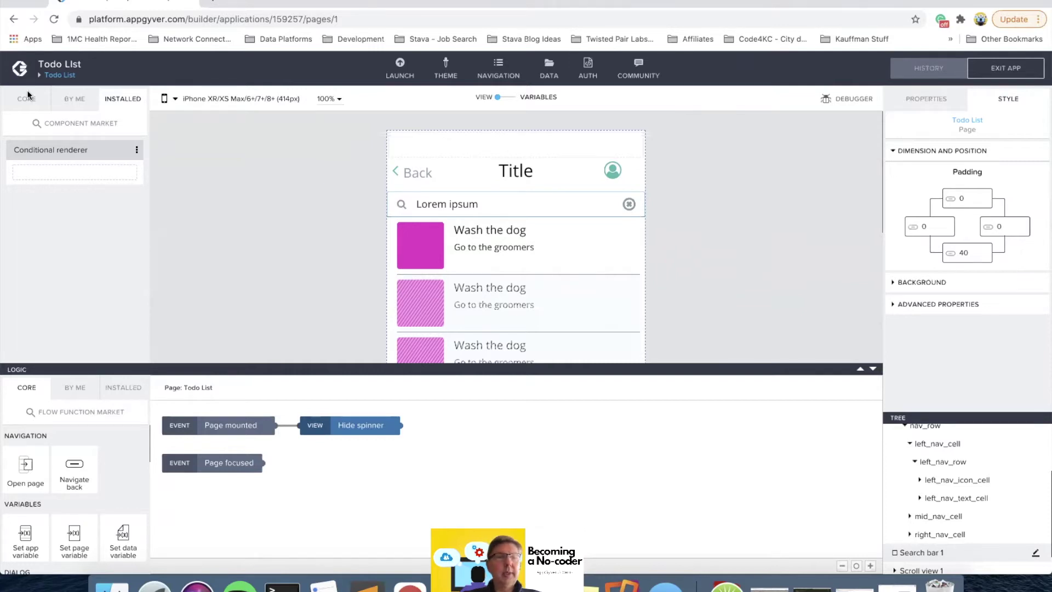
Open the Todo Detail page and save the application.
click(55, 75)
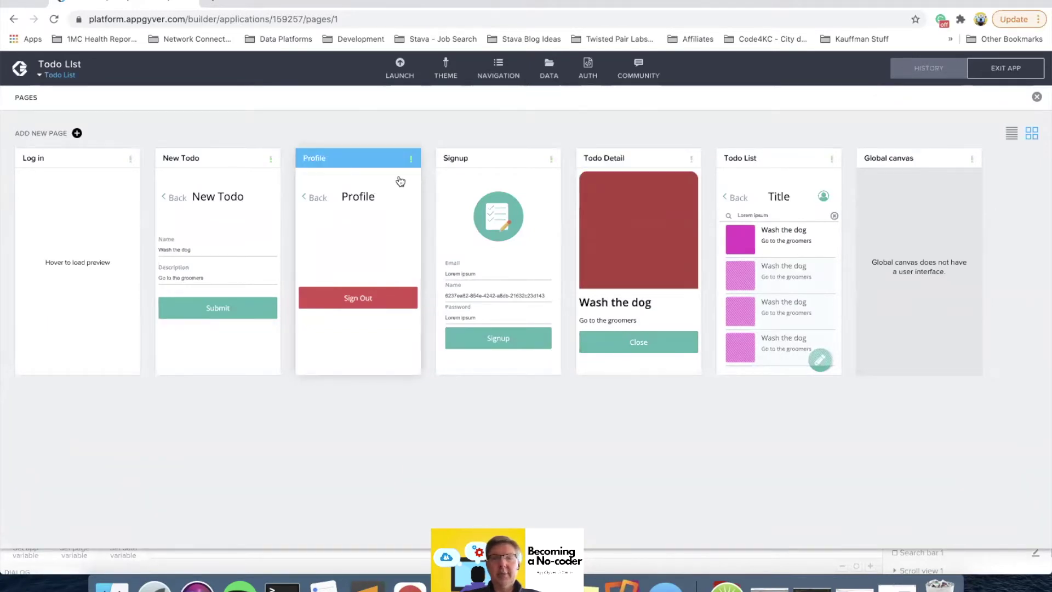
click(652, 187)
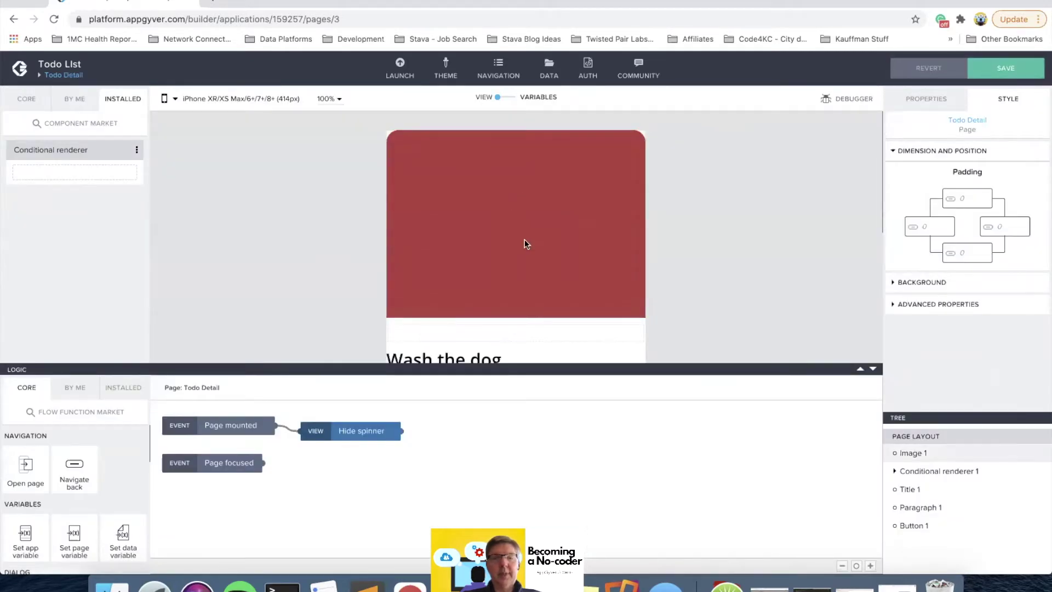
scroll(524, 239, down, 4)
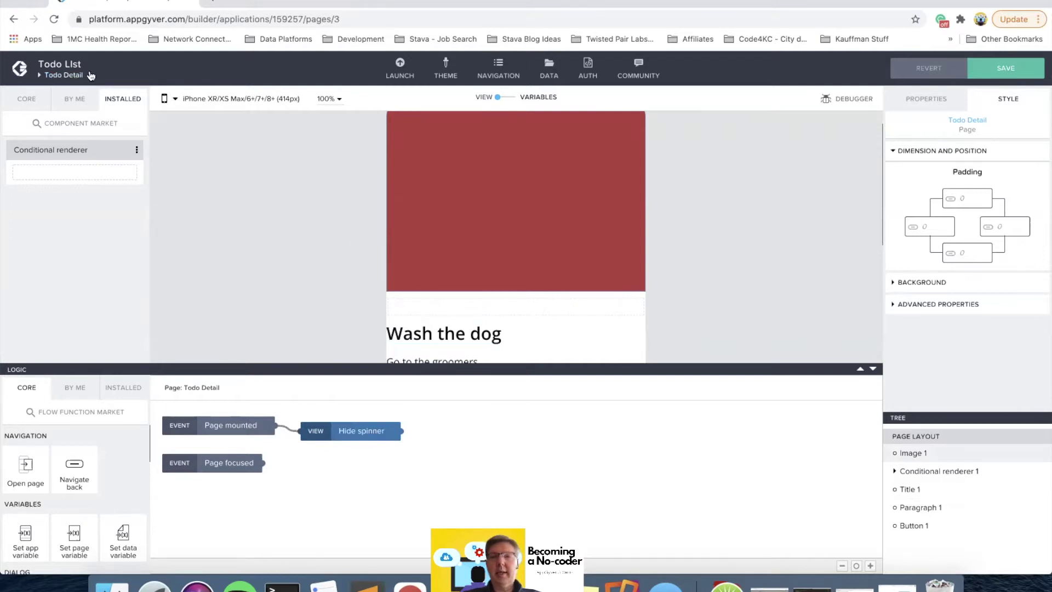
click(995, 69)
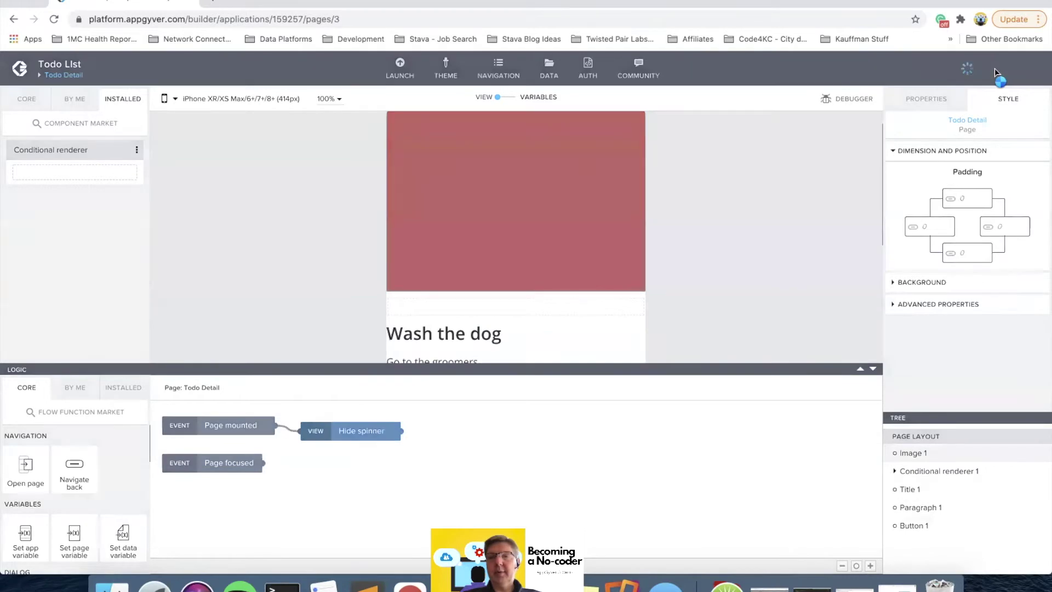
Roll back the latest "Todo Detail logic" save in the history and save the application.
click(950, 67)
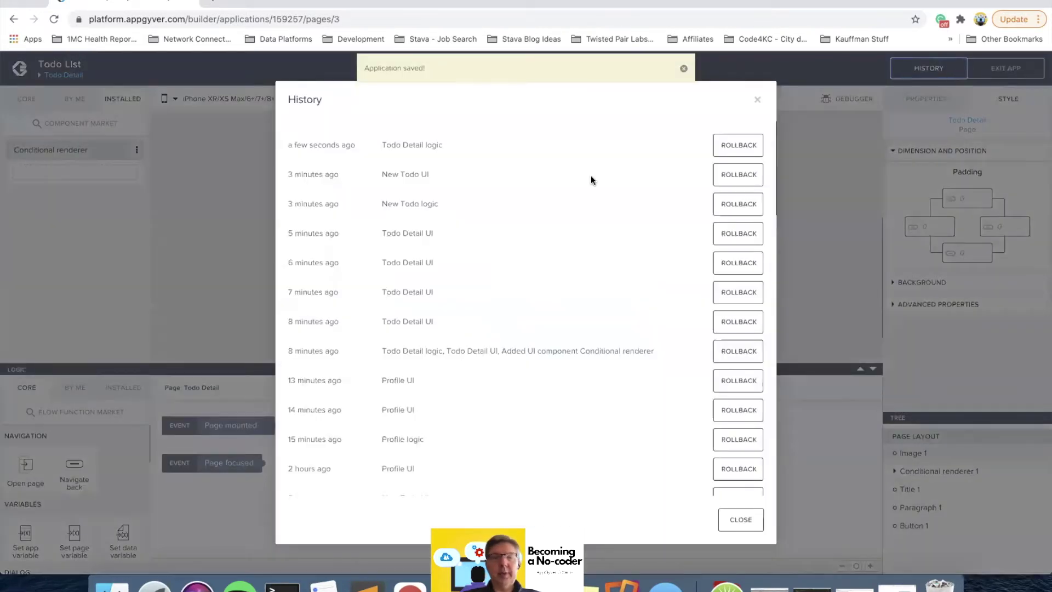
click(740, 145)
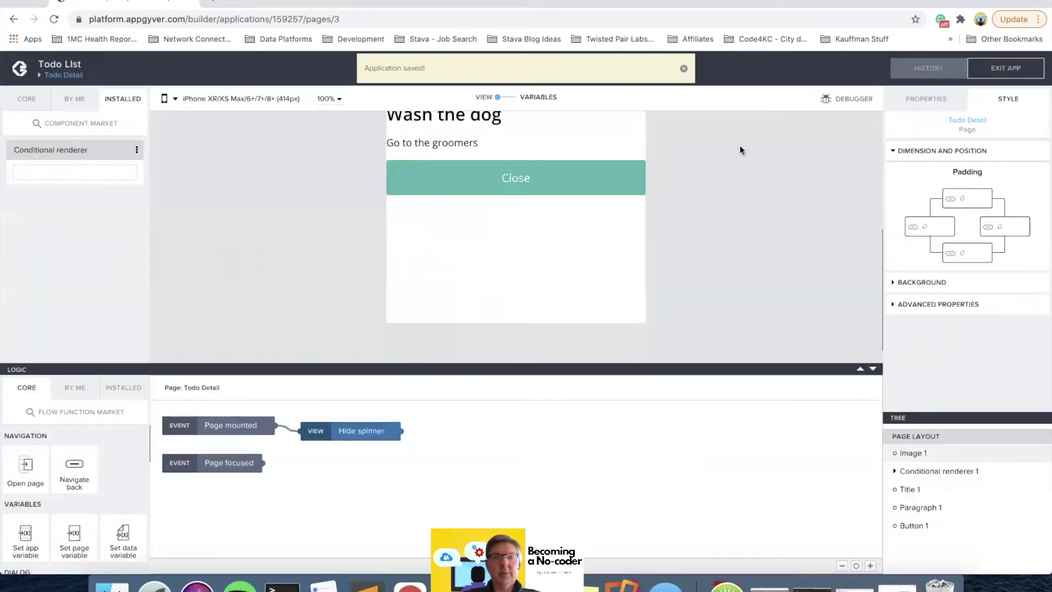
click(1008, 70)
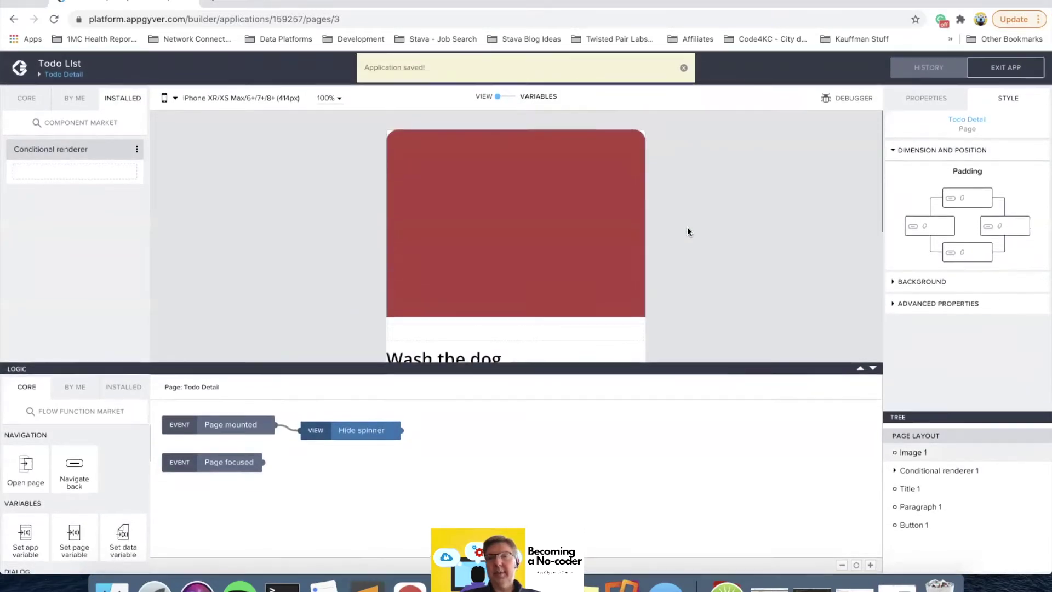
Roll back the version history through the most recent "New Todo logic" entry and save the application.
click(928, 67)
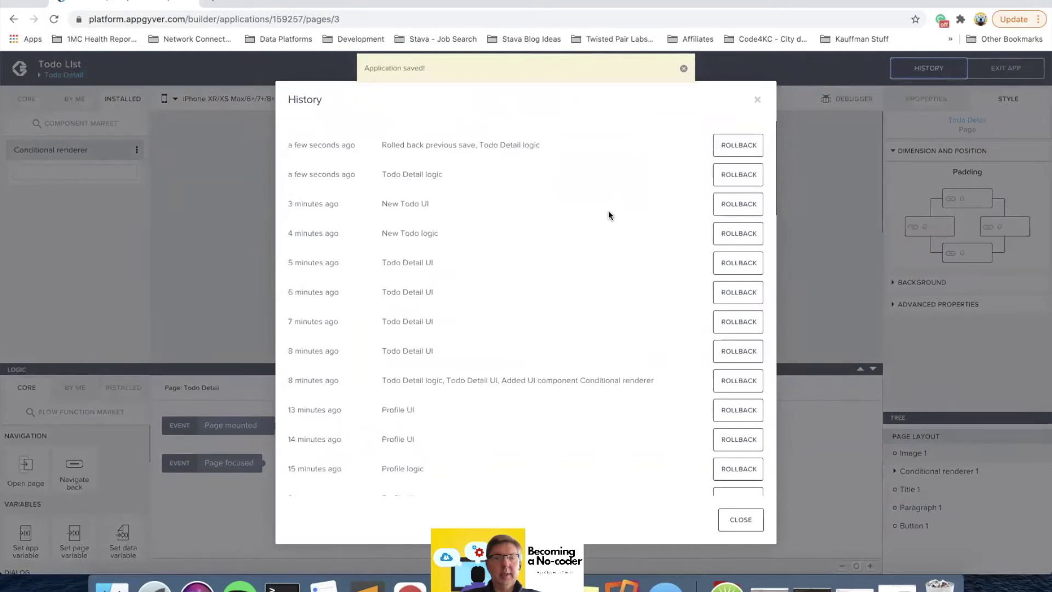
click(731, 234)
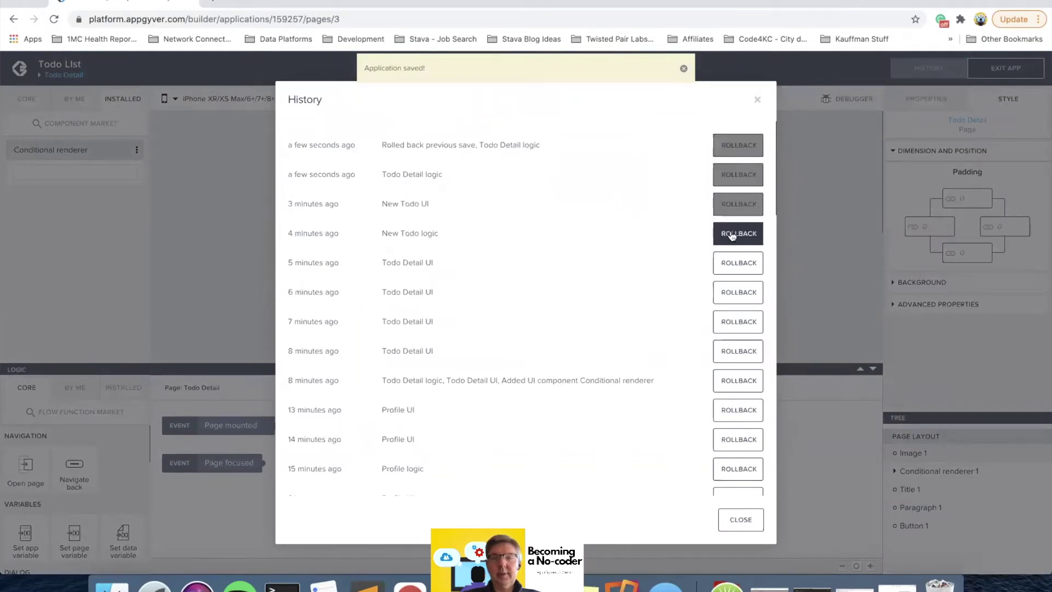
click(1006, 68)
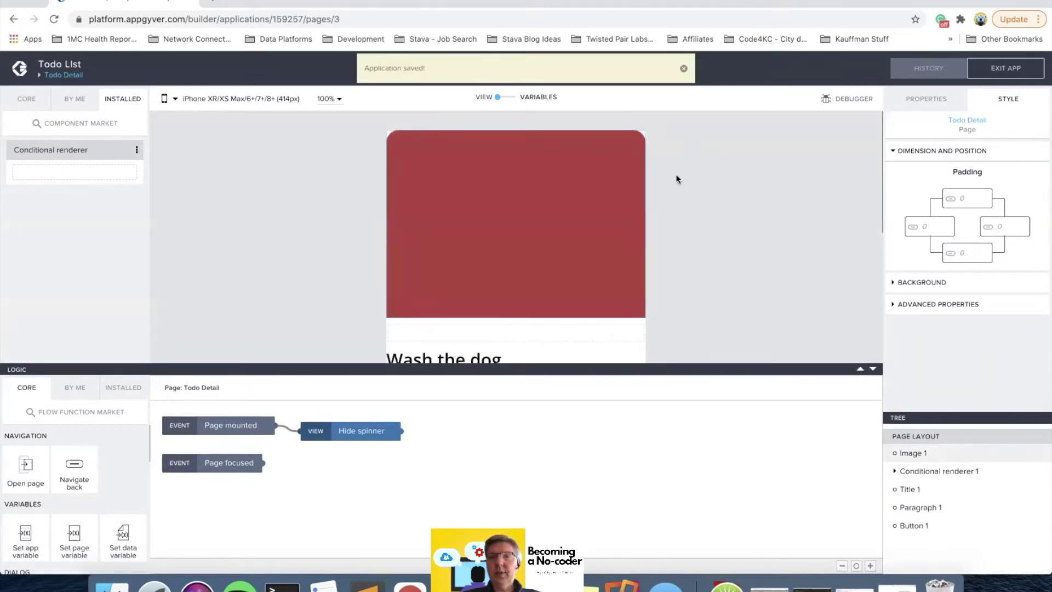
Open the New Todo page and set its top padding to 0.
click(65, 75)
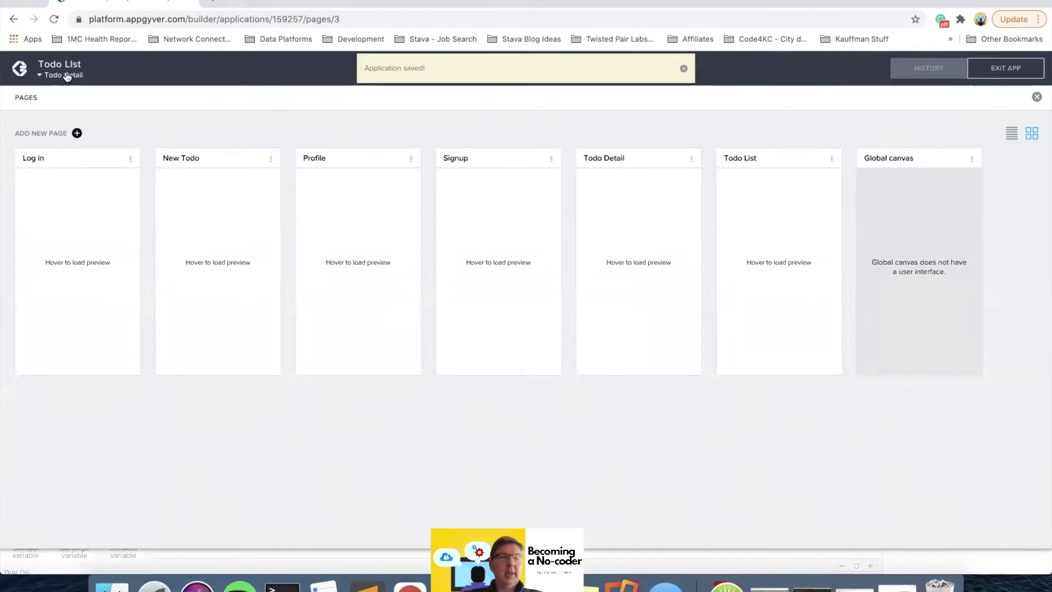
click(207, 164)
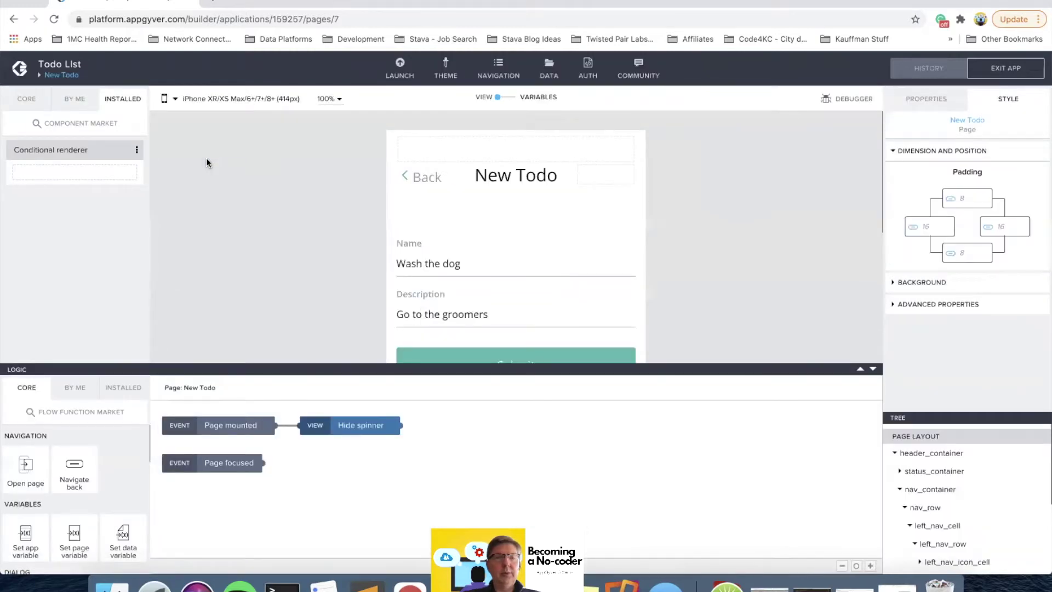
right_click(417, 148)
click(403, 146)
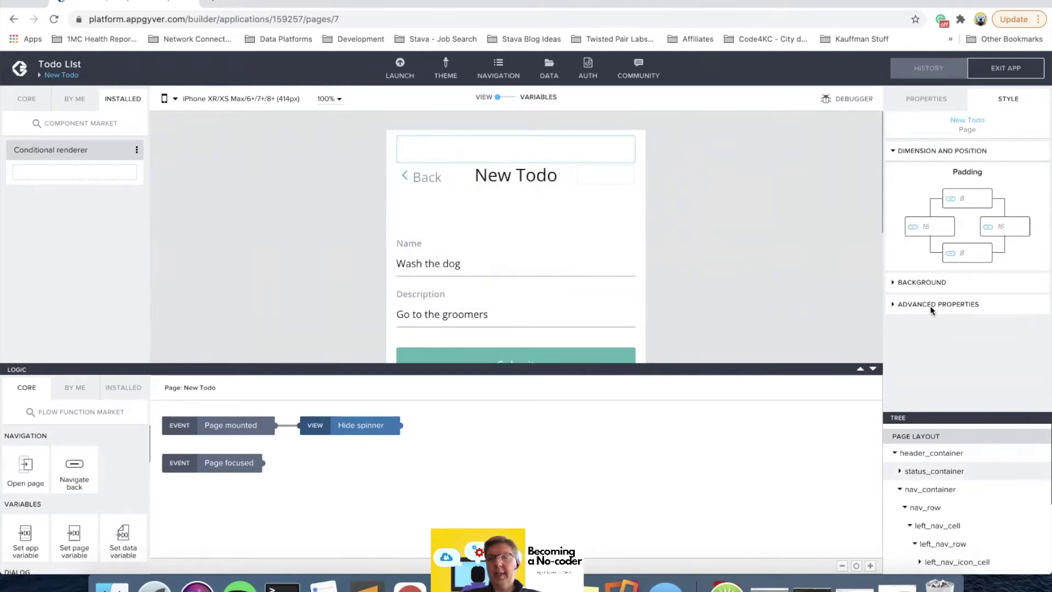
click(951, 199)
scroll(950, 205, up, 10)
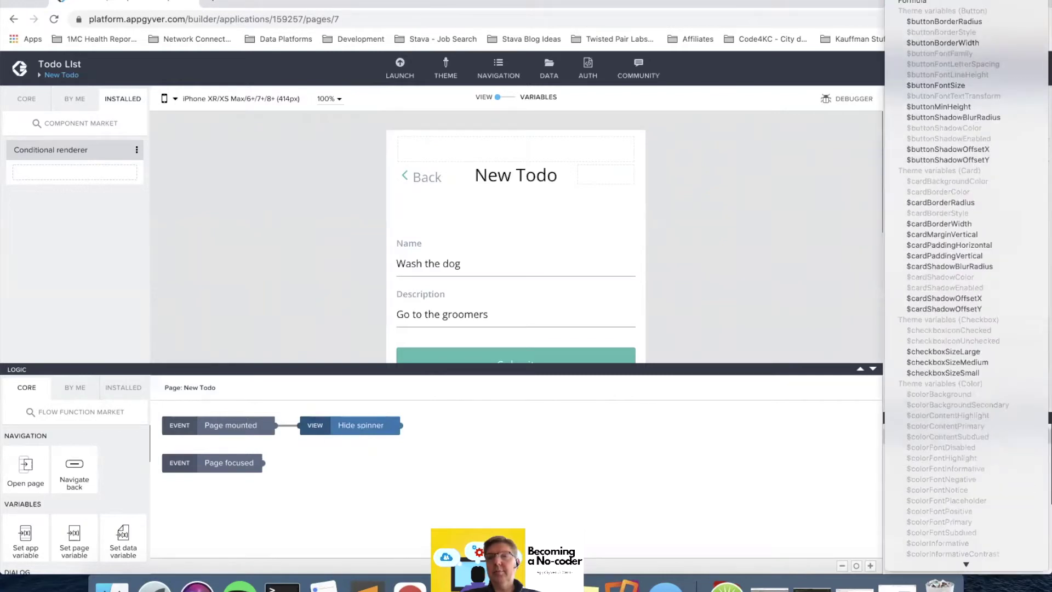
click(926, 1)
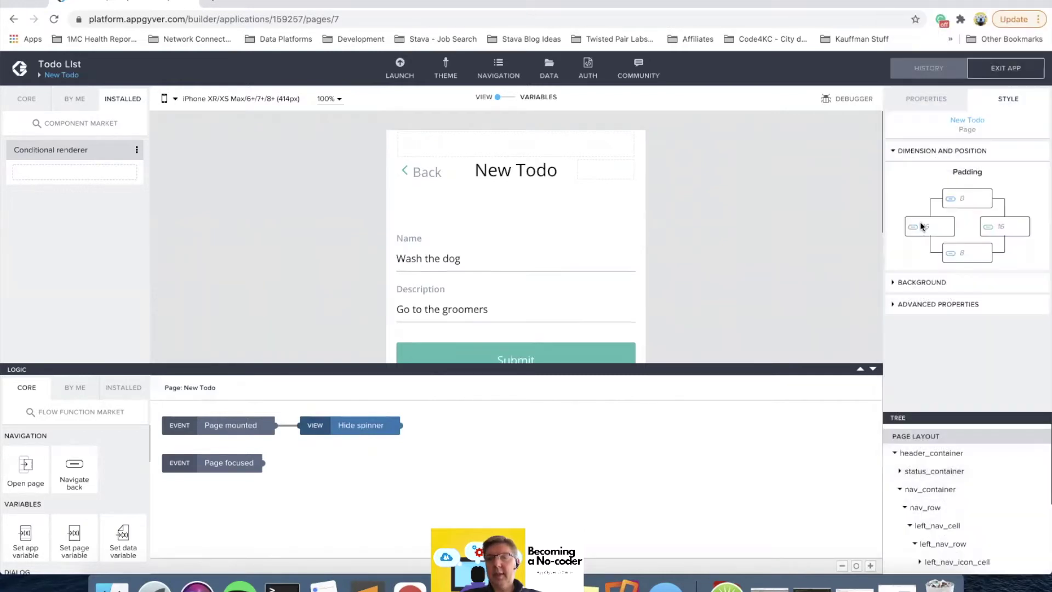
Set the New Todo page's left and right padding to 0.
click(926, 223)
scroll(942, 220, up, 10)
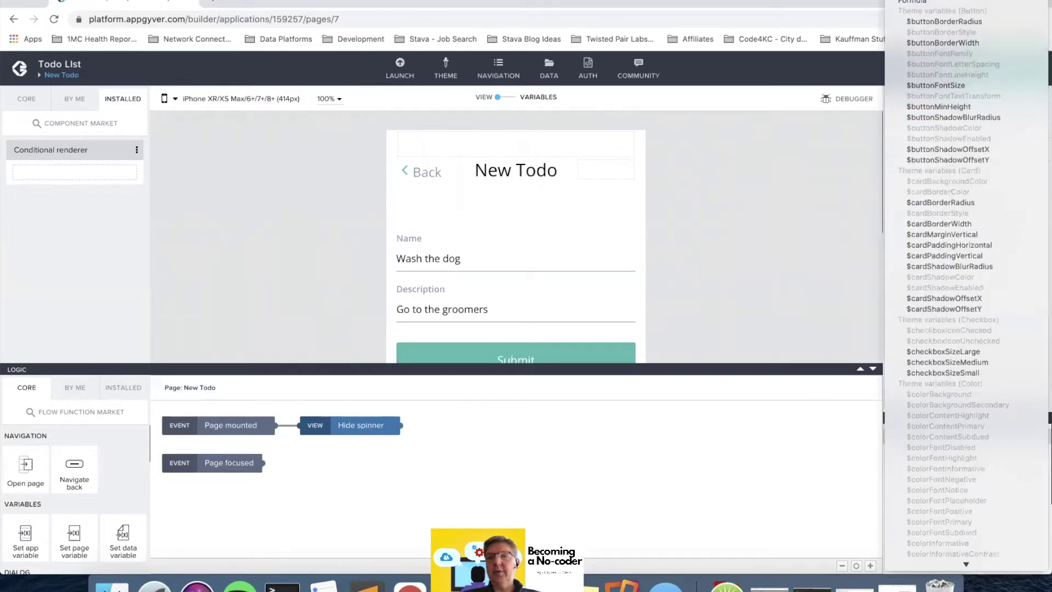
click(927, 1)
click(987, 232)
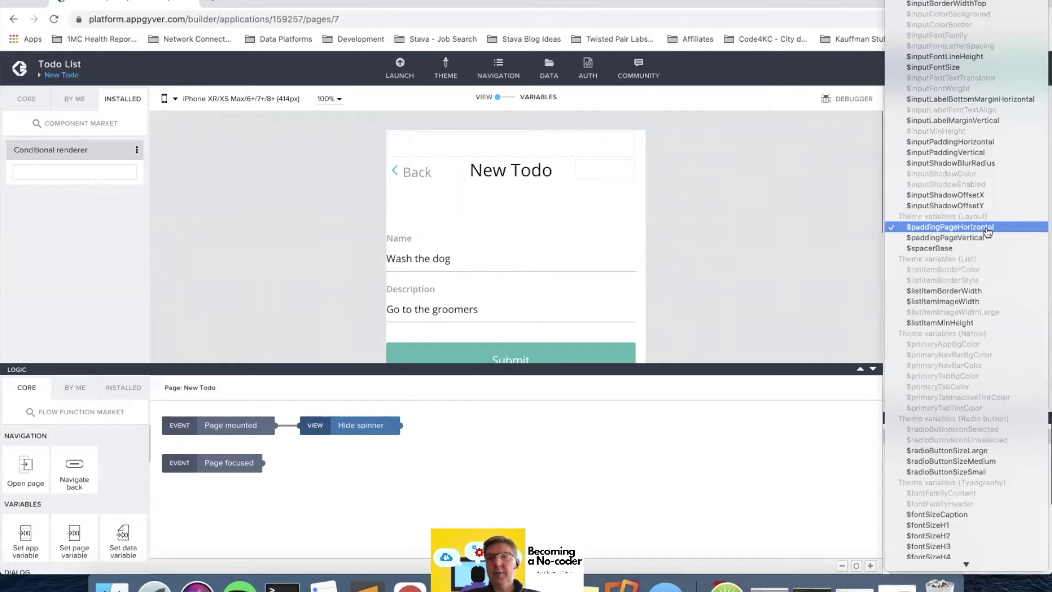
scroll(987, 232, up, 10)
click(944, 1)
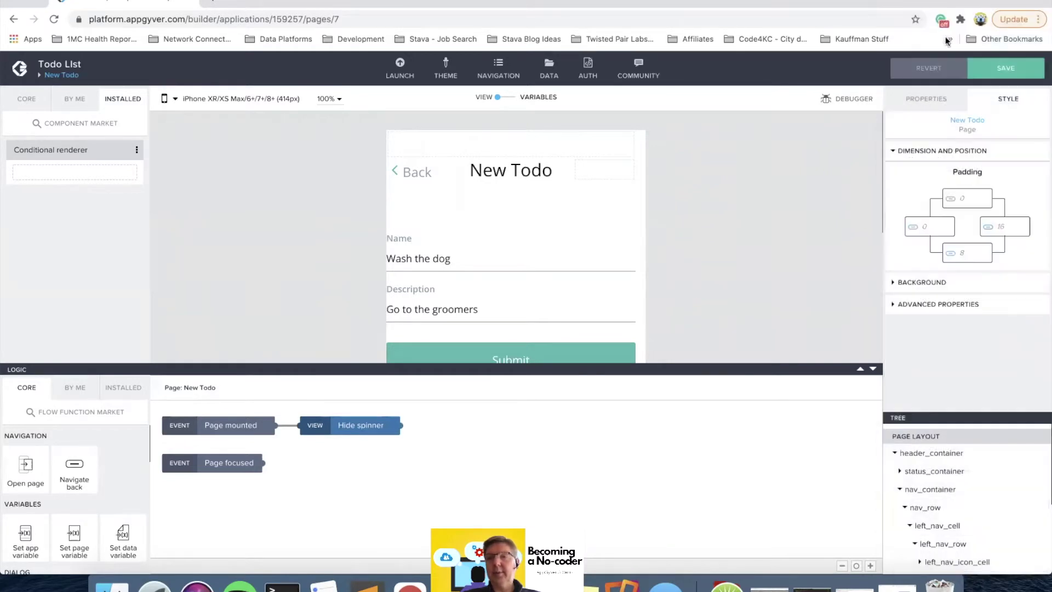
Set the New Todo page's bottom padding to 0 and save the application.
click(951, 258)
scroll(951, 258, up, 8)
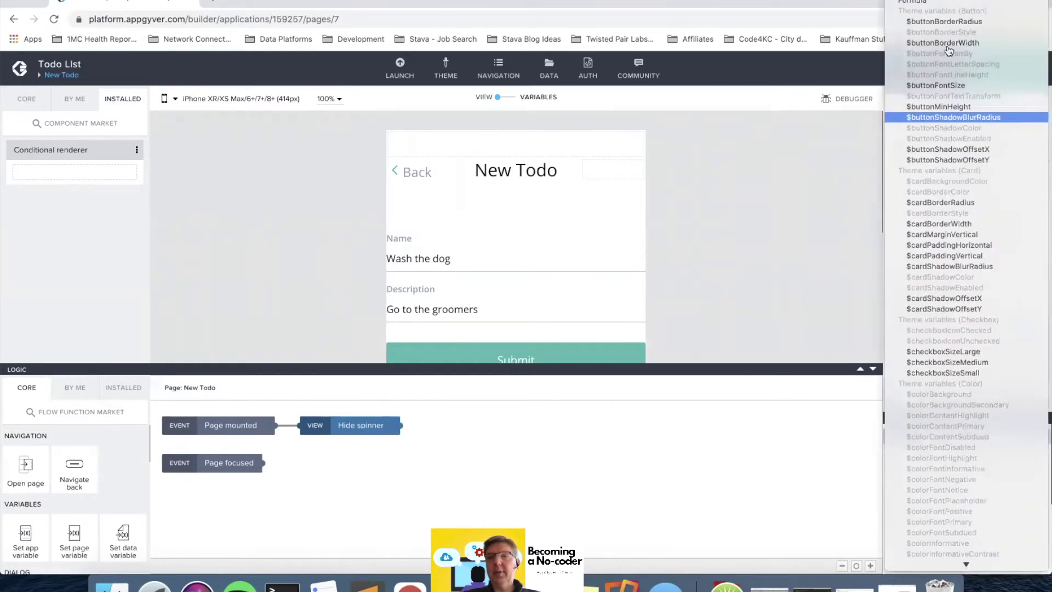
click(951, 1)
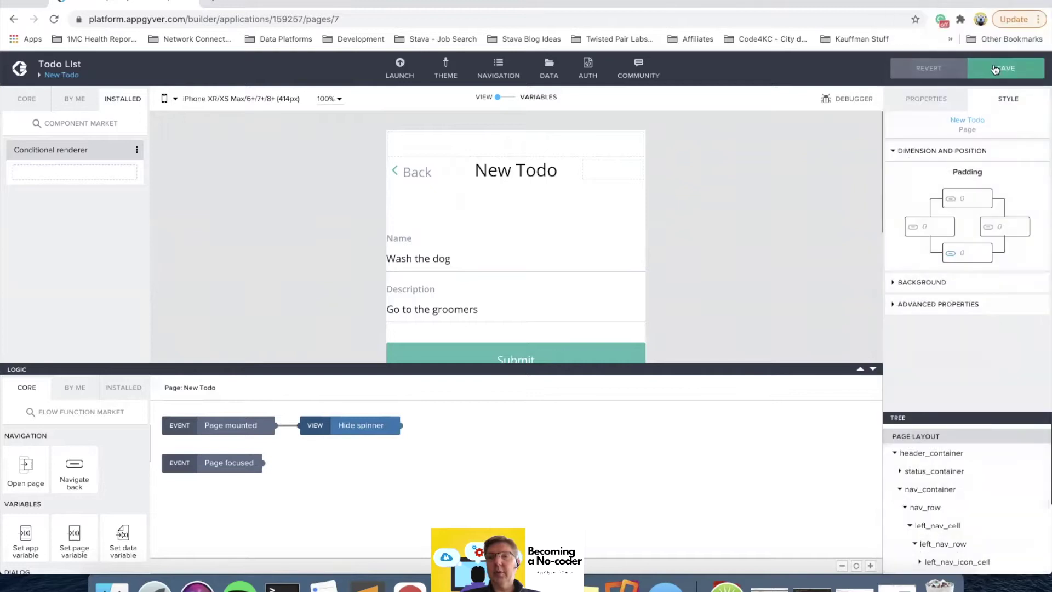
click(995, 66)
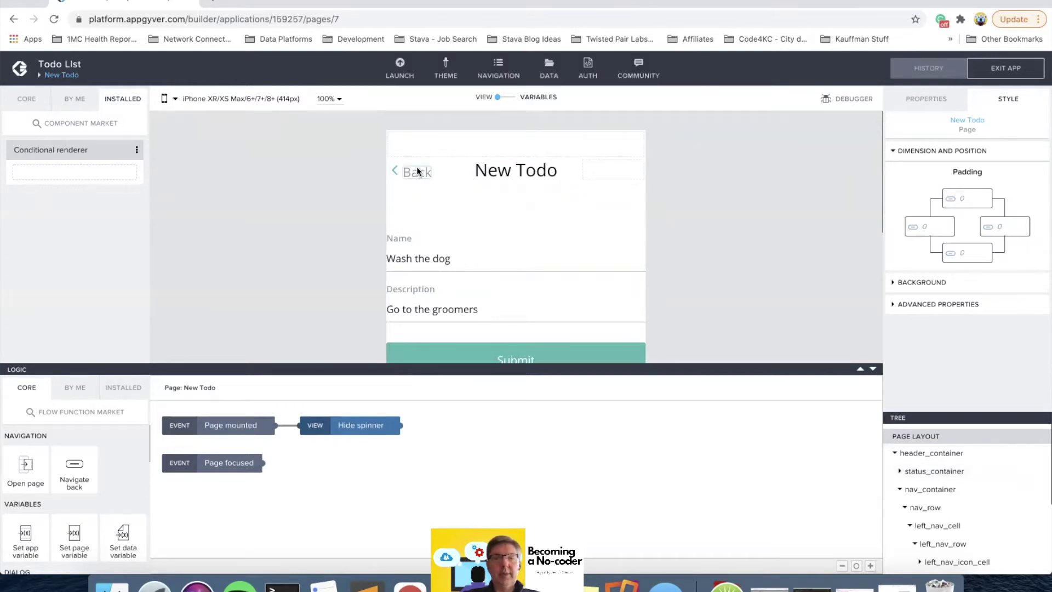
Show the properties of the title text in the New Todo page header.
scroll(417, 167, down, 2)
scroll(417, 166, up, 2)
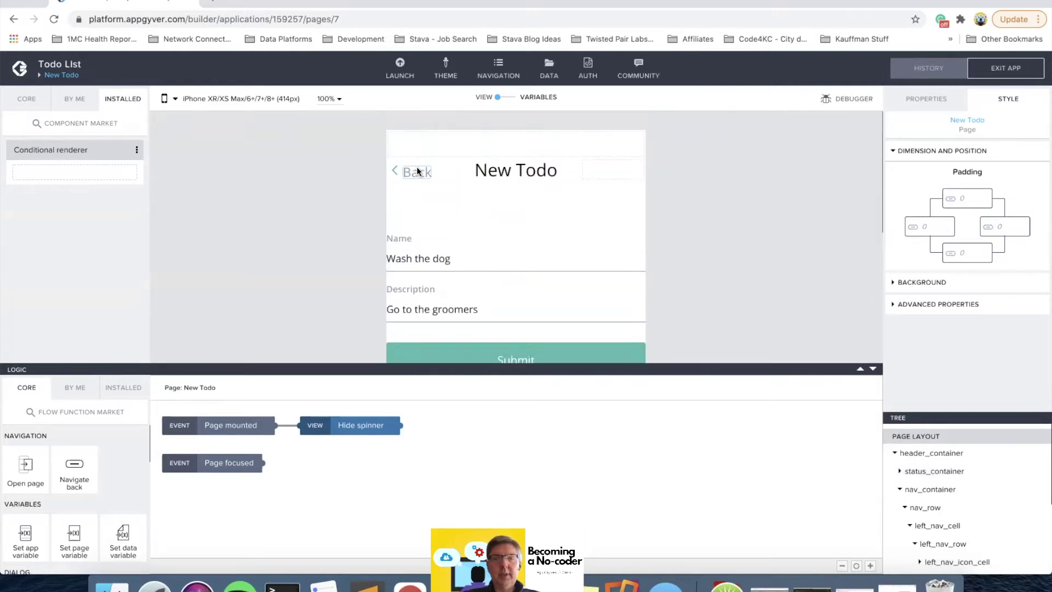
click(507, 172)
click(908, 103)
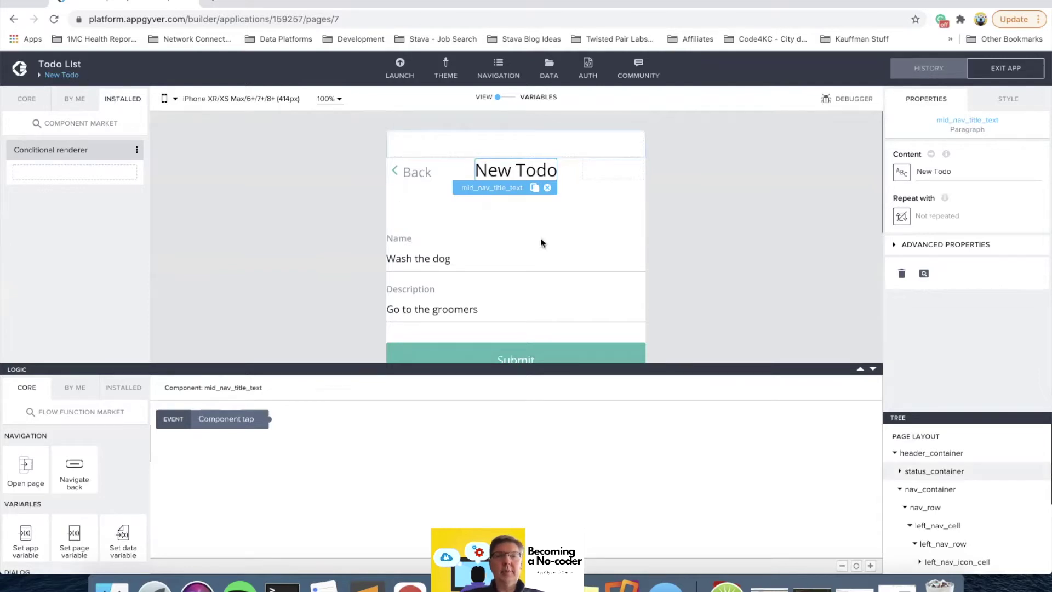
Delete the conditional renderer below the image on the Todo Detail page and save the application.
click(68, 76)
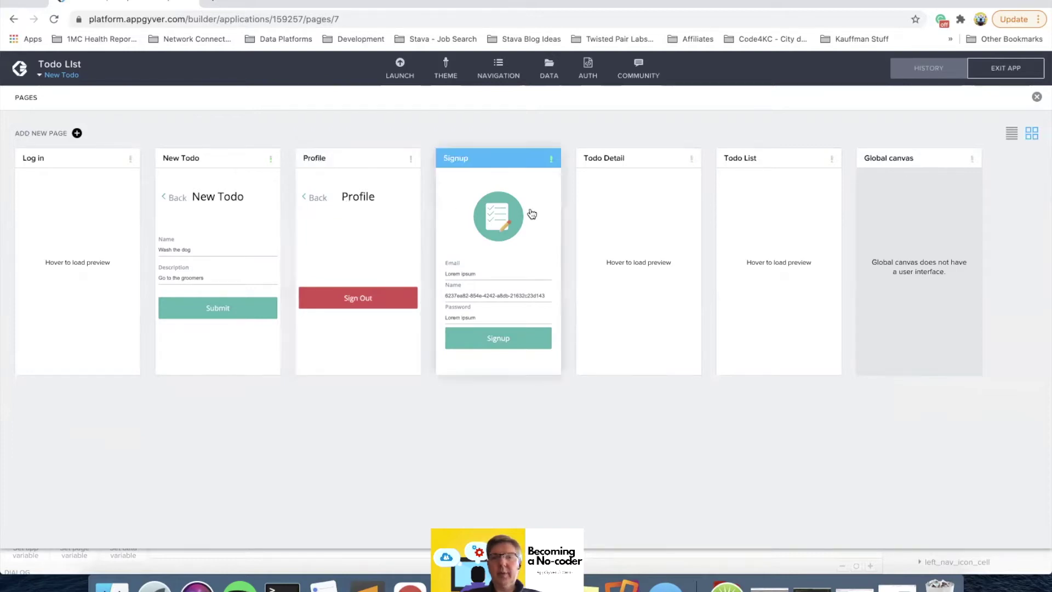
click(586, 219)
click(585, 214)
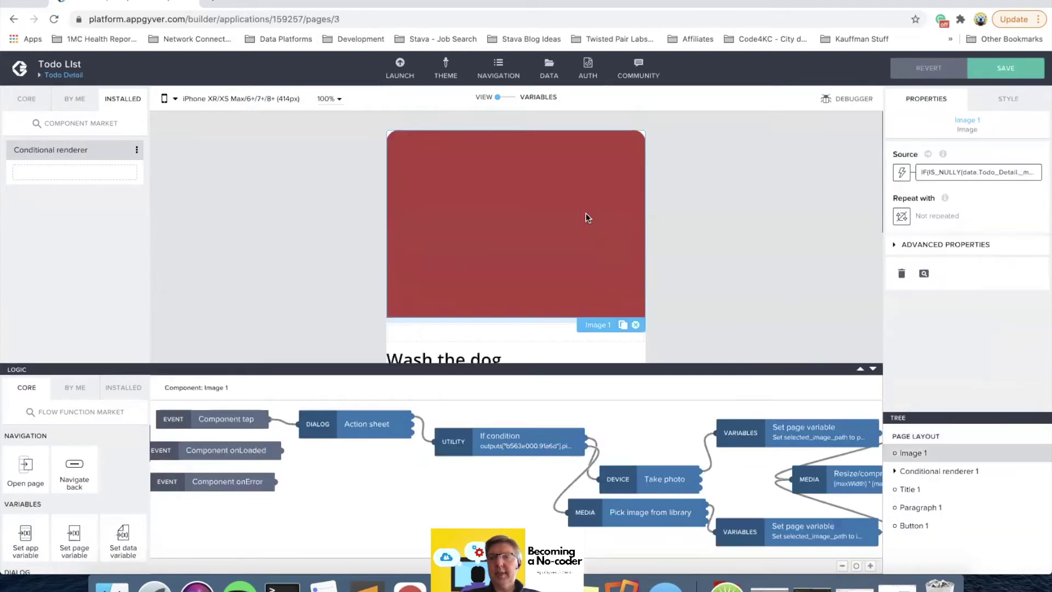
scroll(586, 215, down, 3)
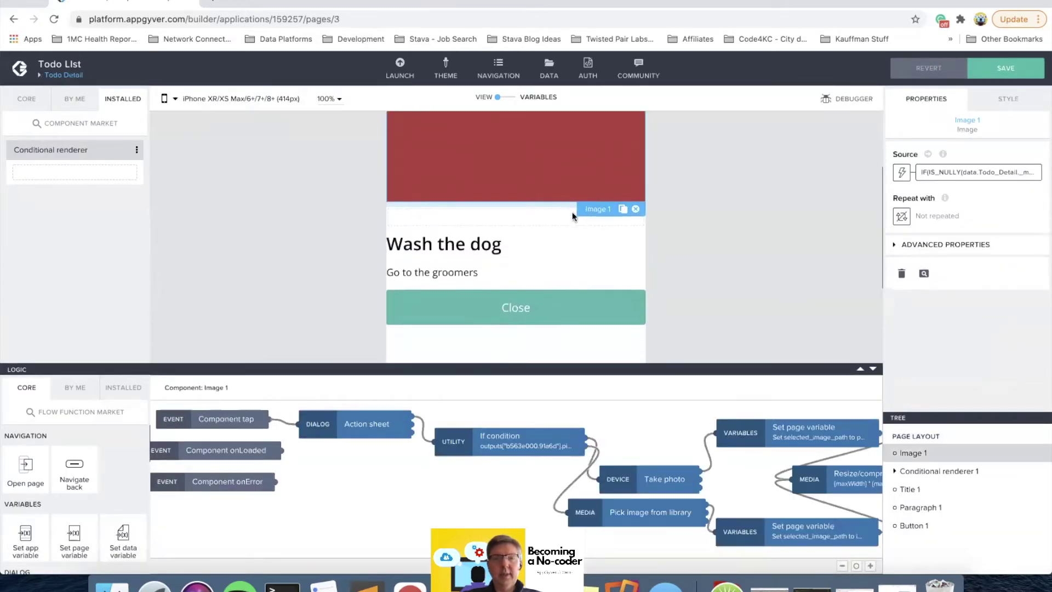
click(591, 215)
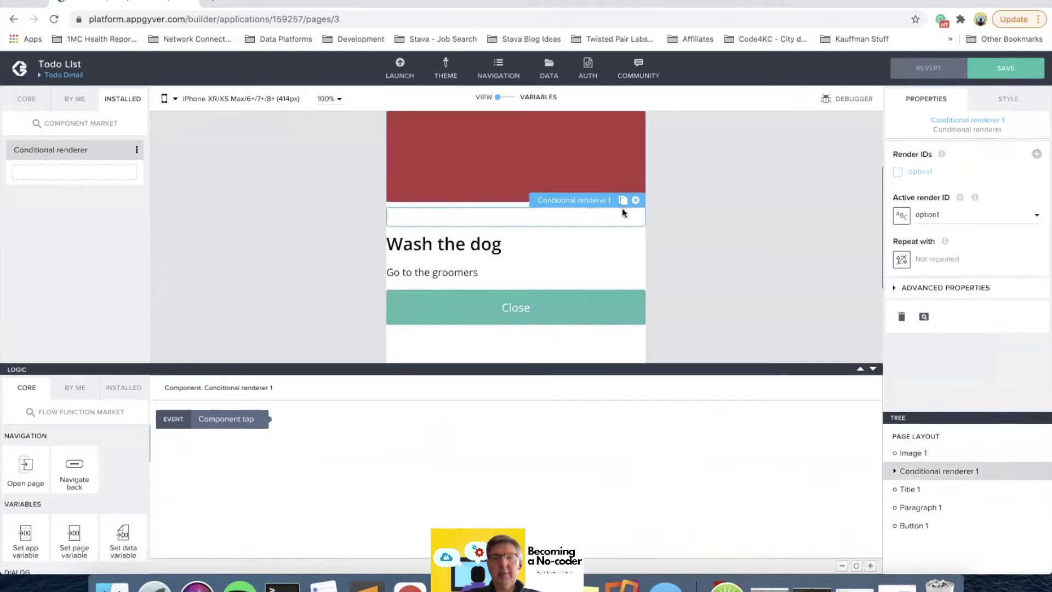
click(636, 200)
scroll(635, 198, up, 3)
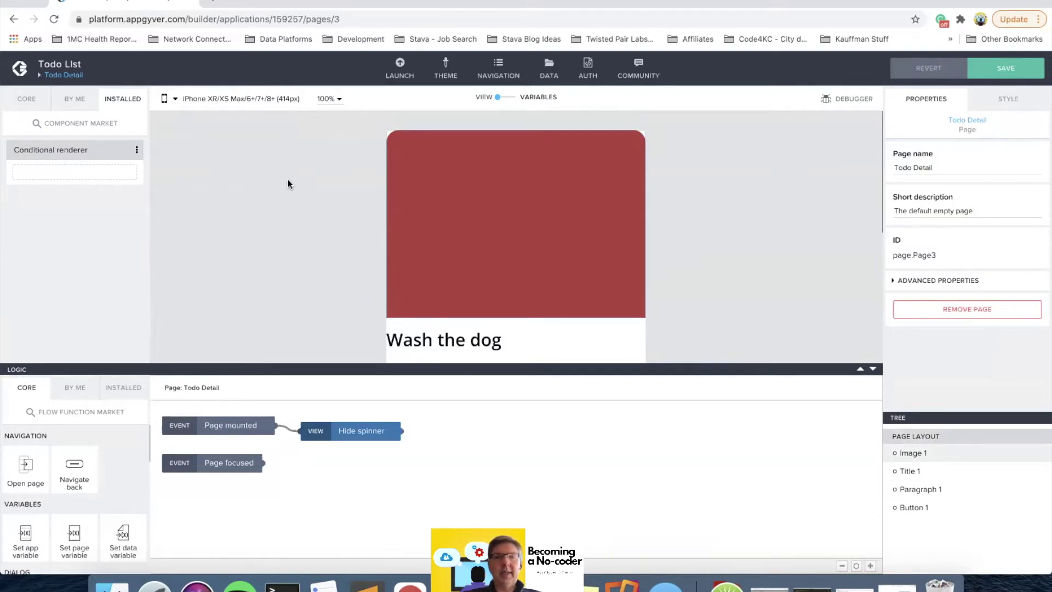
click(71, 76)
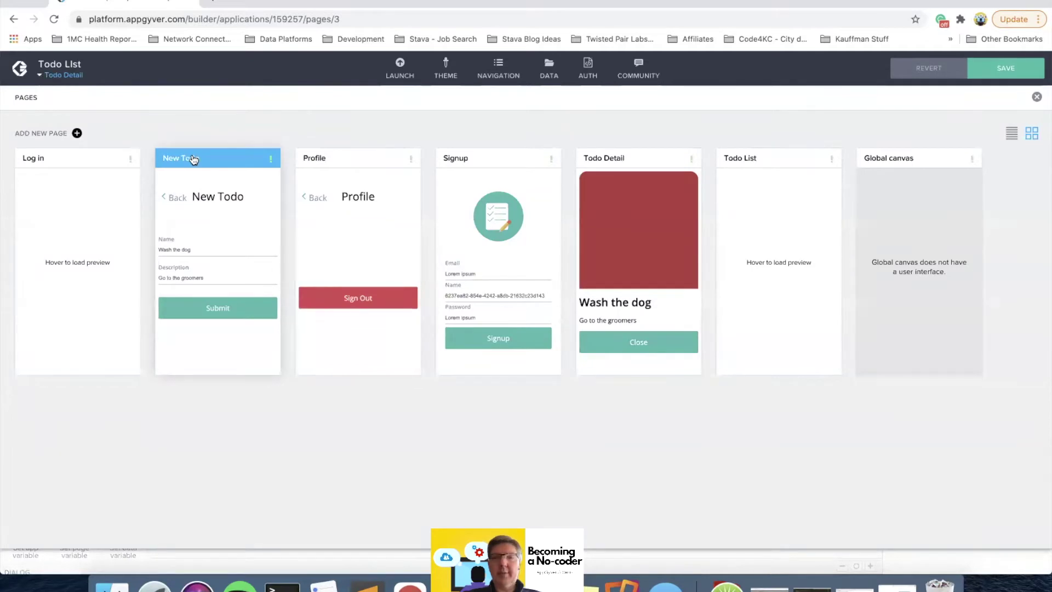
click(1005, 68)
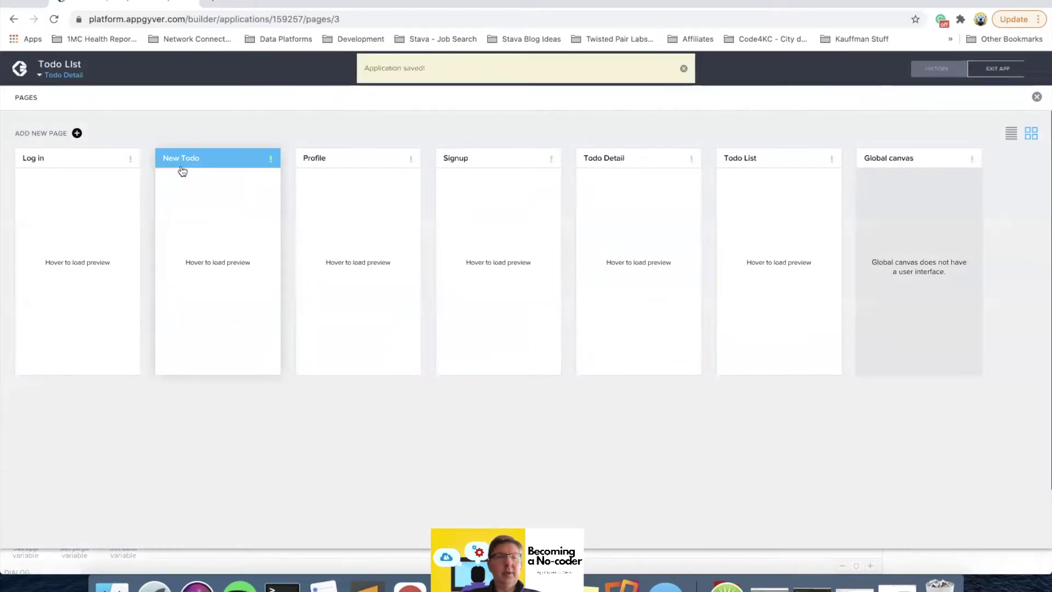
Copy the header_container from the New Todo page.
click(222, 159)
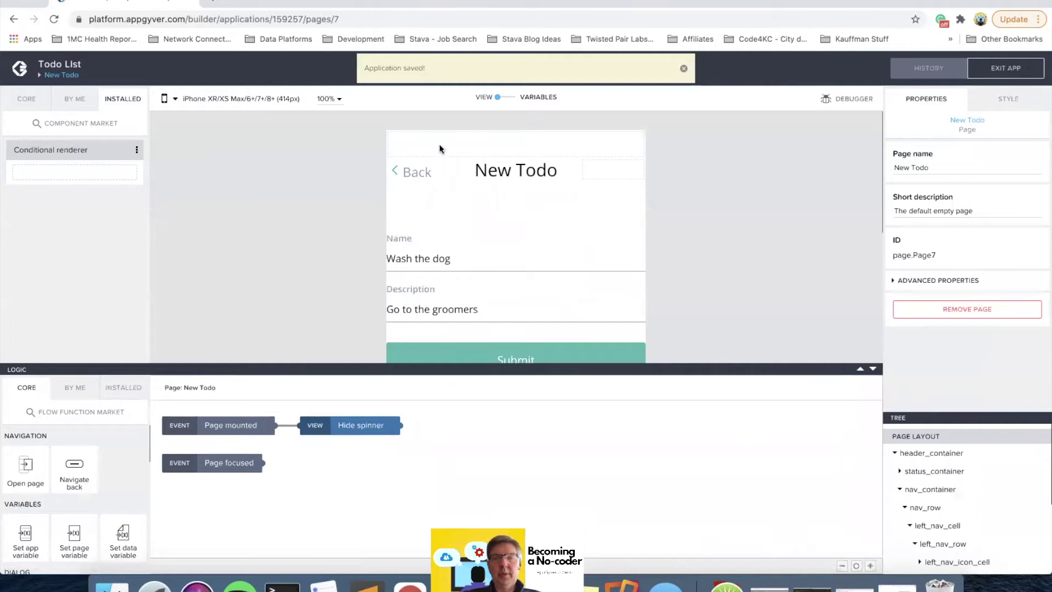
click(938, 452)
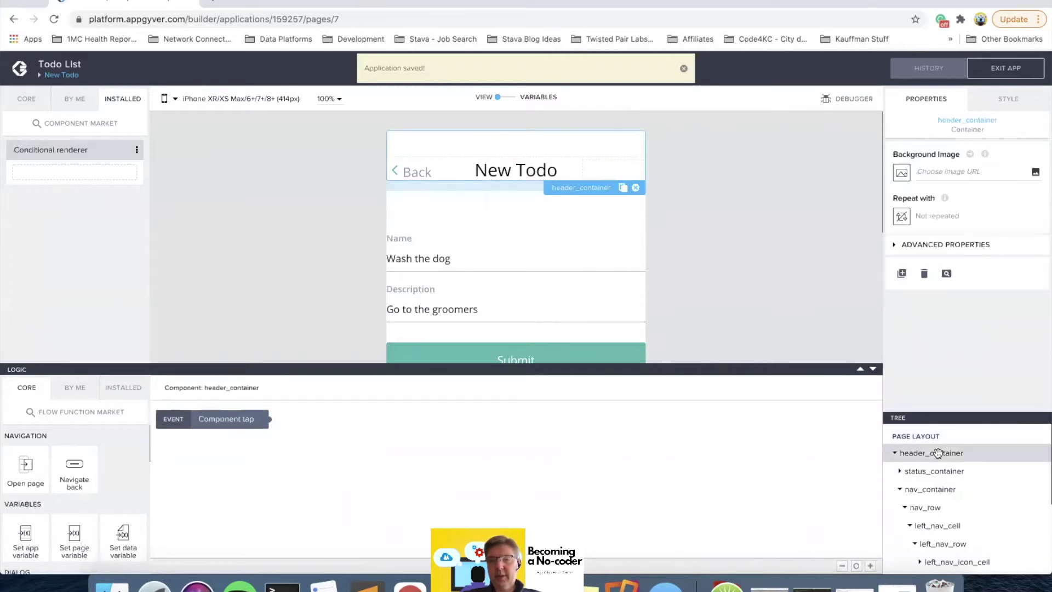
key(super+c)
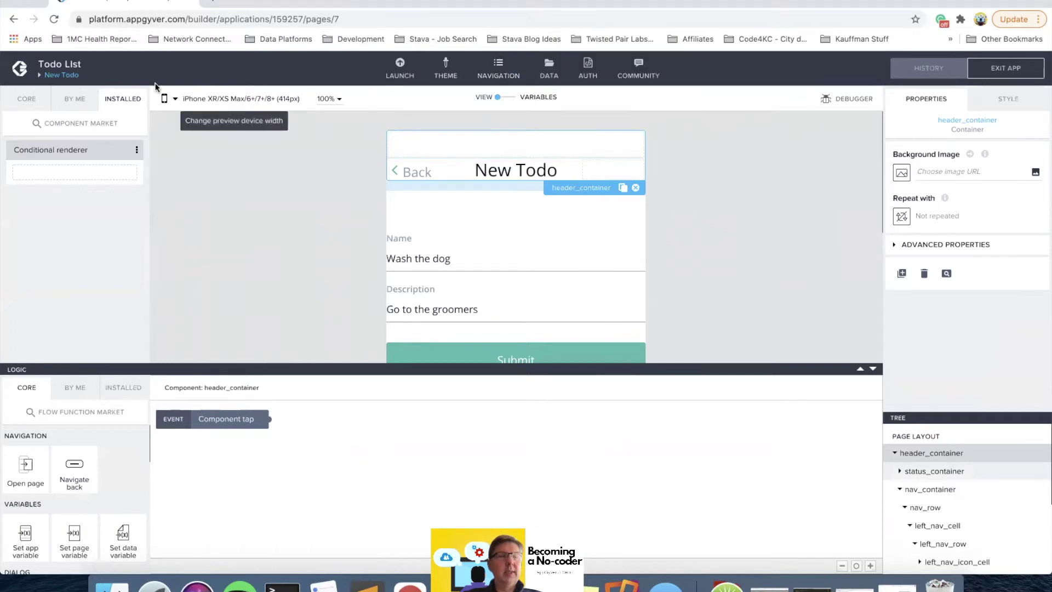
Paste the header_container into the Todo Detail page and place it above Image 1 in the page layout.
click(63, 78)
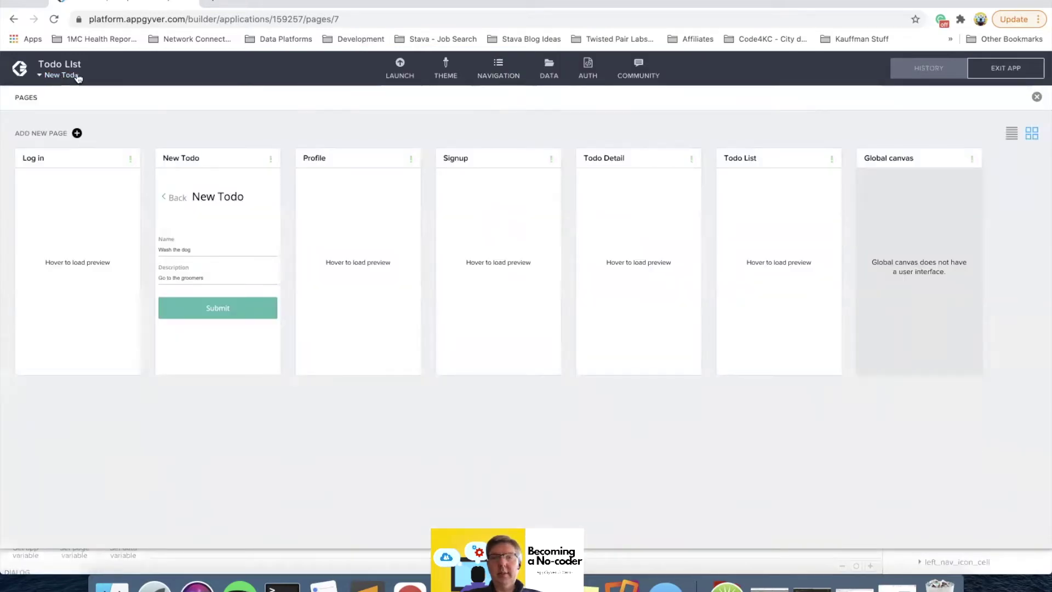
click(630, 197)
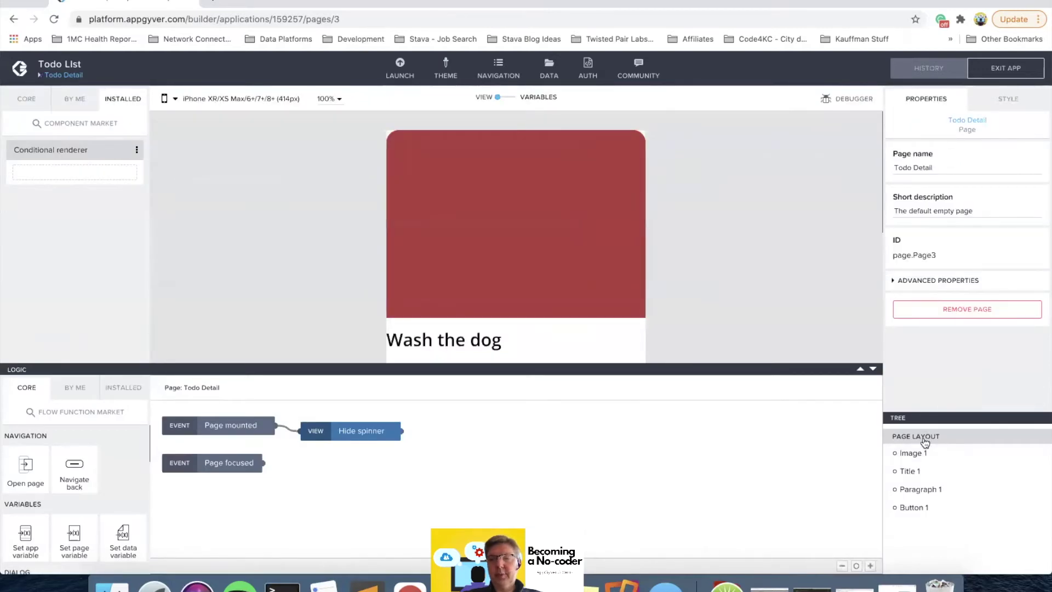
key(super+v)
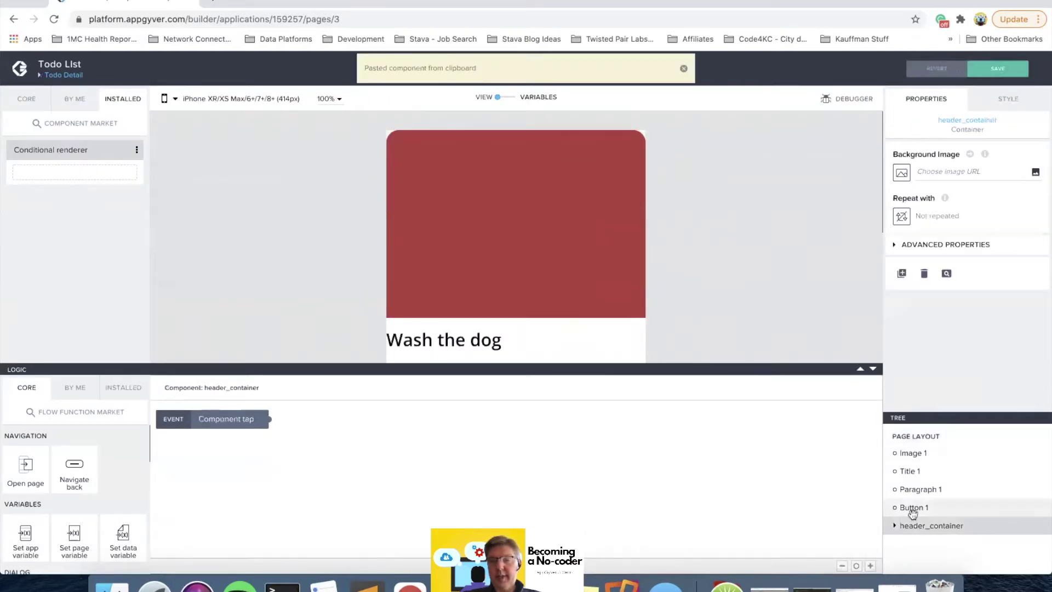
drag(915, 526, 915, 444)
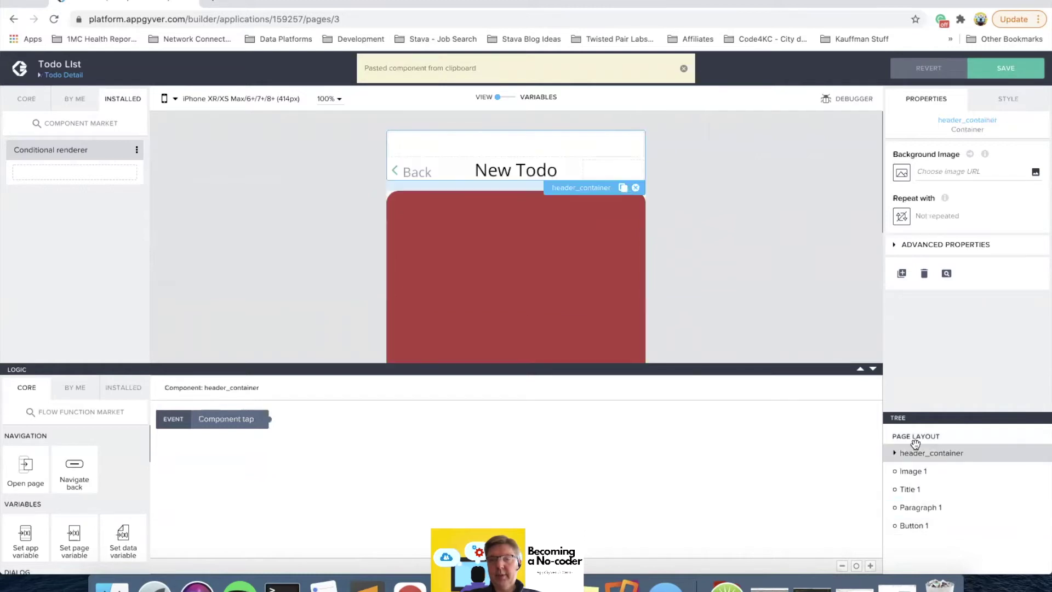
Set the title text in the Todo Detail page header to "Todo" and save the application.
click(499, 169)
triple_click(954, 172)
text(Todo)
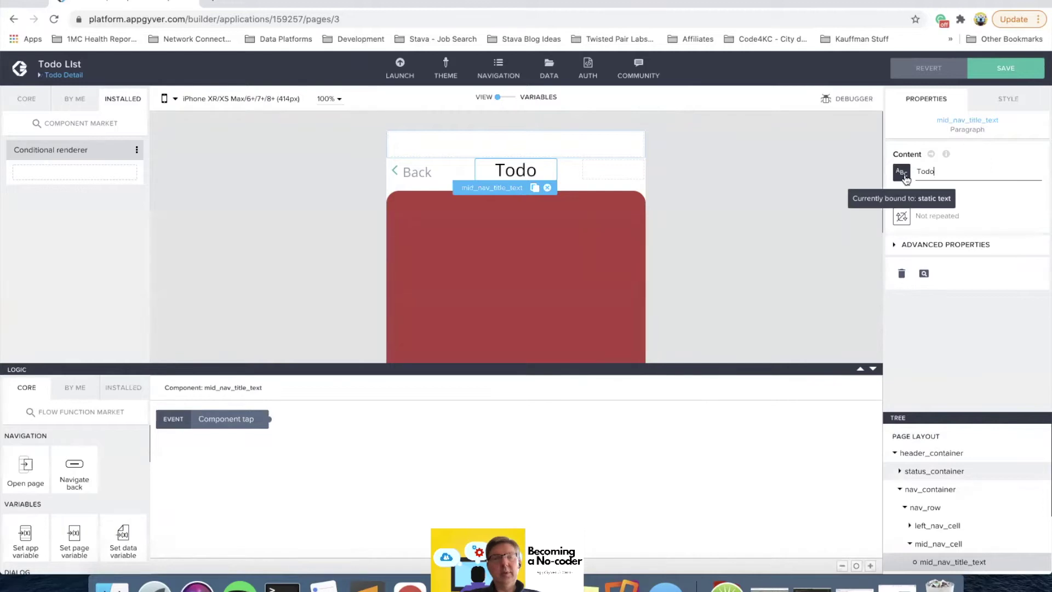
click(789, 176)
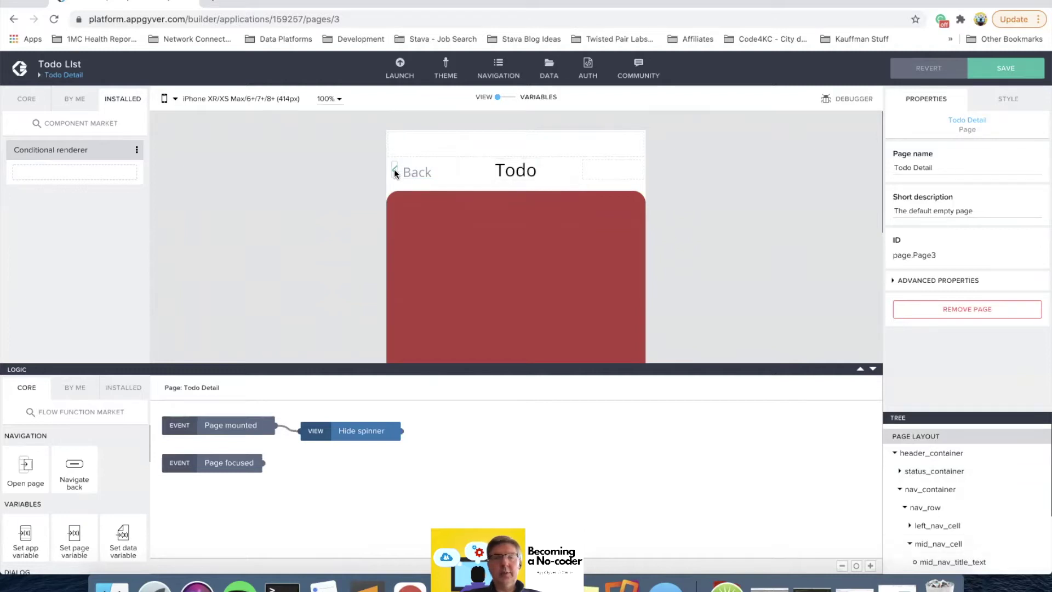
click(986, 68)
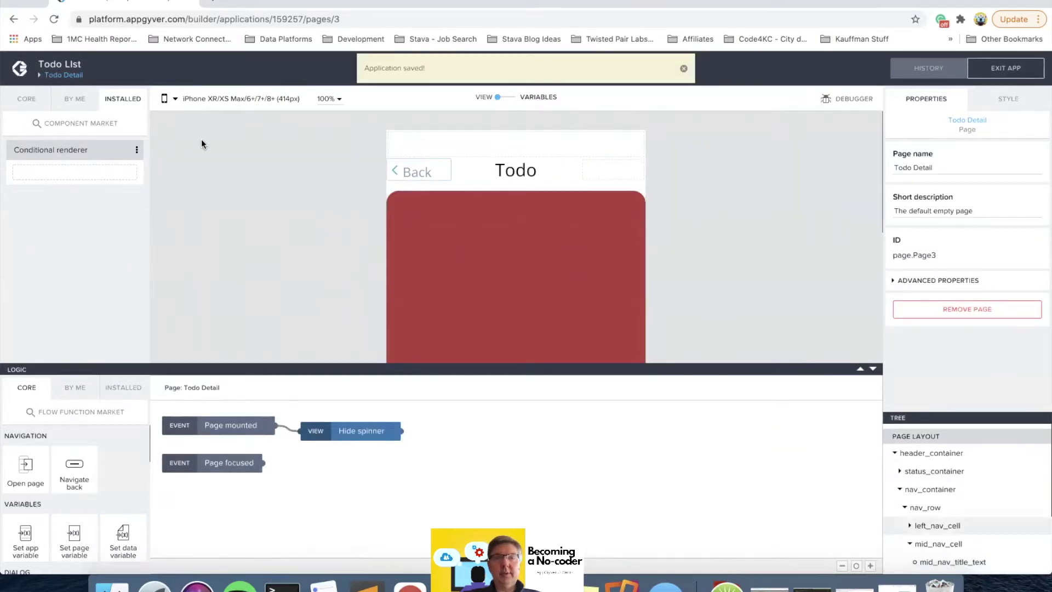
Examine the Todo Detail page layout and the nav_row, left_nav_cell and mid_nav_cell of its header.
scroll(256, 213, down, 5)
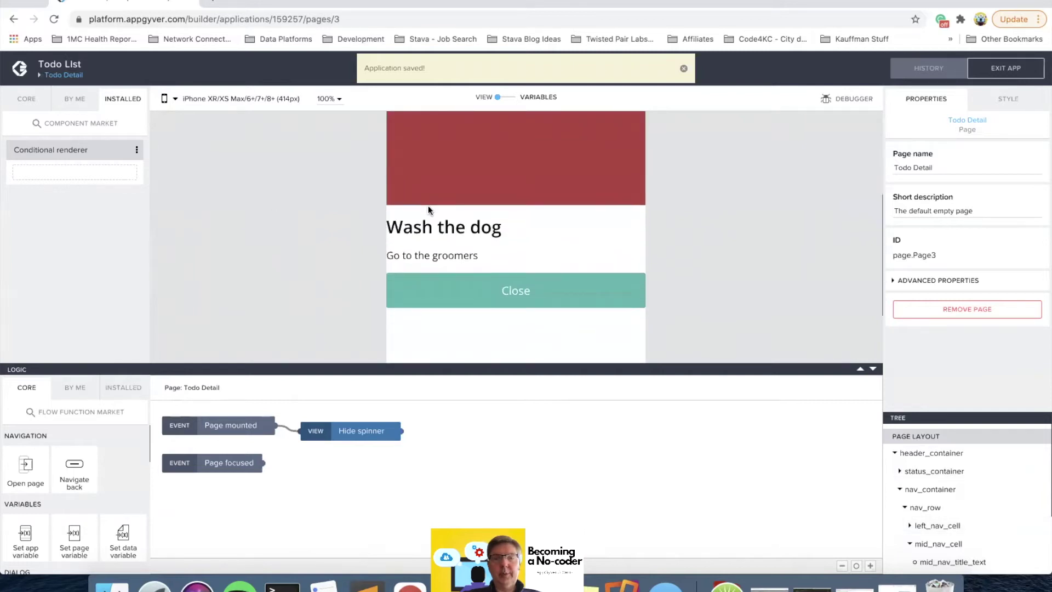
scroll(360, 210, up, 5)
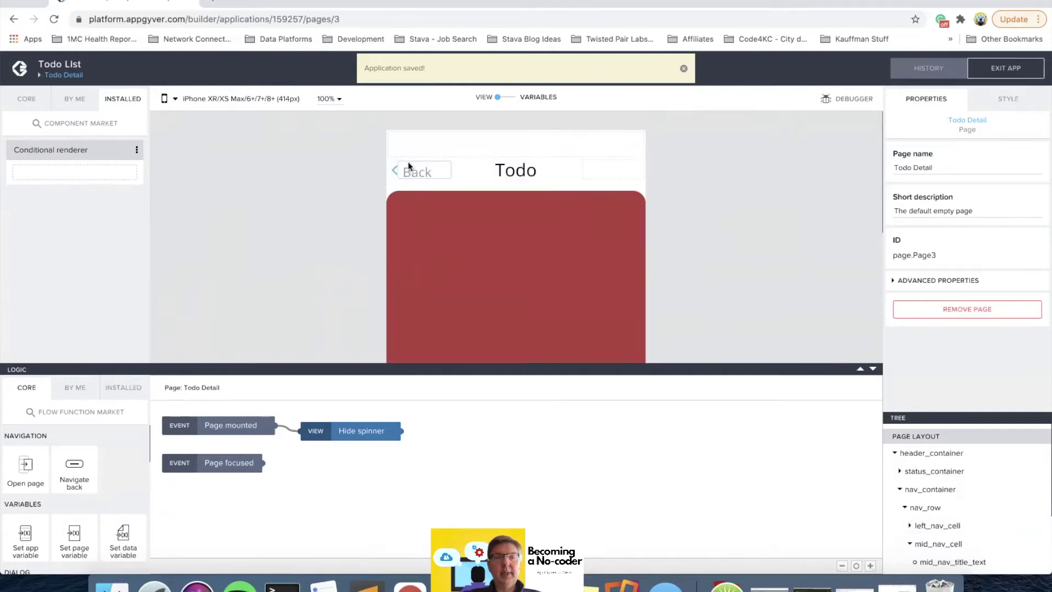
click(445, 161)
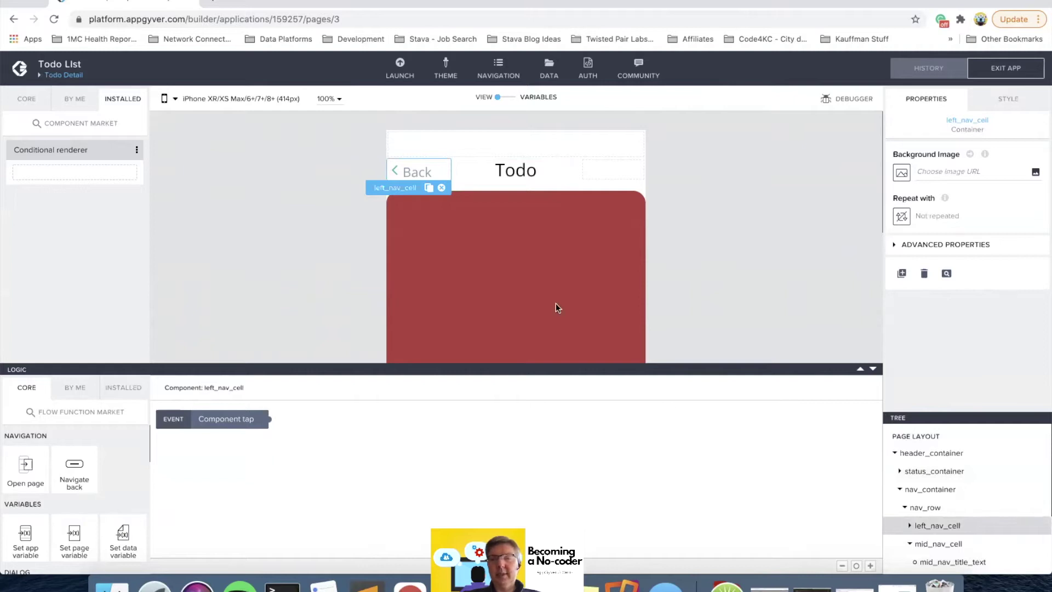
scroll(934, 505, down, 1)
scroll(934, 501, down, 2)
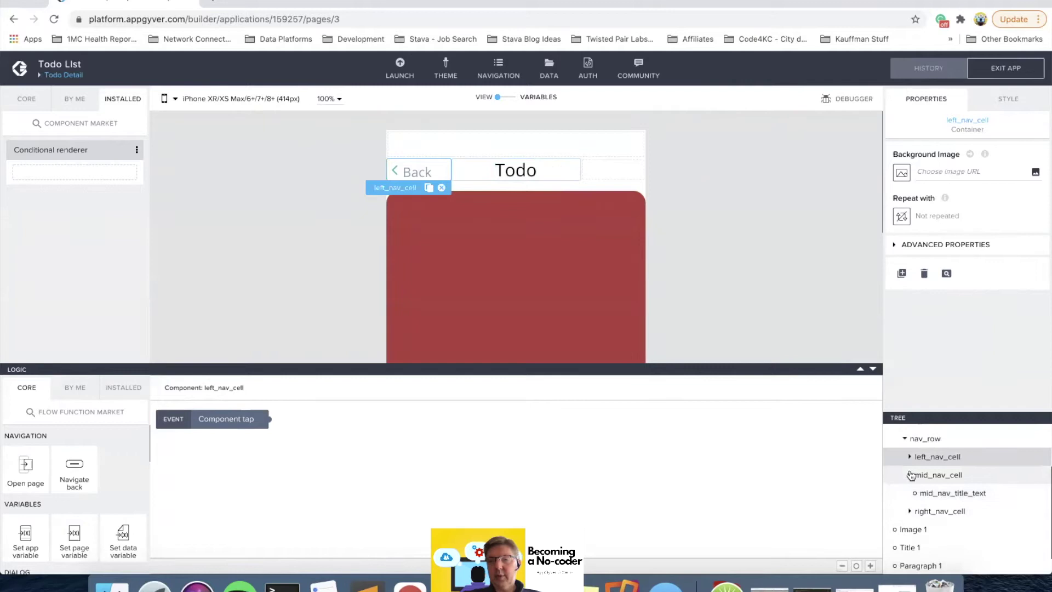
click(921, 440)
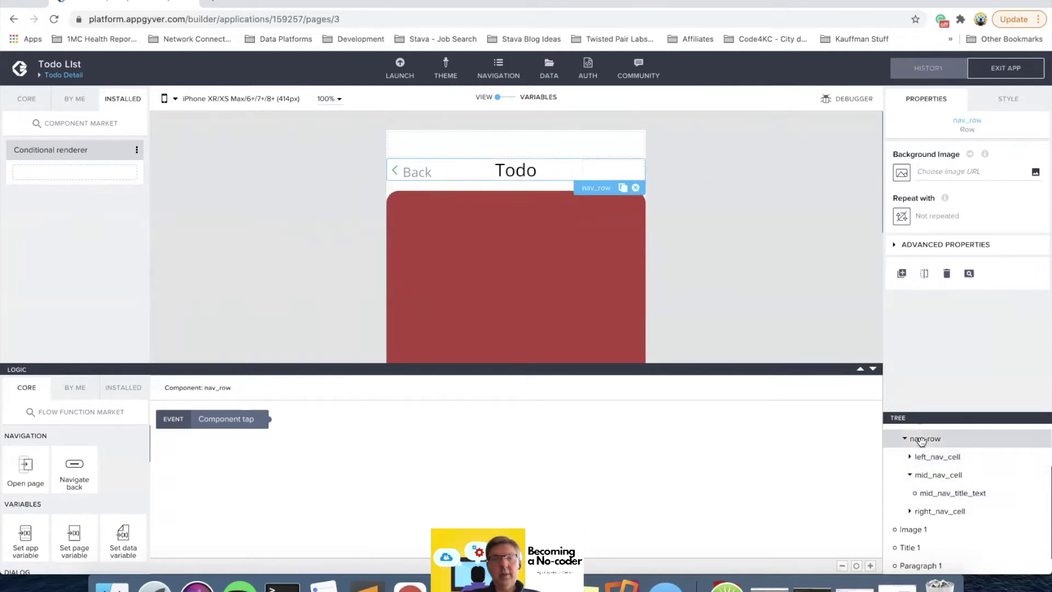
click(922, 458)
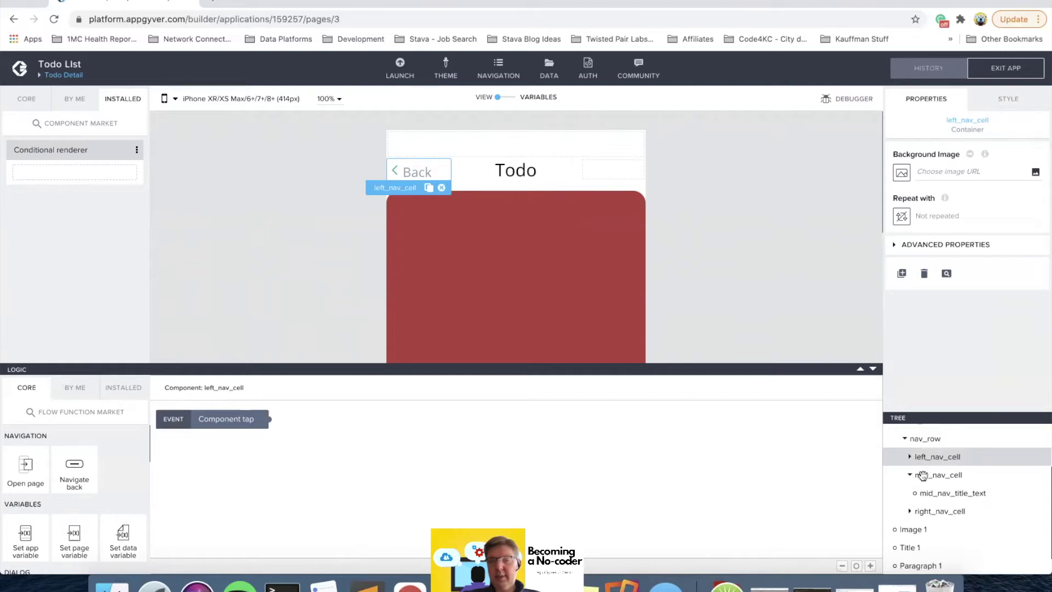
click(922, 476)
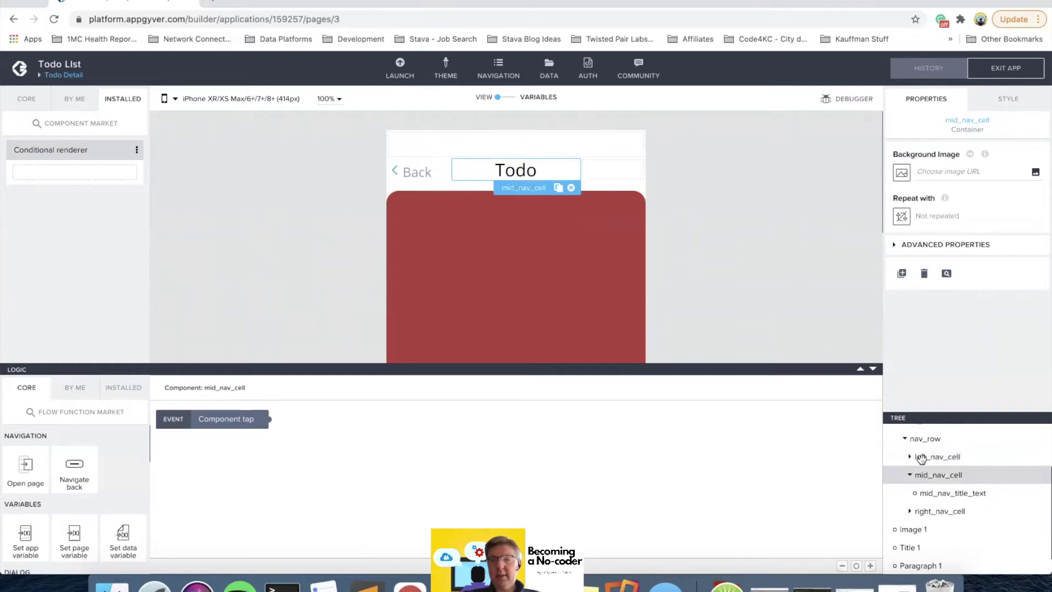
click(922, 458)
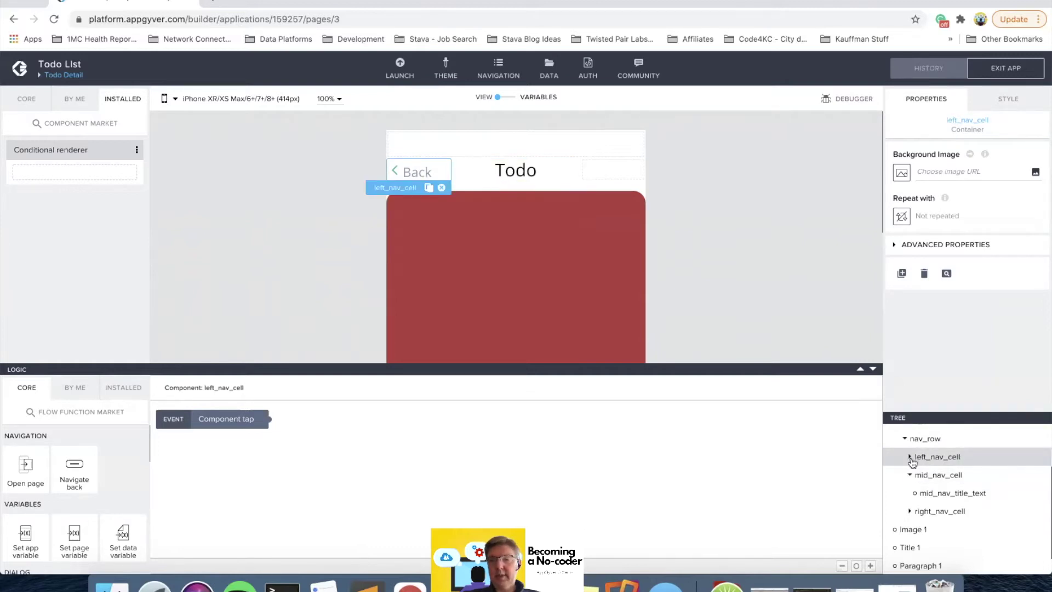
Expand left_nav_cell down to the cells inside left_nav_row and examine the style settings of left_nav_row and left_nav_icon_cell.
click(909, 458)
click(912, 460)
click(911, 458)
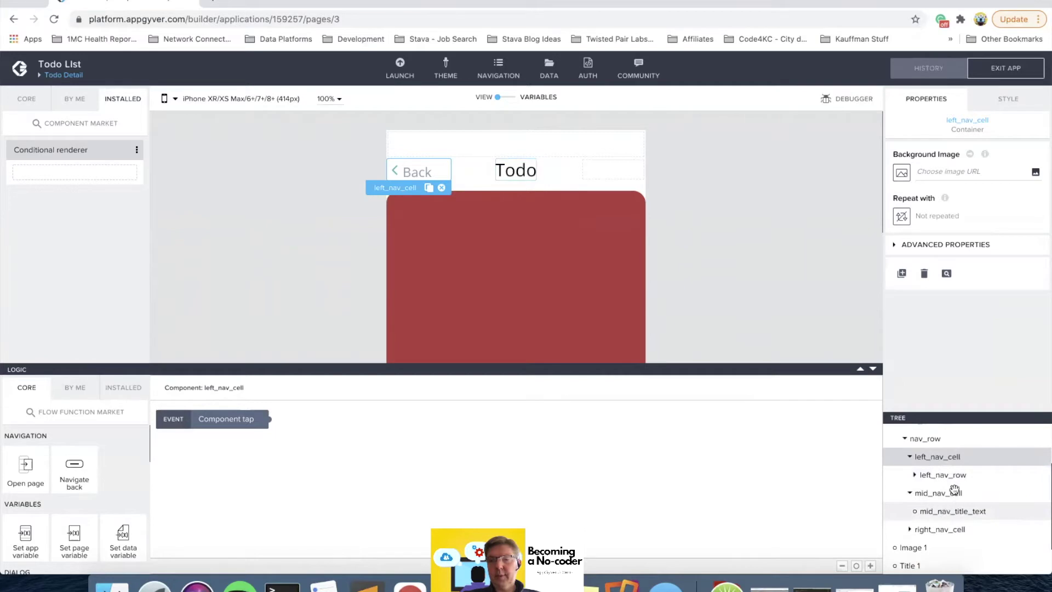
click(942, 476)
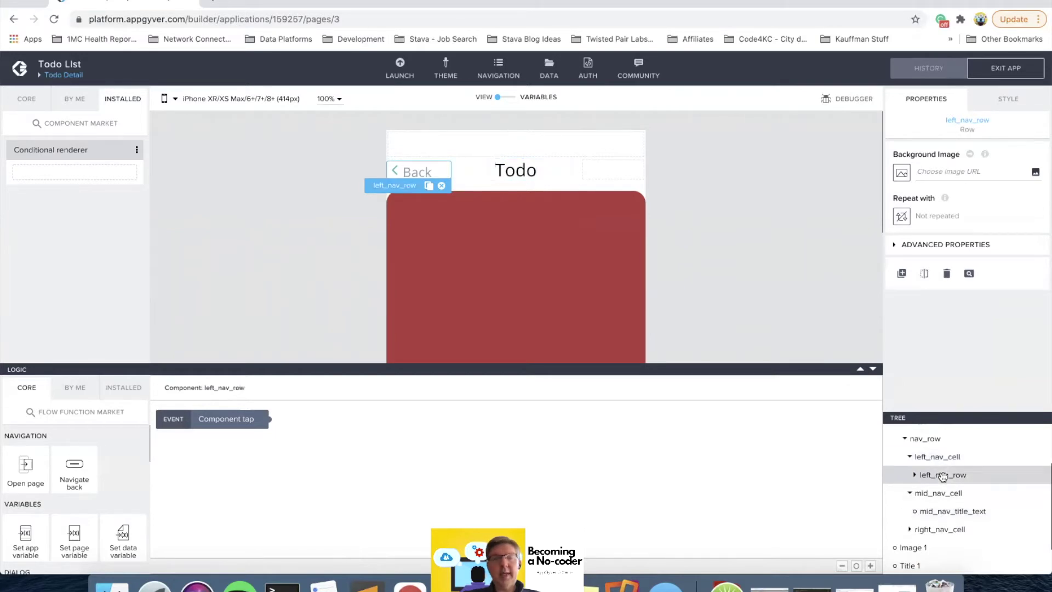
click(913, 476)
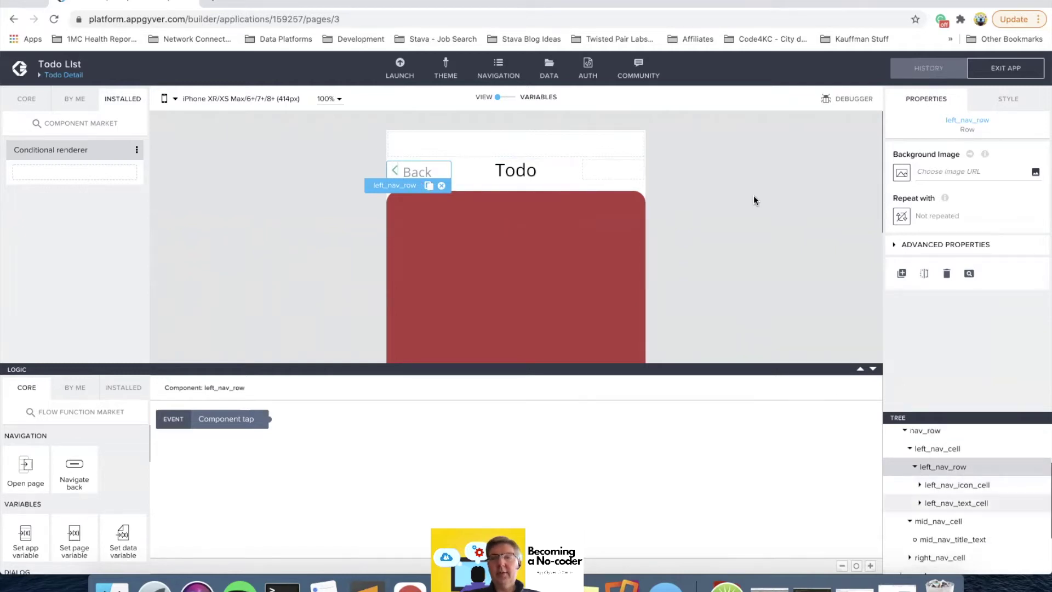
click(1001, 110)
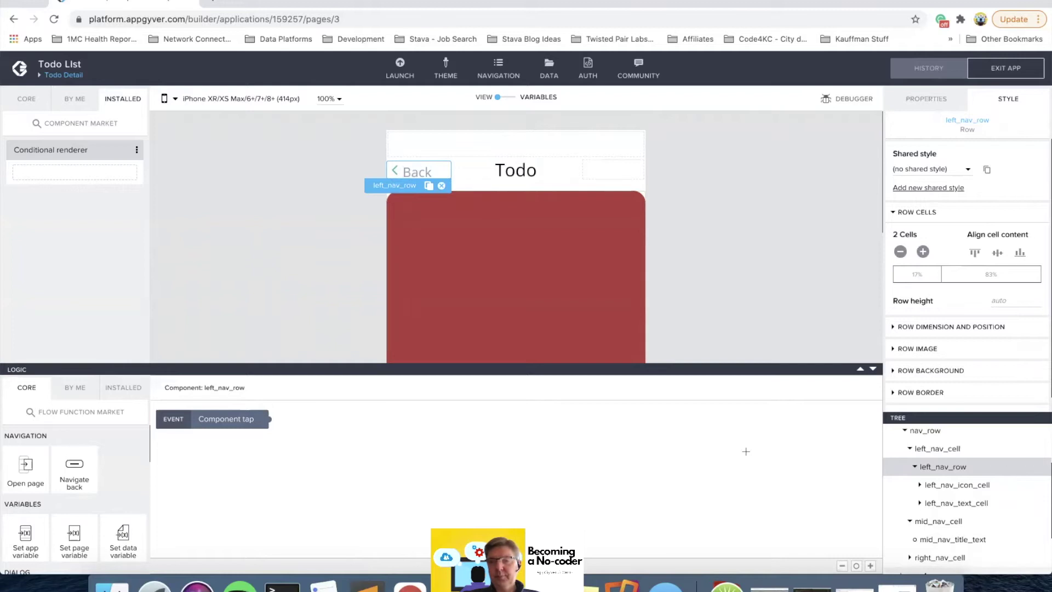
click(937, 486)
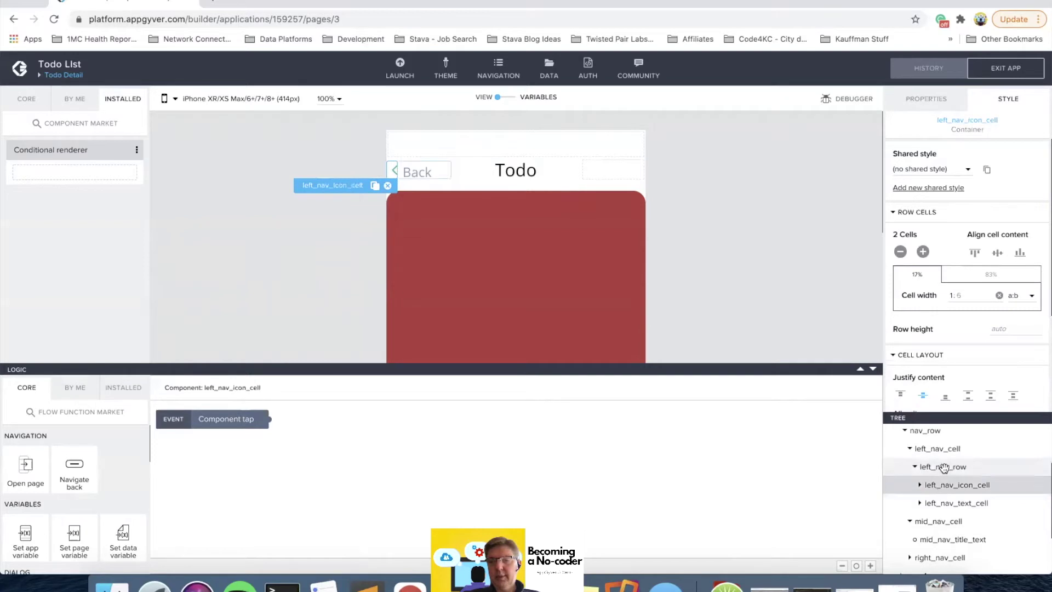
click(943, 468)
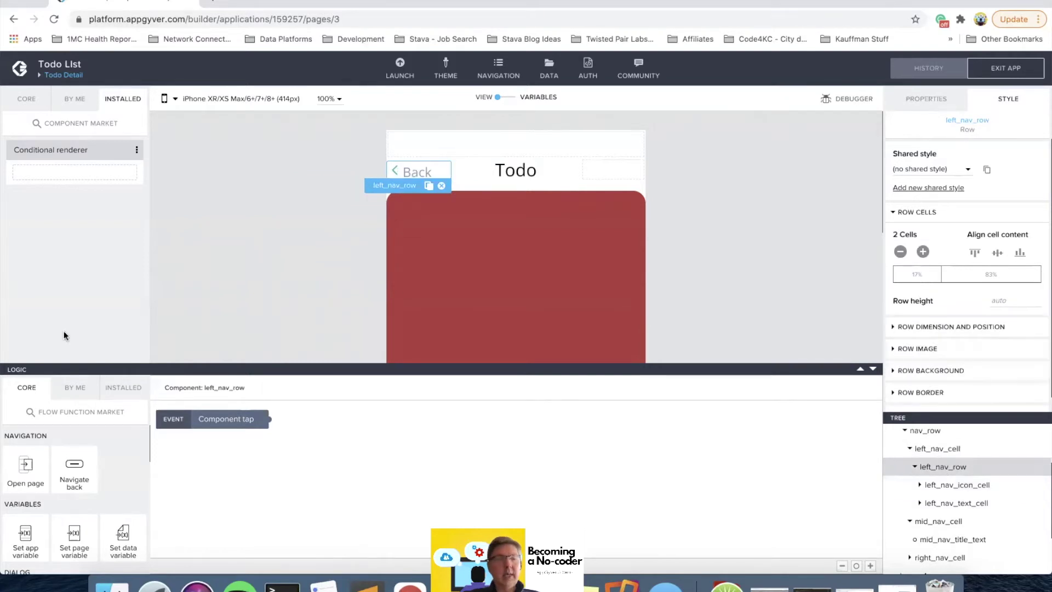
Add a core layout container inside left_nav_cell, above left_nav_row.
click(29, 101)
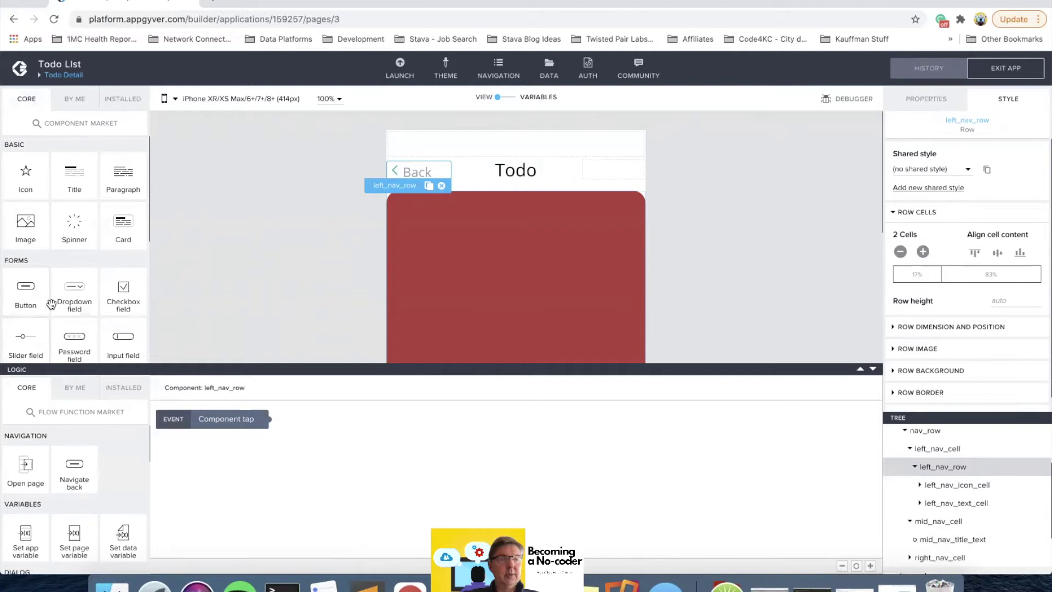
scroll(51, 304, down, 3)
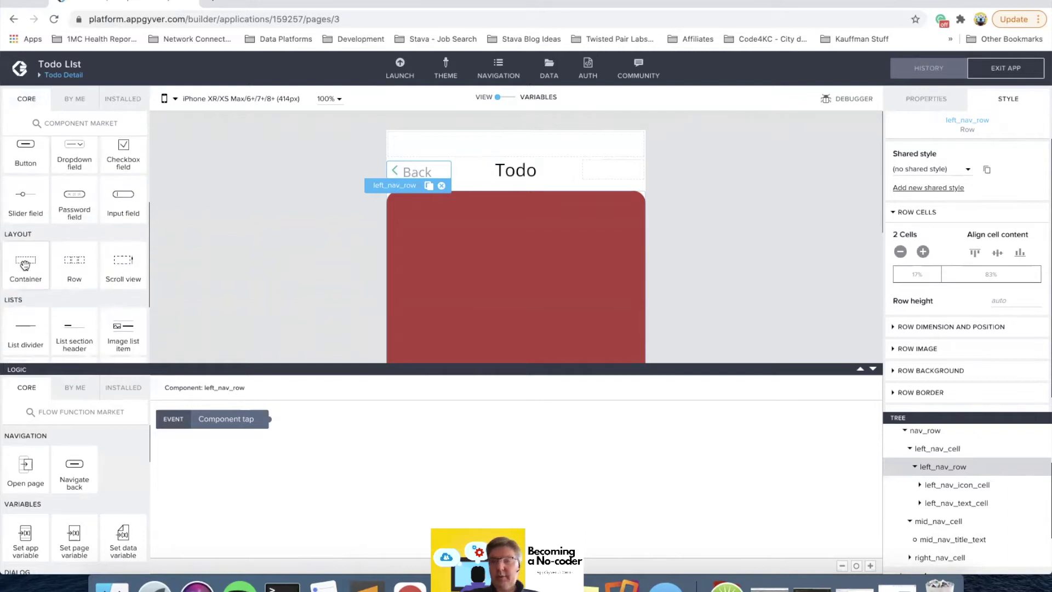
drag(25, 265, 923, 461)
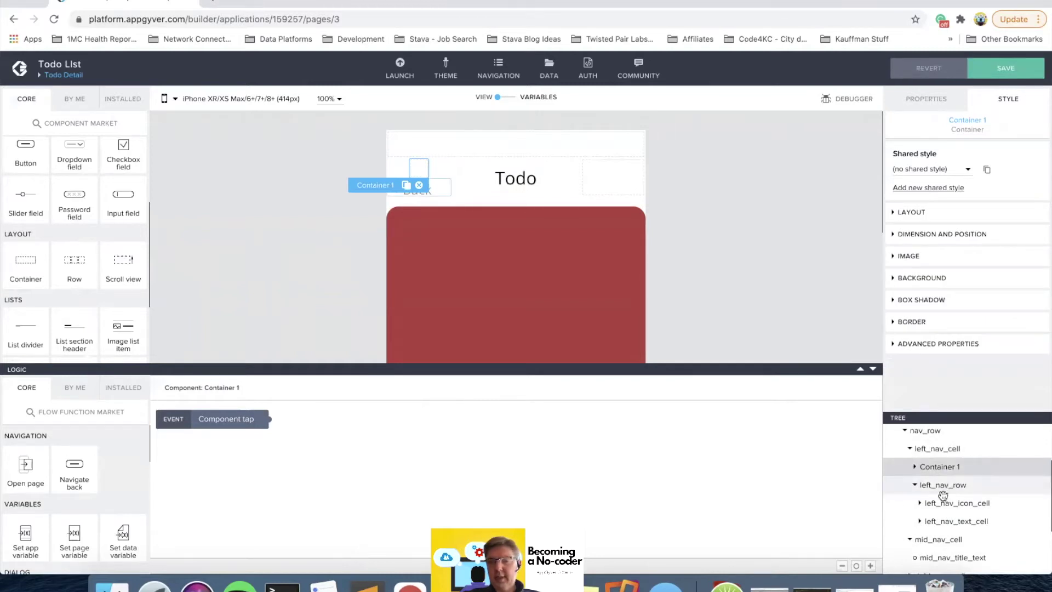
Try to move left_nav_icon_cell into Container 1, and delete left_nav_row with its Back icon and text.
drag(941, 499, 940, 466)
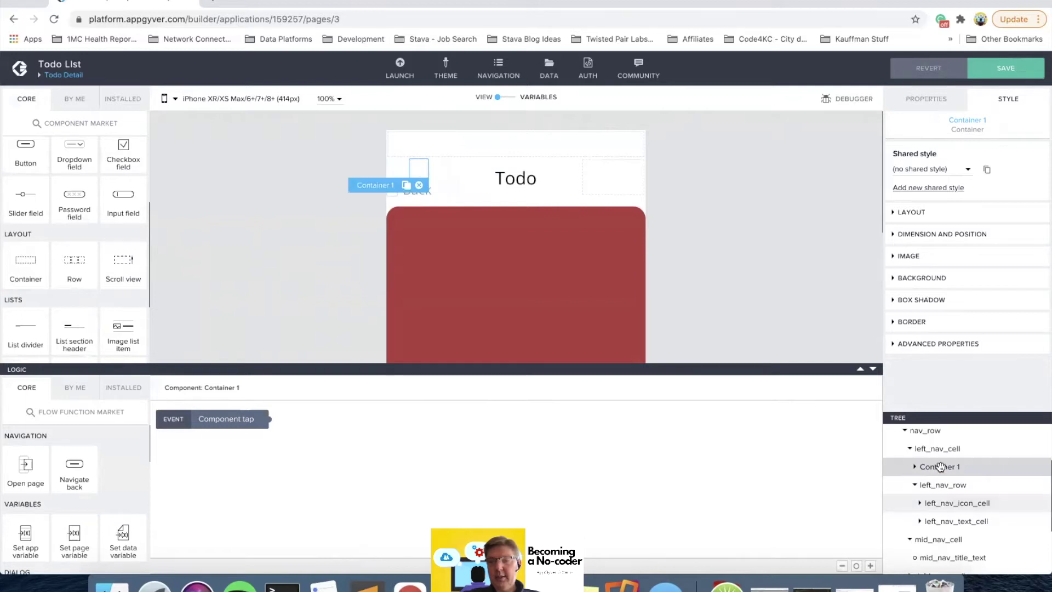
click(942, 503)
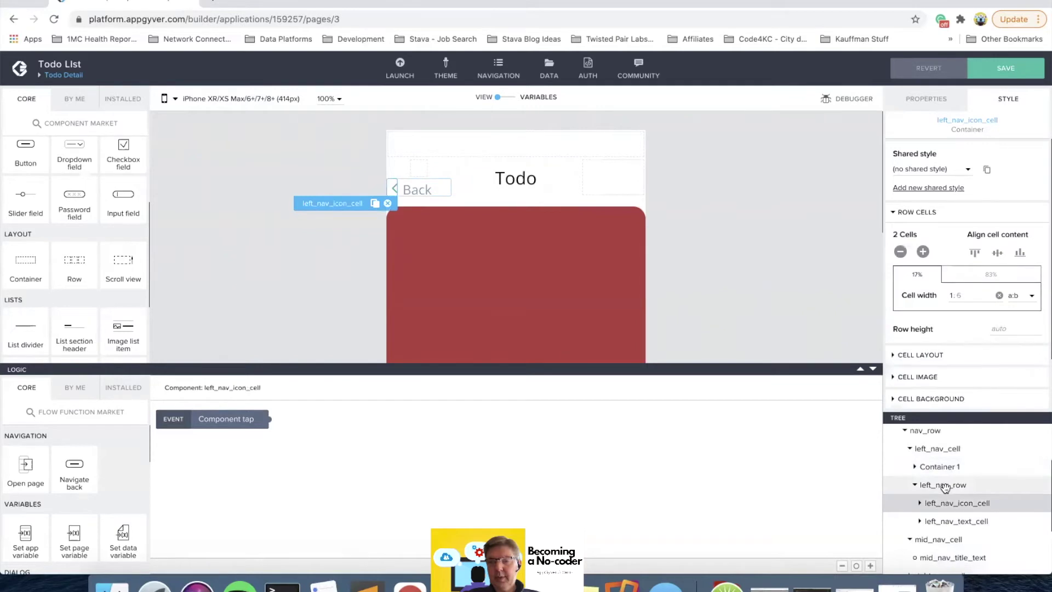
click(944, 485)
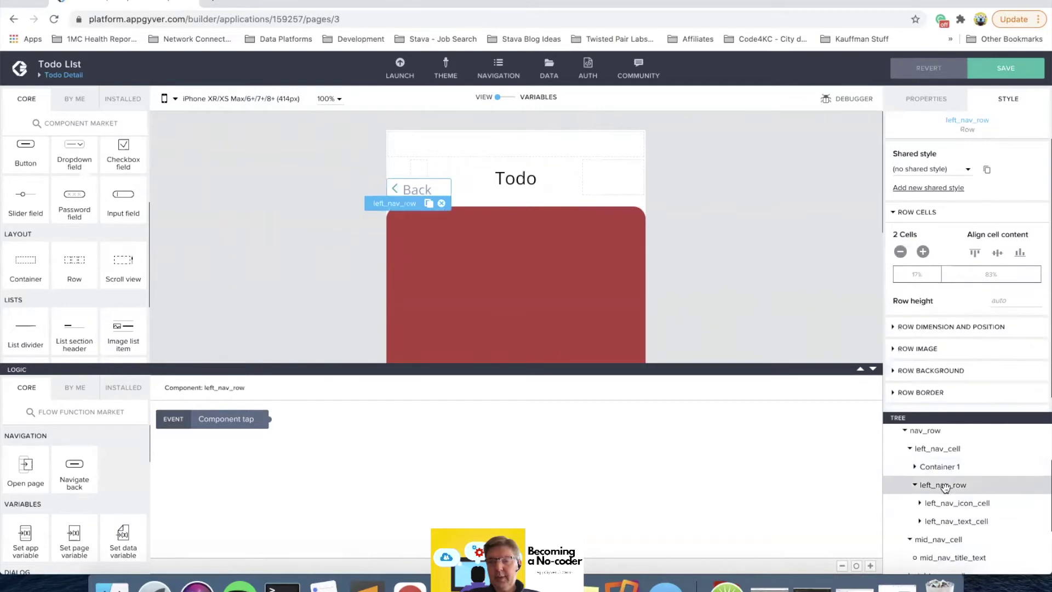
click(442, 205)
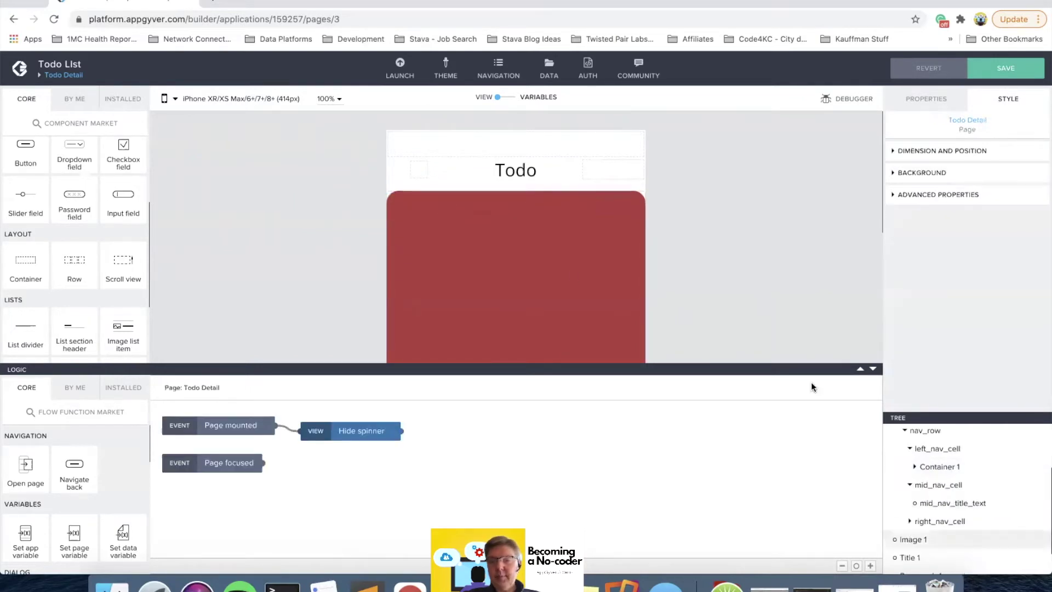
Set the vertical layout of Container 1 to justify its content to the center.
click(925, 467)
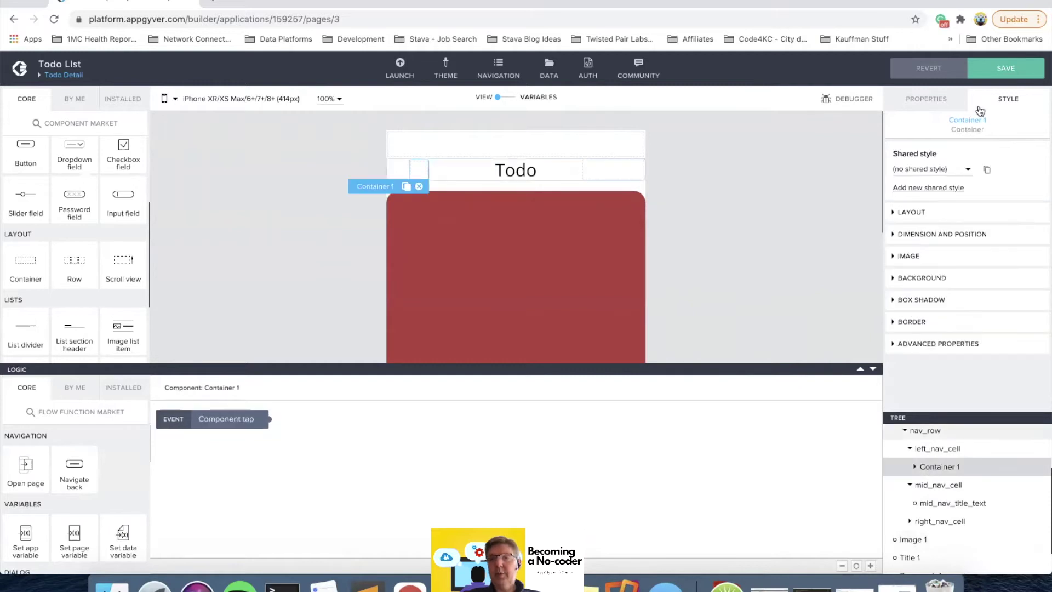
click(907, 215)
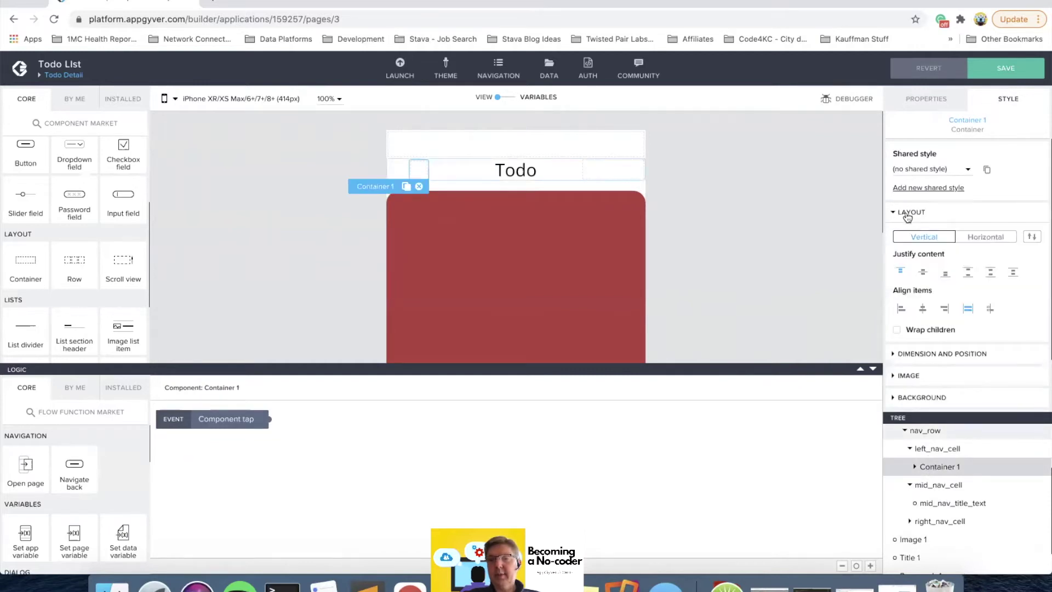
click(925, 274)
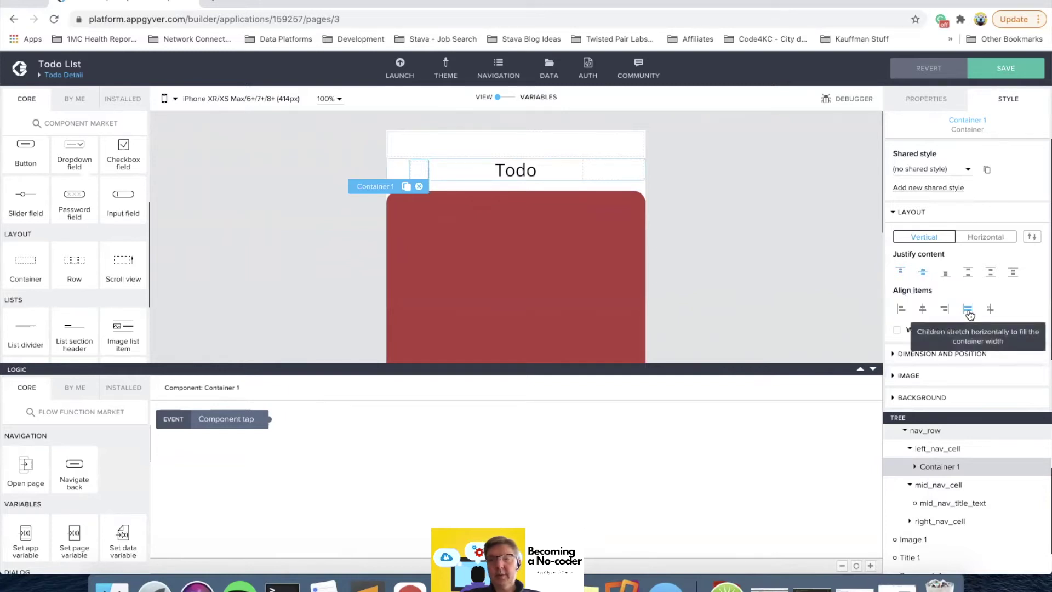
Set the width of Container 1 inside left_nav_cell to 100%.
click(946, 450)
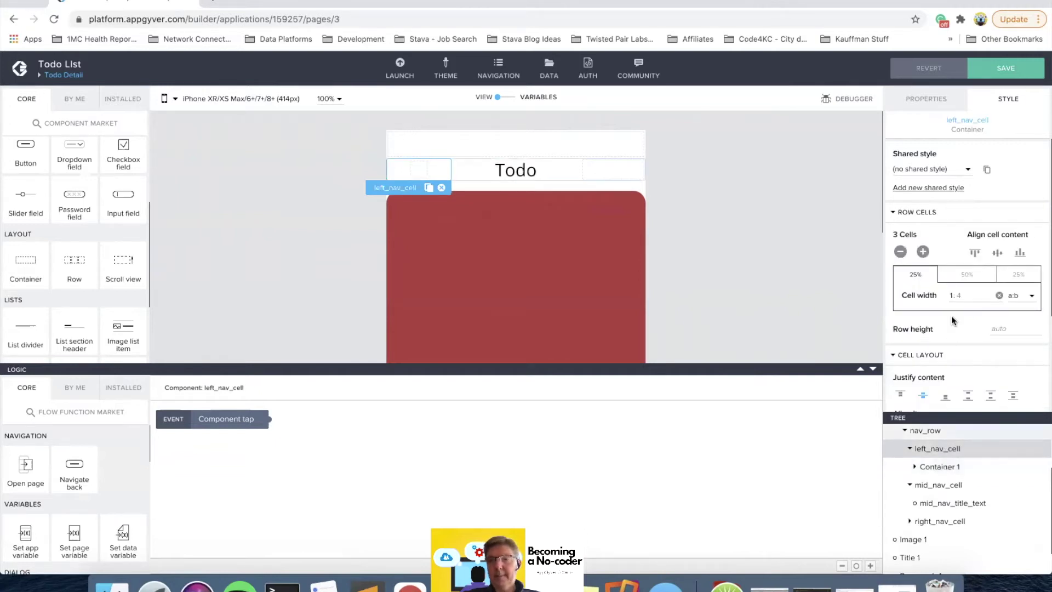
scroll(941, 356, down, 3)
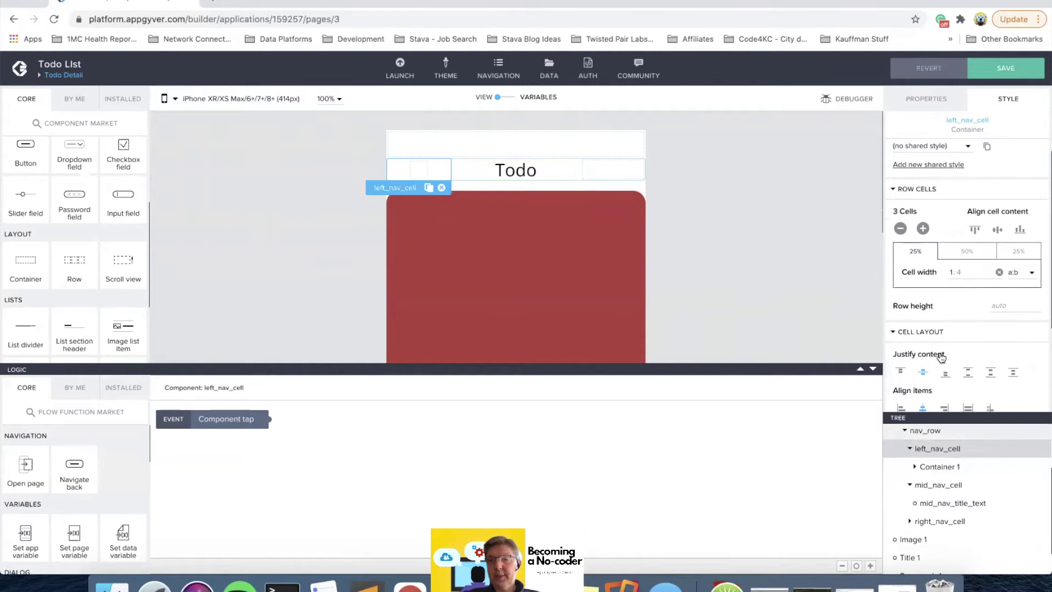
scroll(941, 357, down, 2)
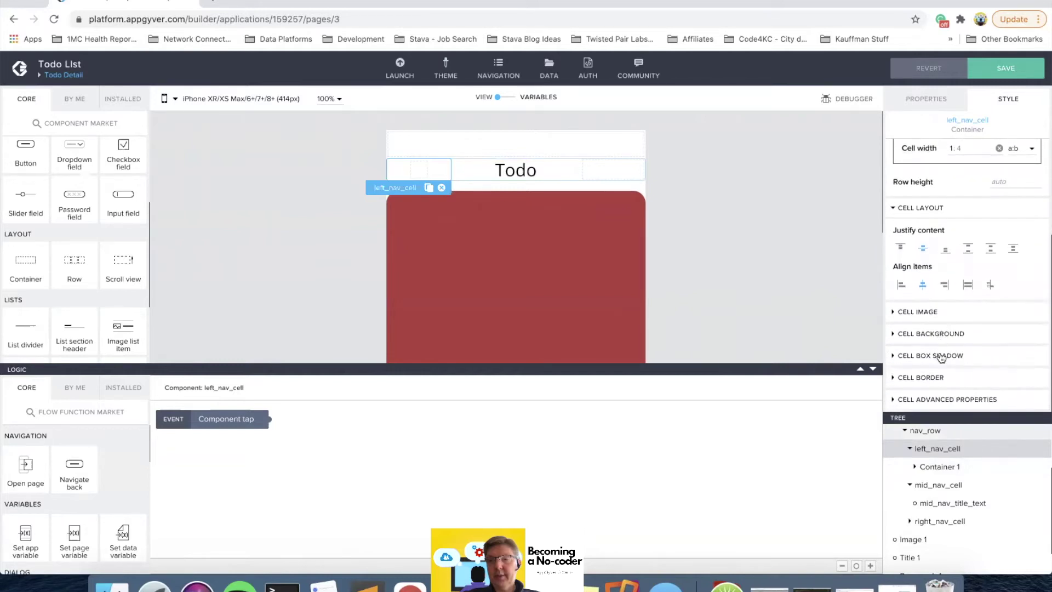
click(928, 467)
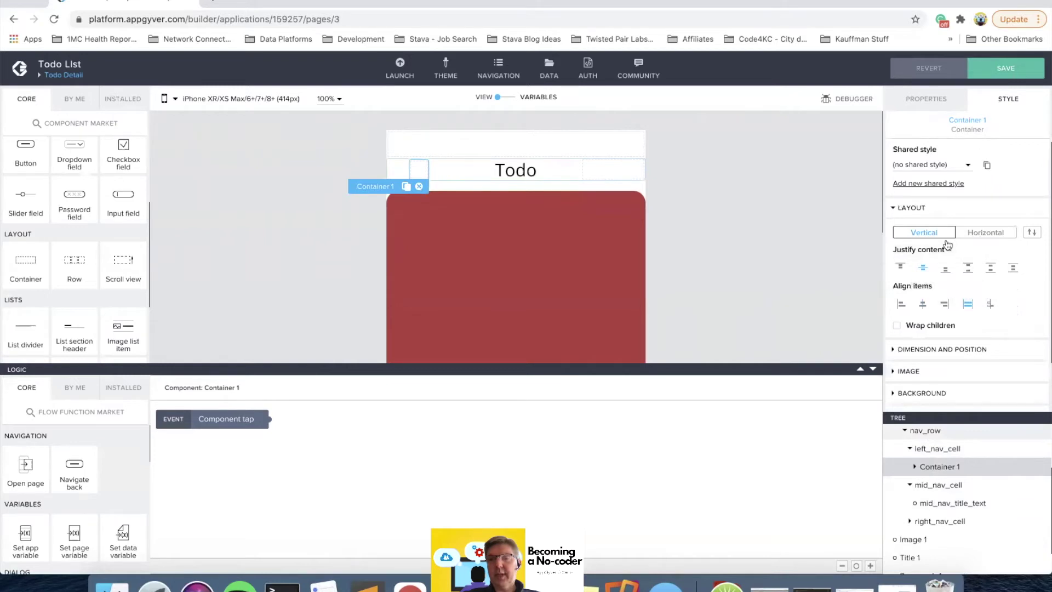
click(950, 350)
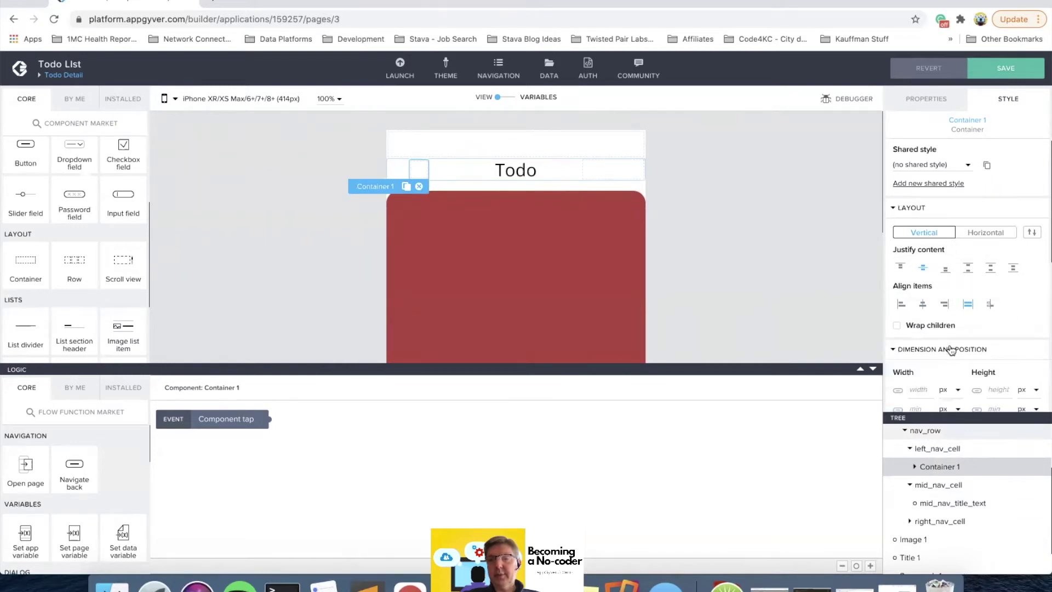
scroll(950, 354, down, 2)
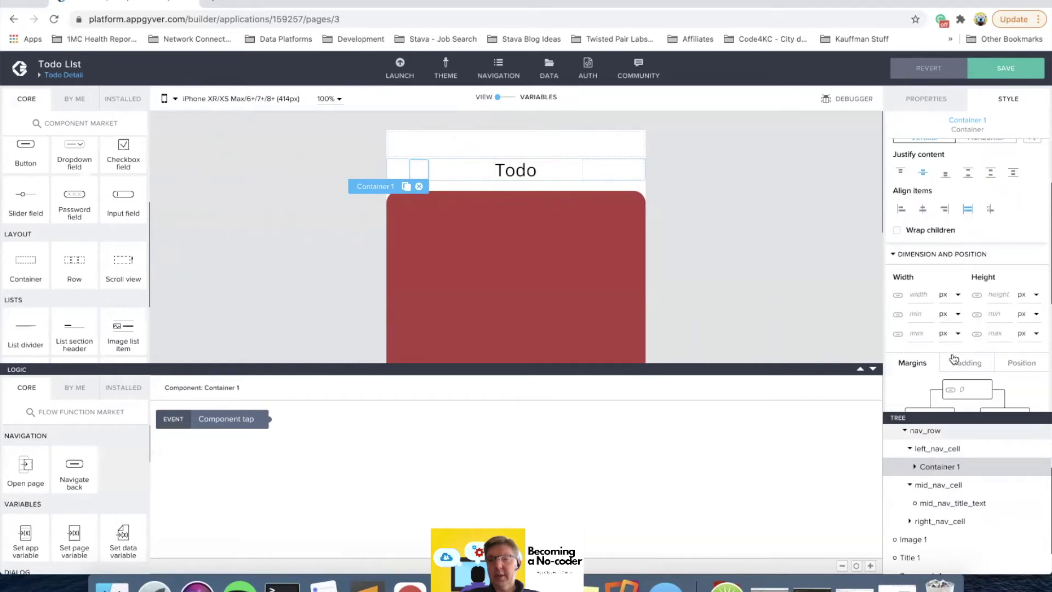
click(916, 295)
text(100)
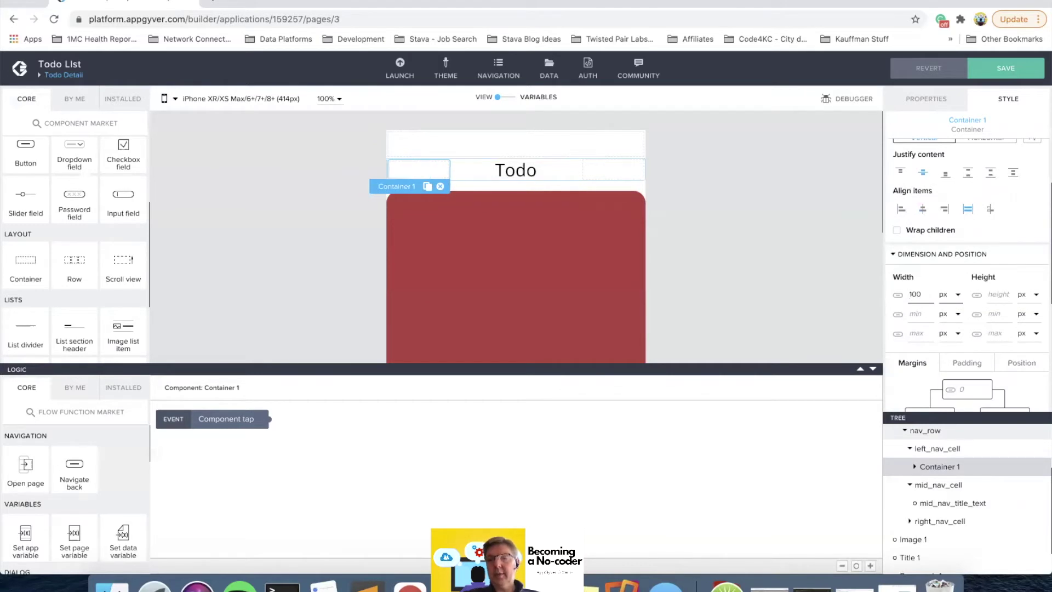
text(%)
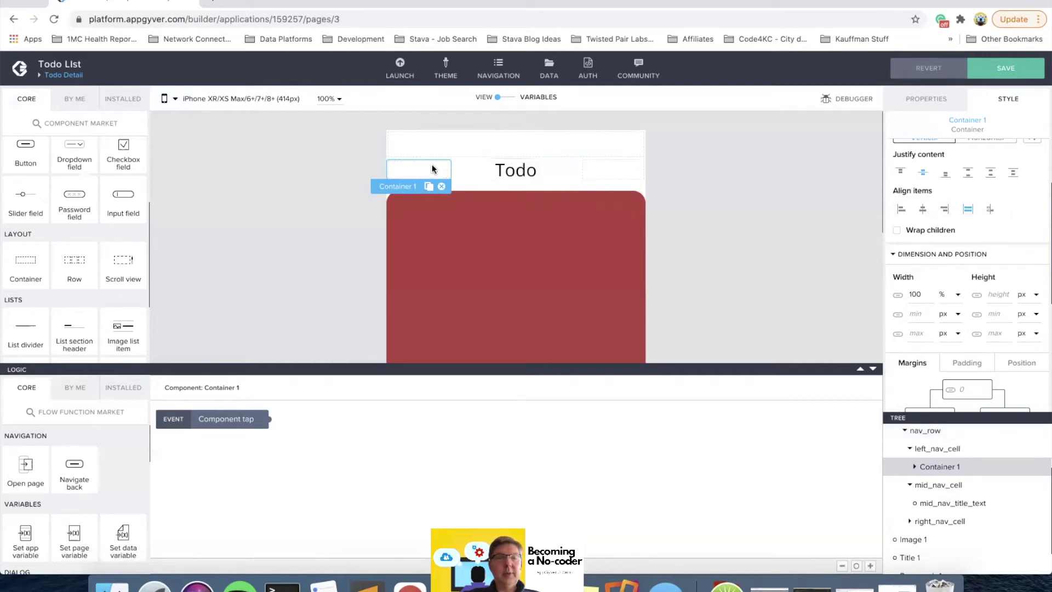
Add a core icon and a paragraph inside Container 1 in the back navigation cell.
scroll(43, 188, up, 5)
drag(28, 175, 412, 168)
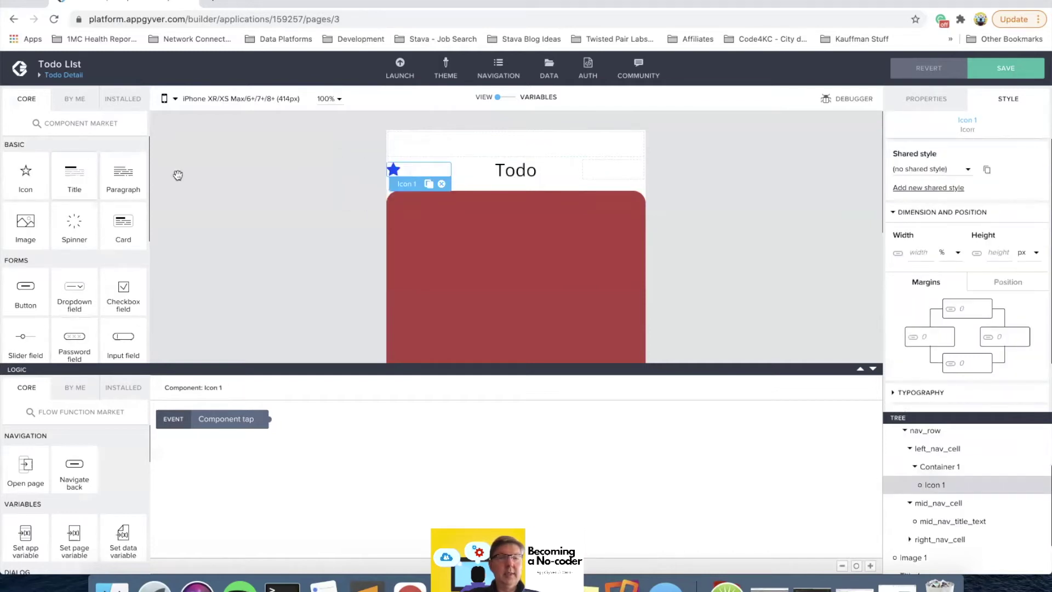
drag(122, 173, 436, 163)
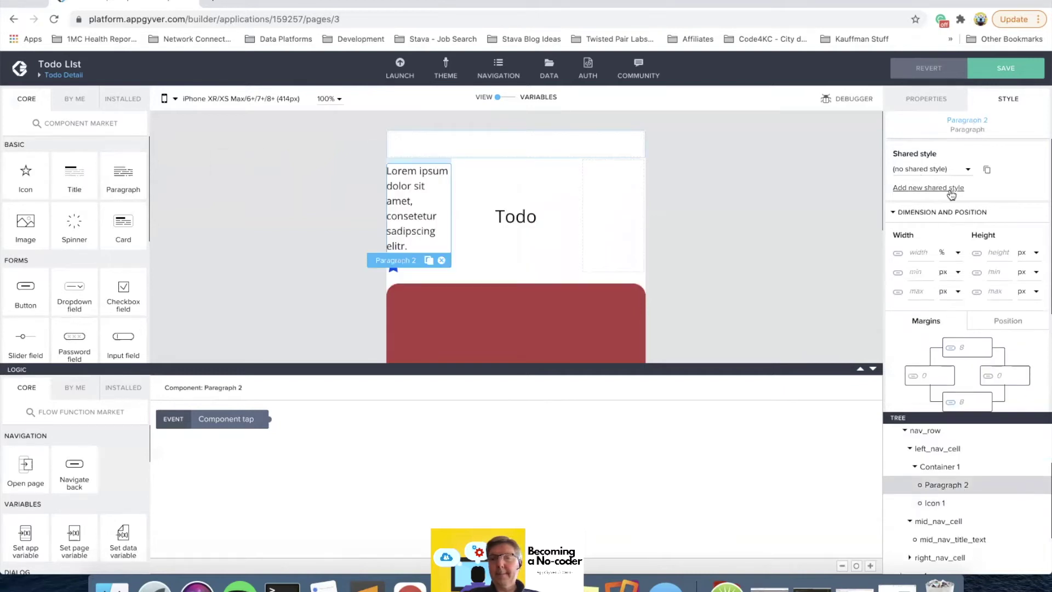
Replace the new paragraph's content with "Back".
click(932, 112)
click(953, 173)
triple_click(952, 173)
text(Bc)
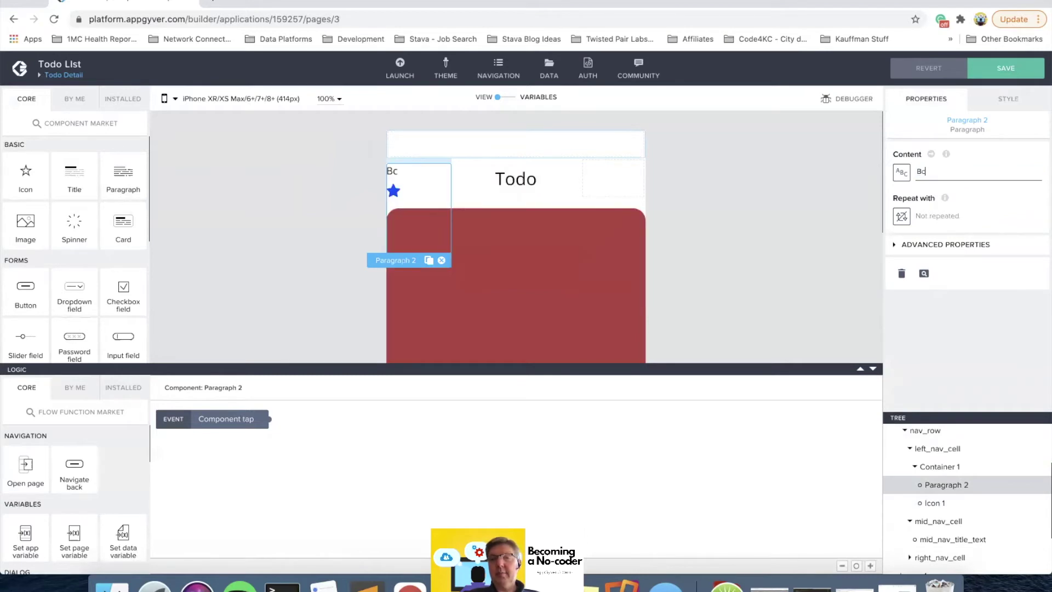
text(ck)
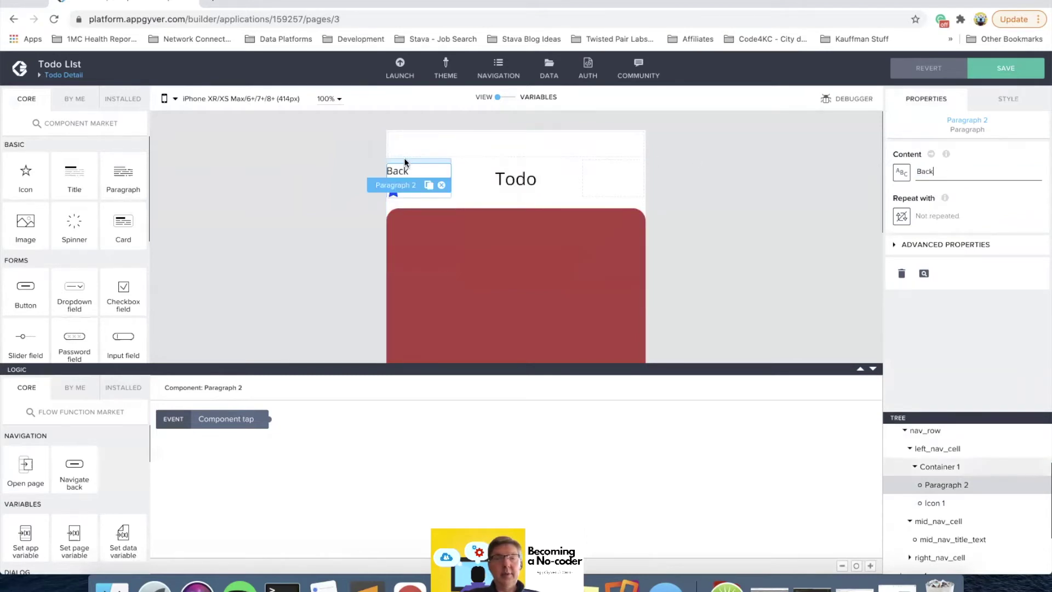
Switch Container 1 to a horizontal layout and move its icon before the Back paragraph.
click(393, 191)
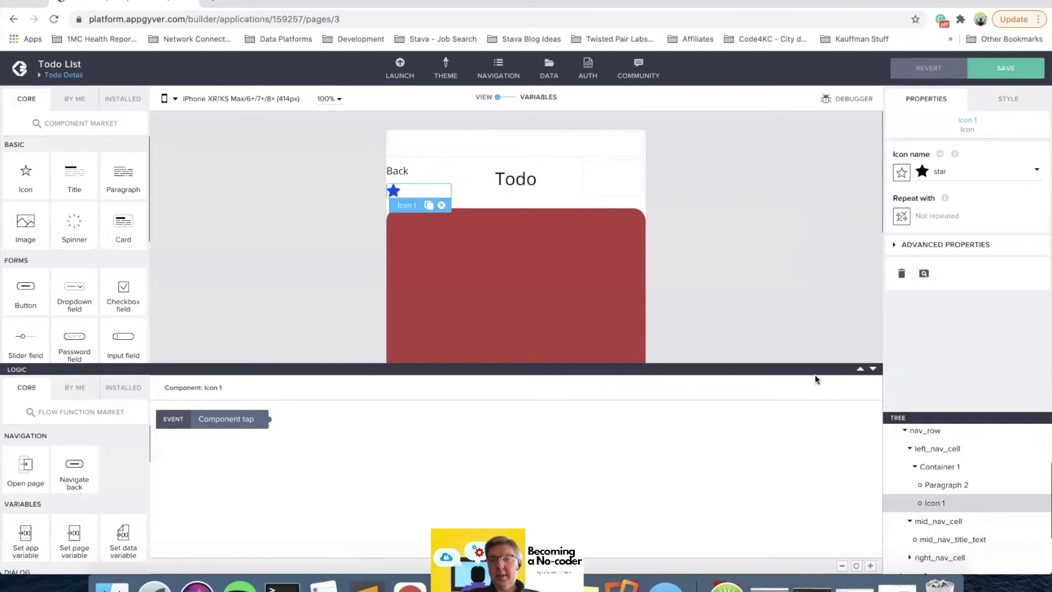
click(938, 466)
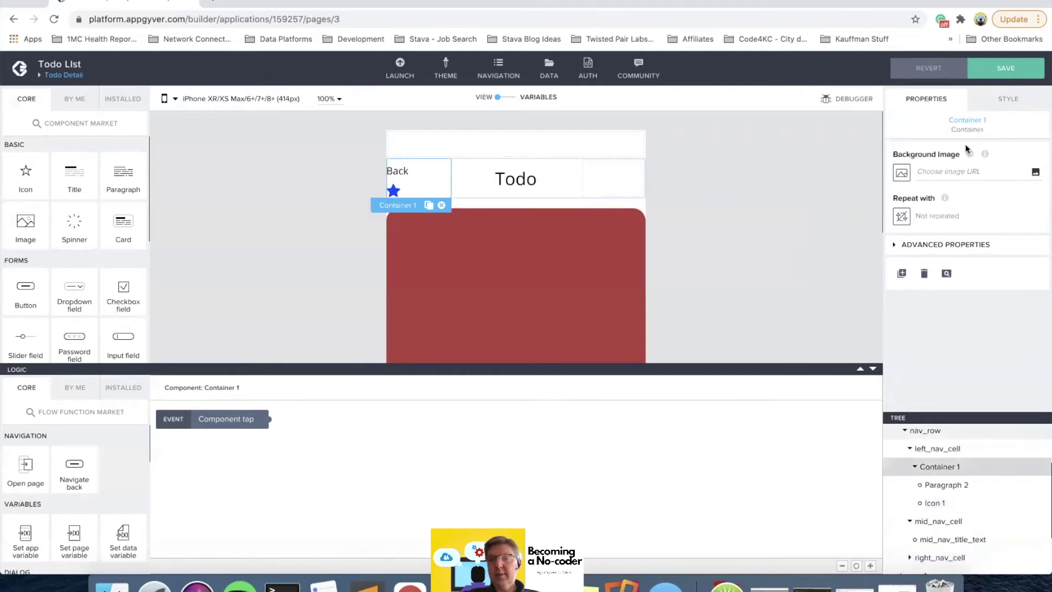
click(1008, 98)
click(980, 238)
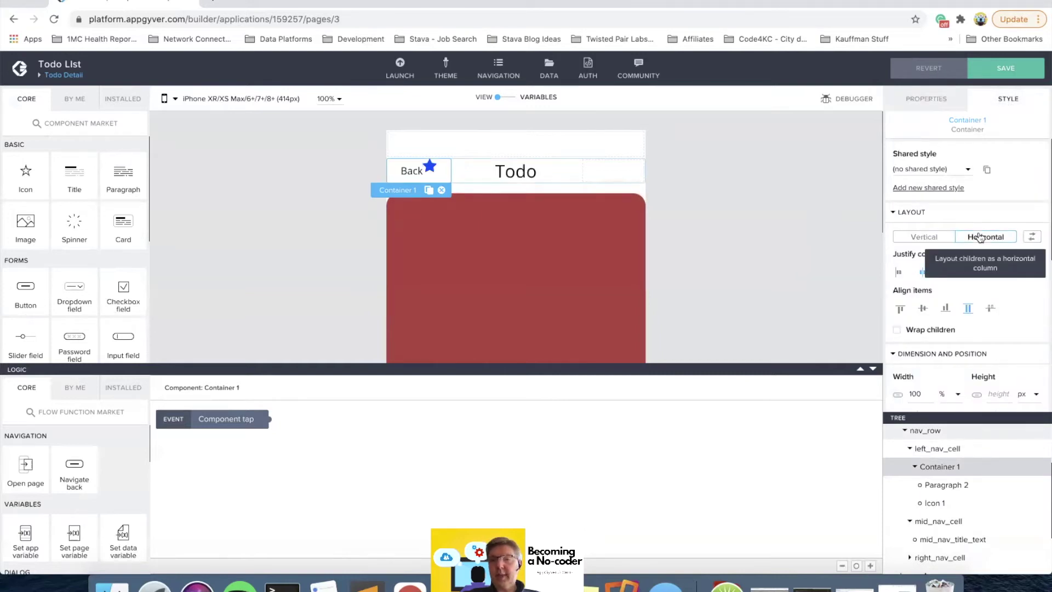
drag(936, 500, 935, 480)
click(935, 480)
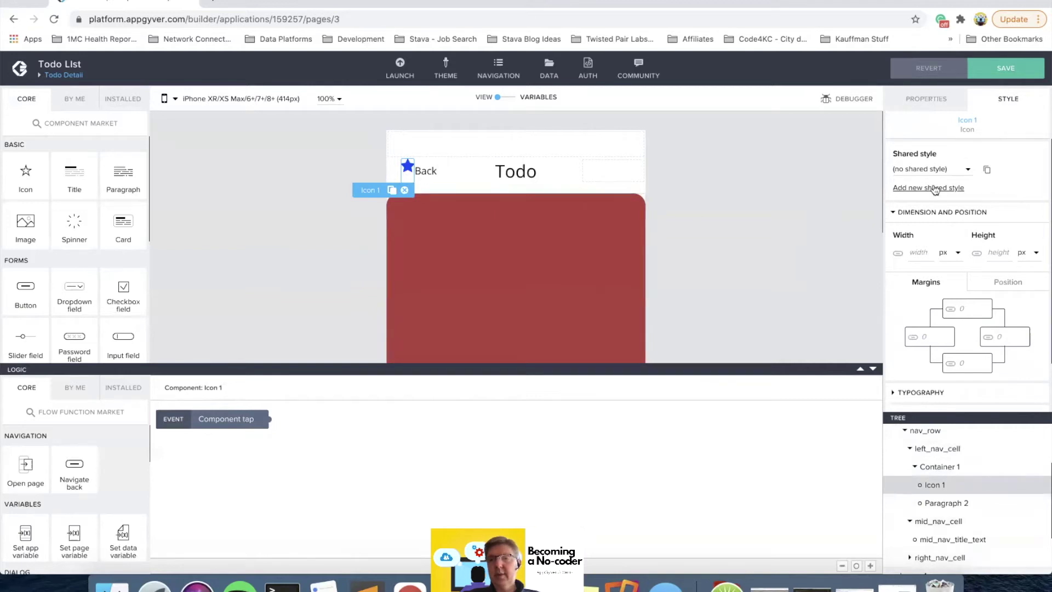
Try the spacing options for Container 1's horizontal content and justify its children with space around them.
scroll(967, 234, down, 1)
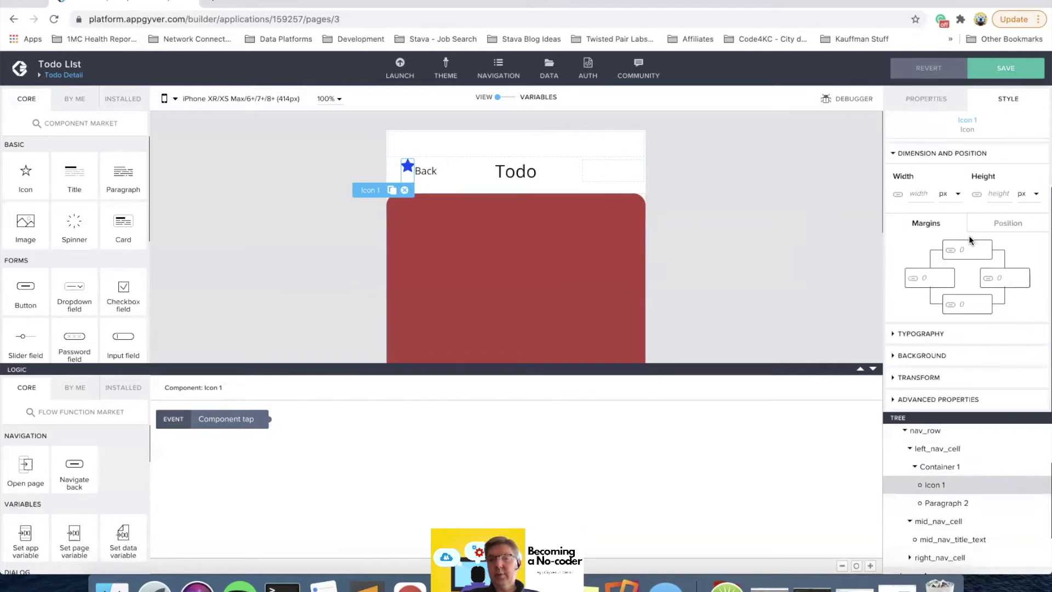
click(936, 467)
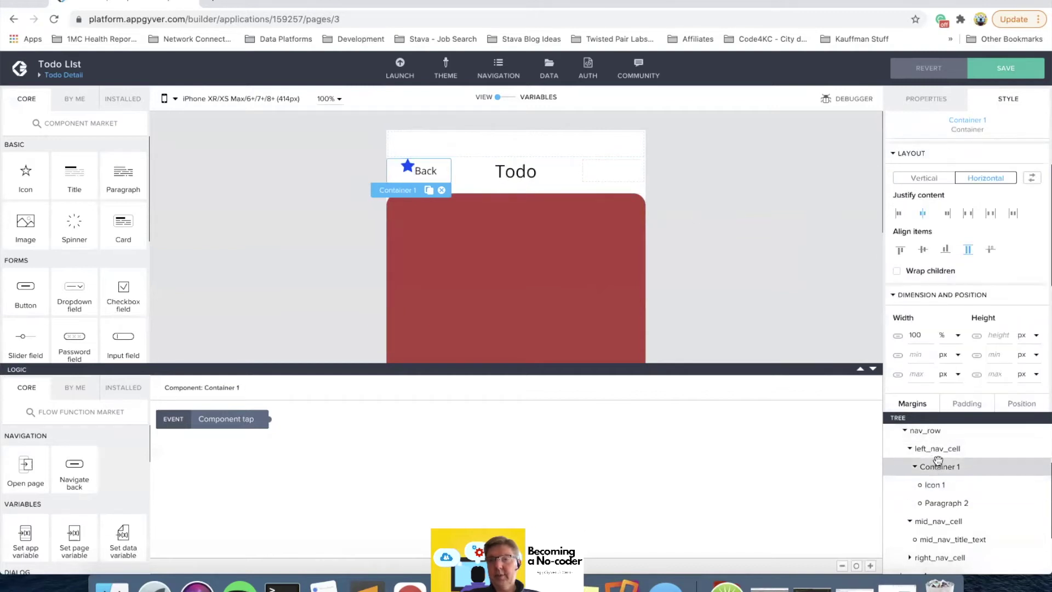
click(968, 216)
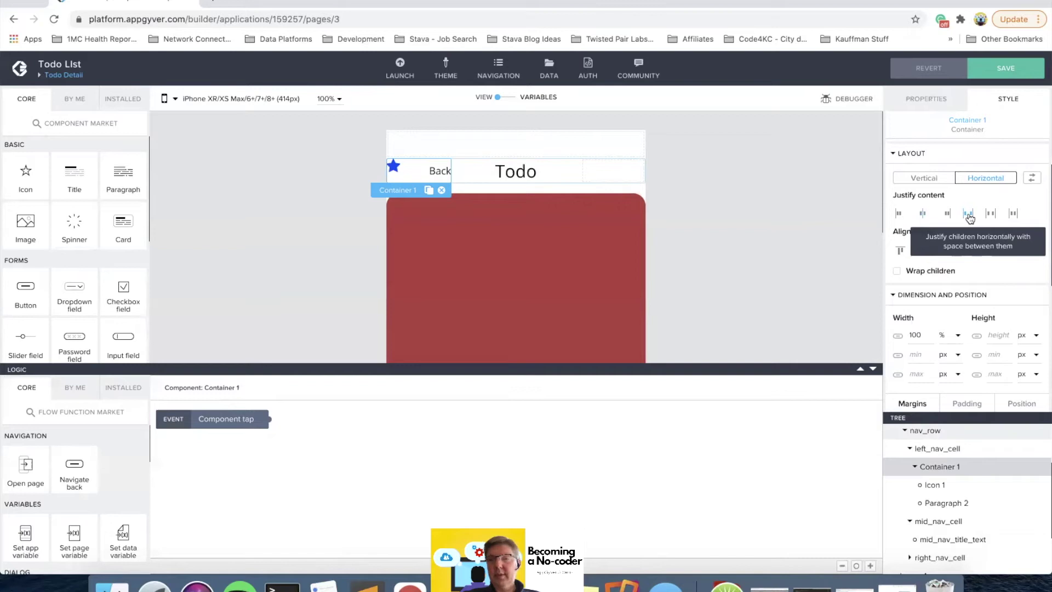
click(990, 217)
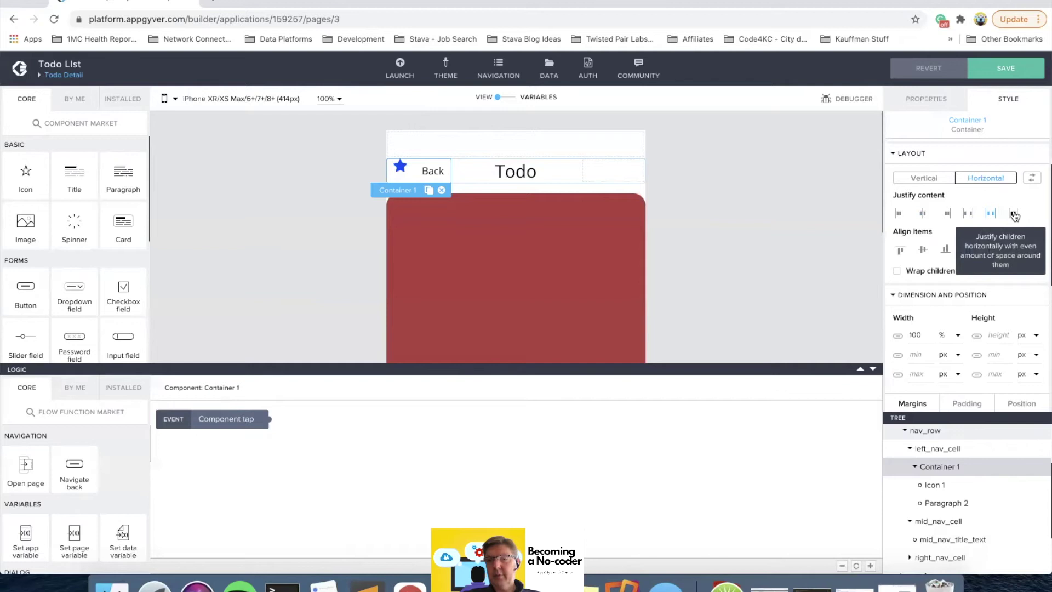
click(1014, 216)
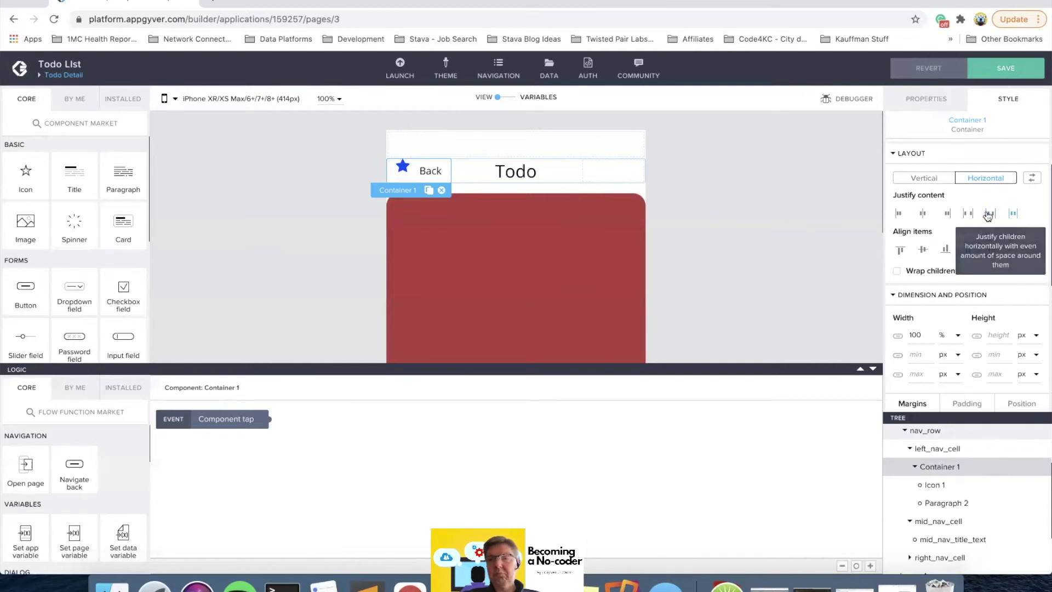
click(990, 213)
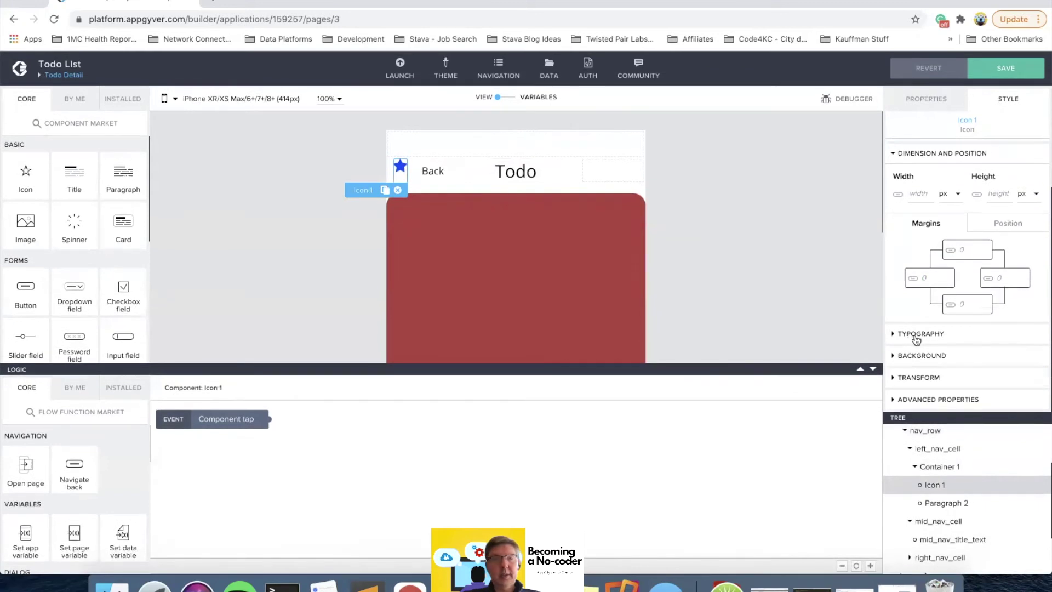
Search the icons for "left" and change Icon 1 to the angle-left icon.
click(914, 337)
scroll(914, 334, down, 1)
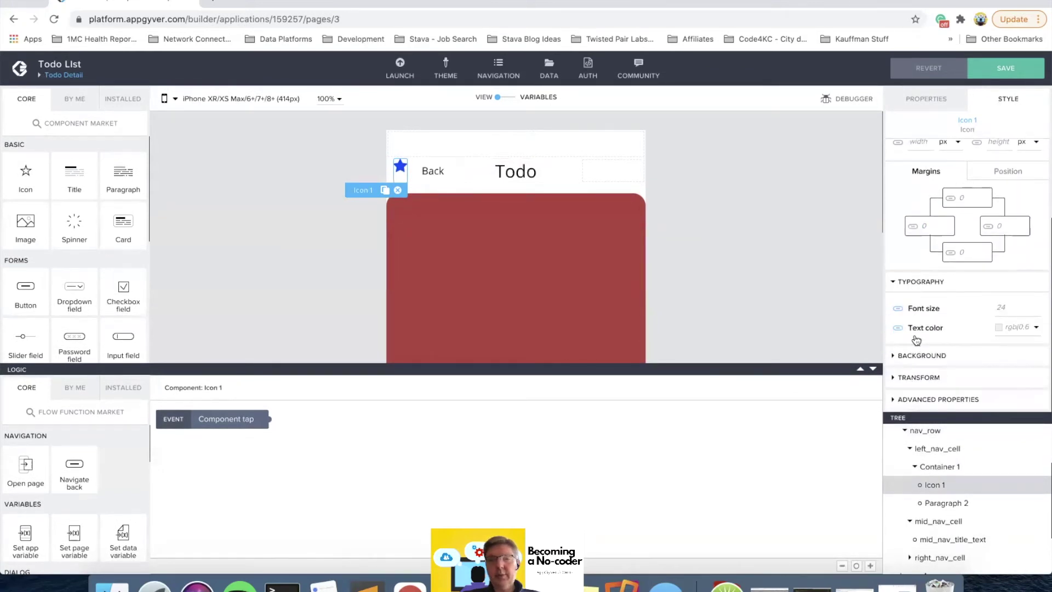
click(927, 100)
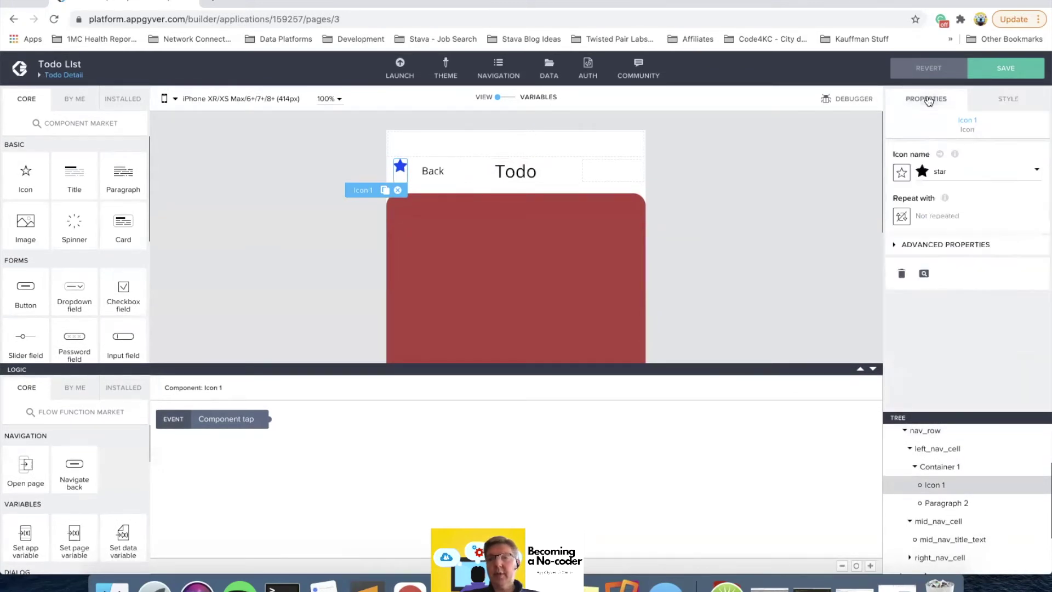
click(934, 171)
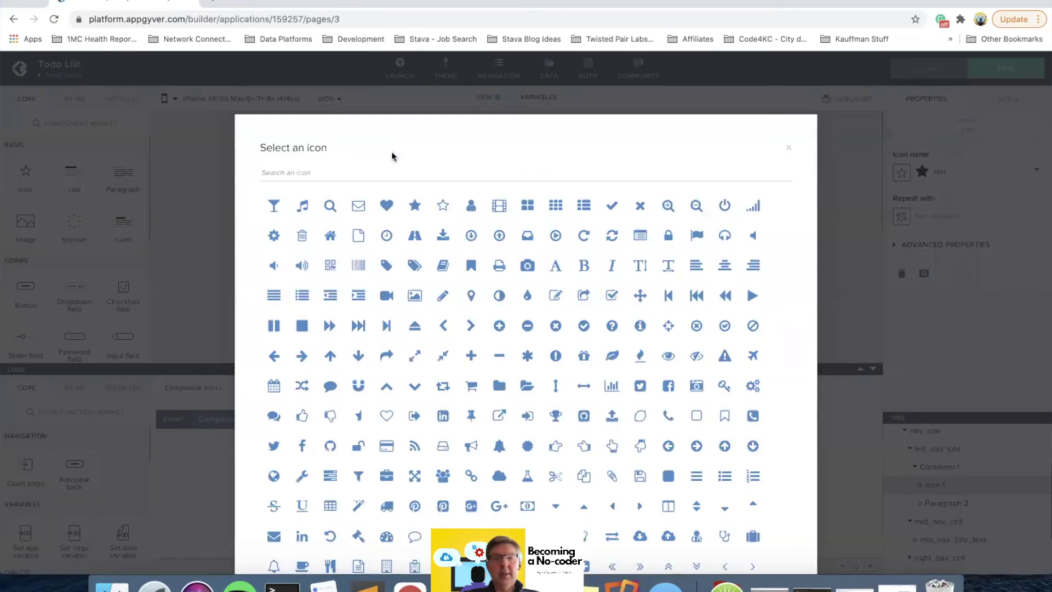
text(left)
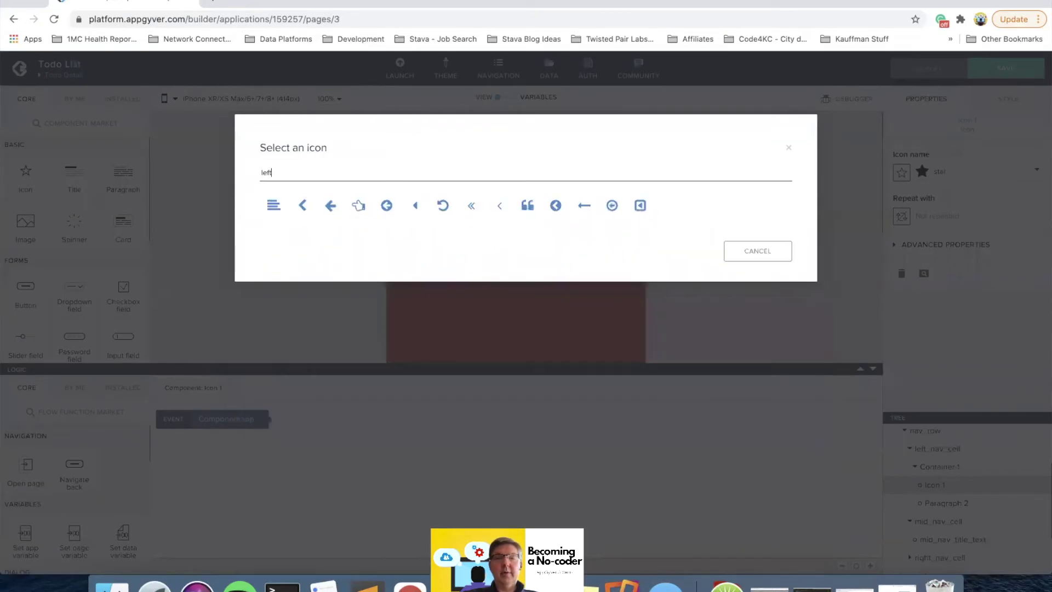
click(501, 207)
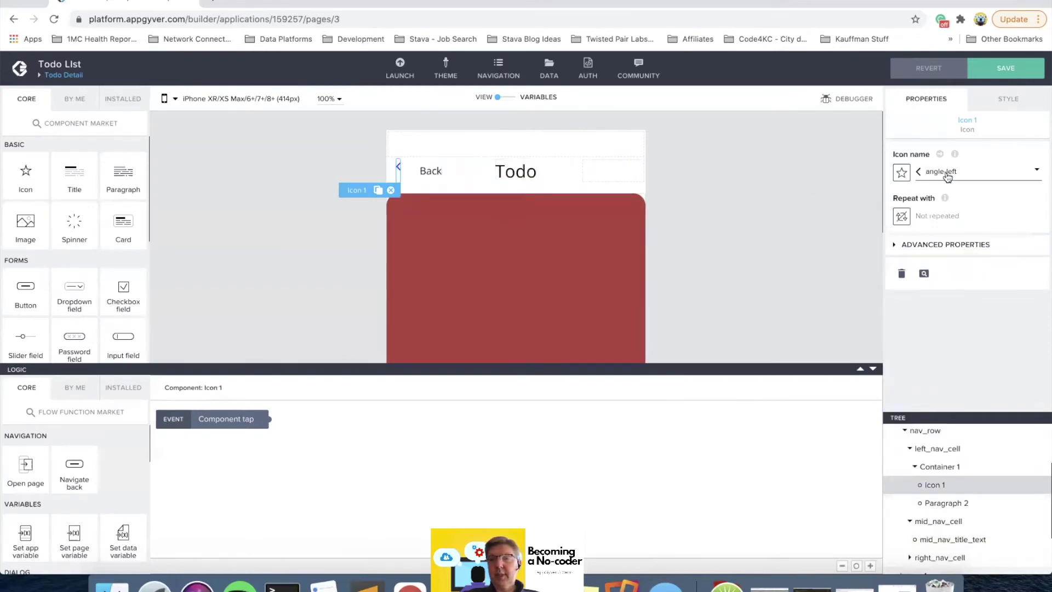
Bind Icon 1's font size to the theme variable $fontSizeH2.
click(999, 101)
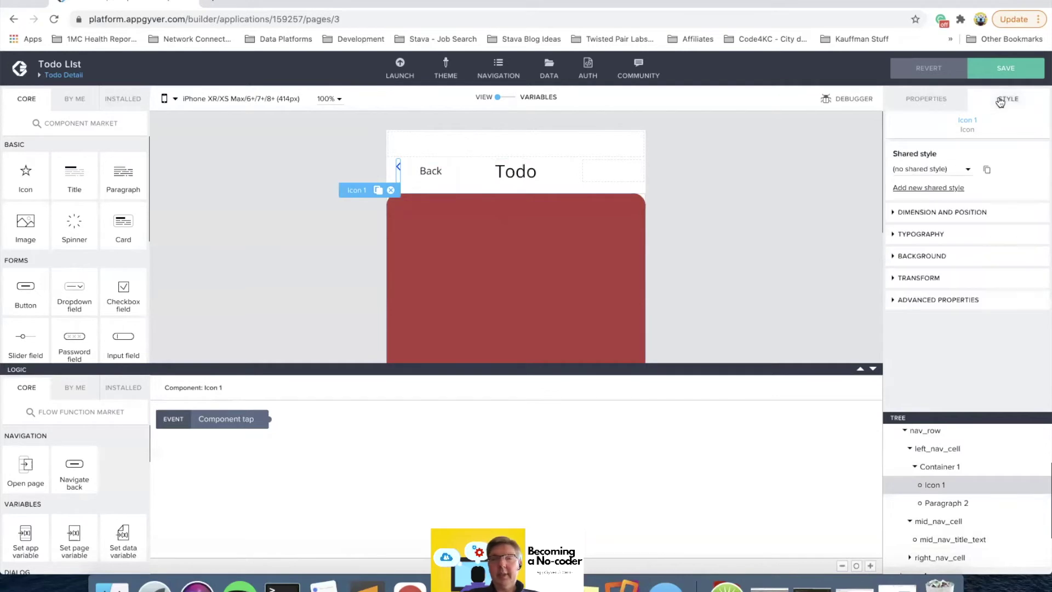
click(968, 213)
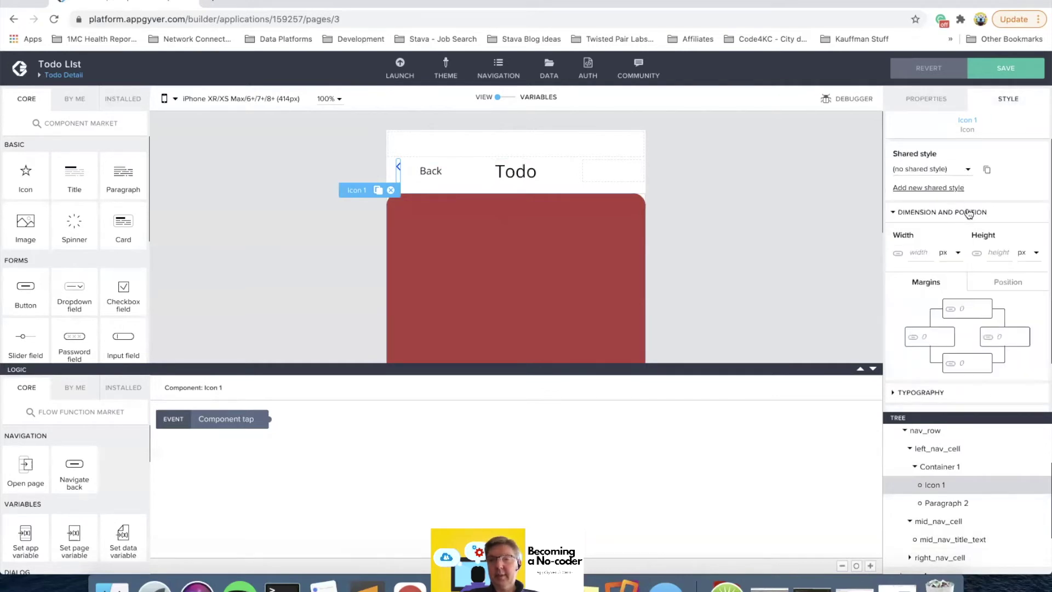
scroll(960, 294, down, 2)
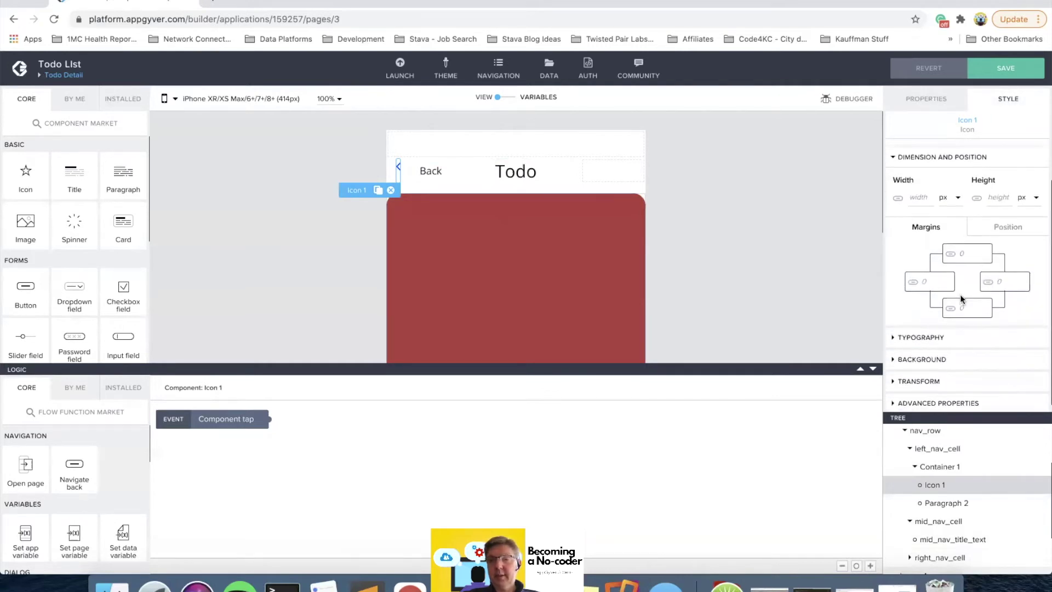
click(940, 335)
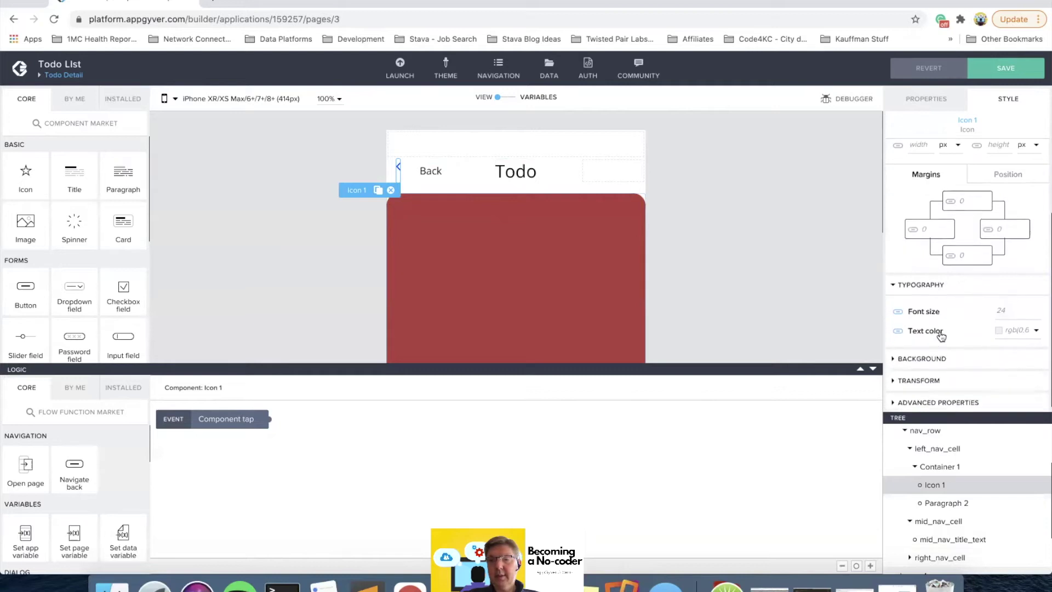
click(897, 311)
scroll(943, 415, down, 10)
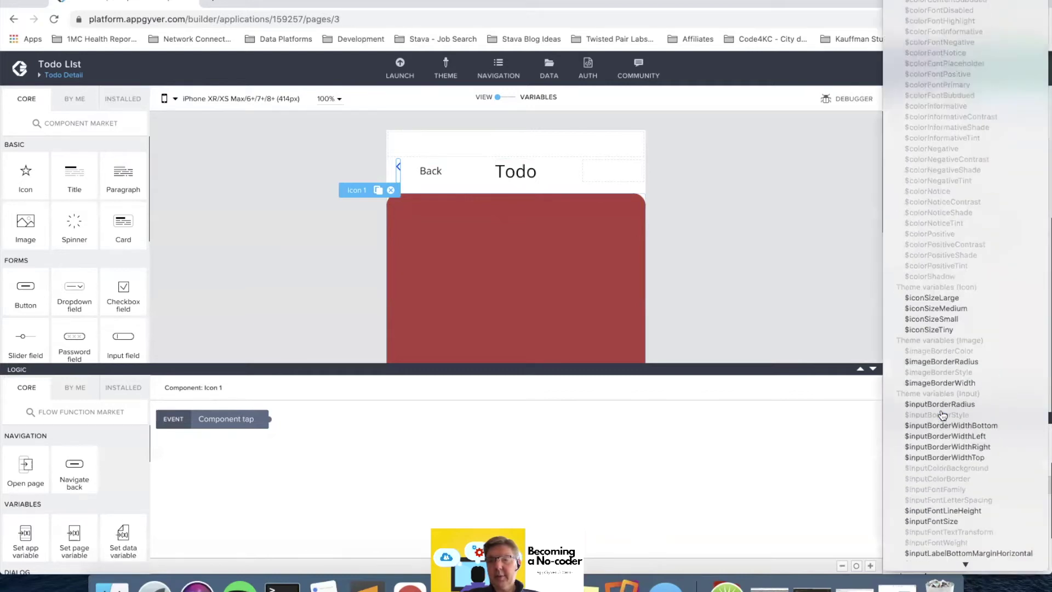
scroll(943, 415, down, 10)
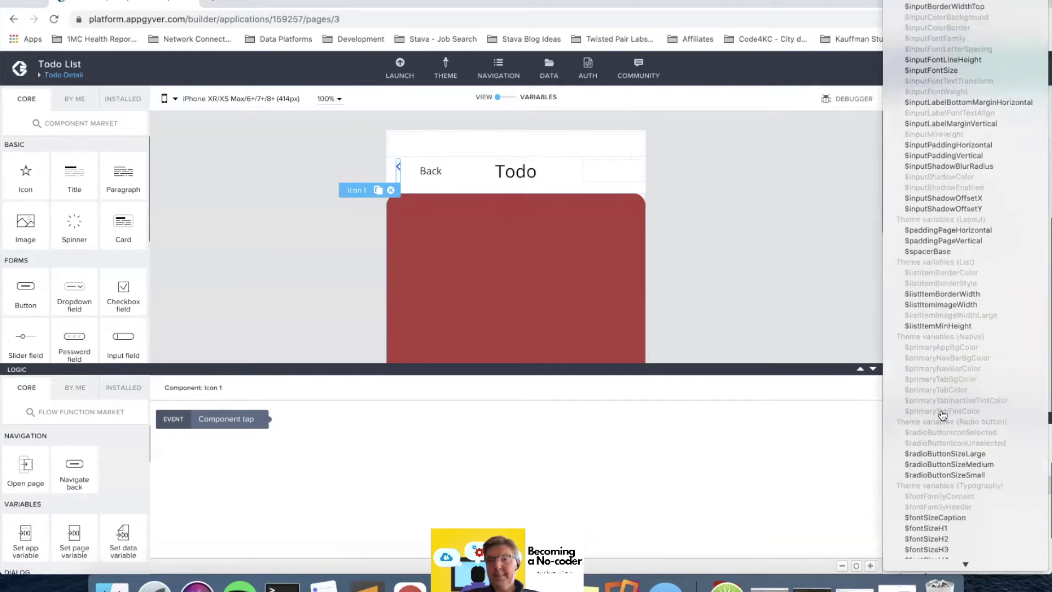
scroll(942, 414, down, 5)
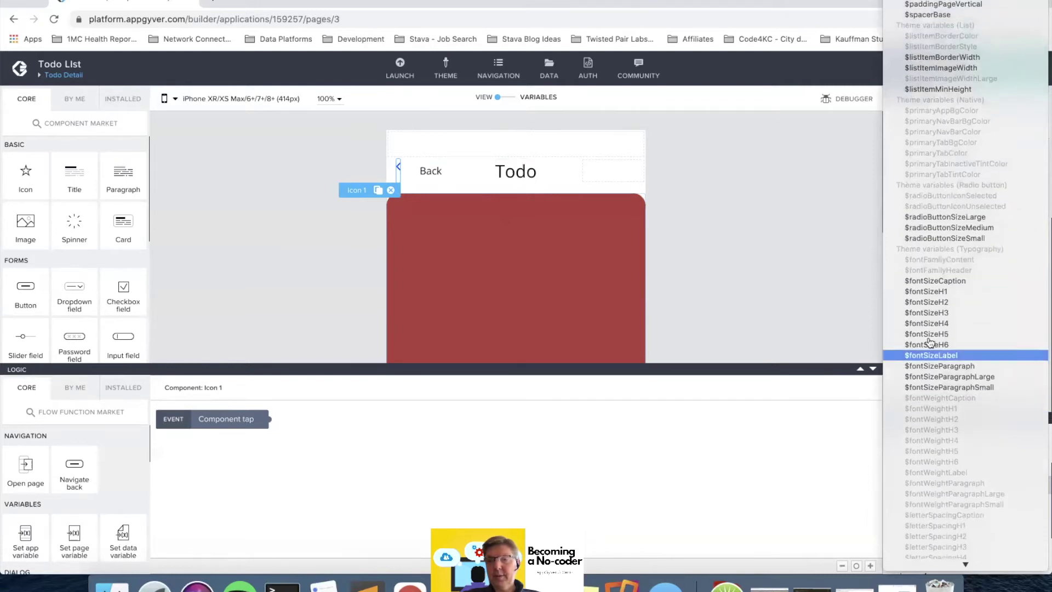
click(937, 302)
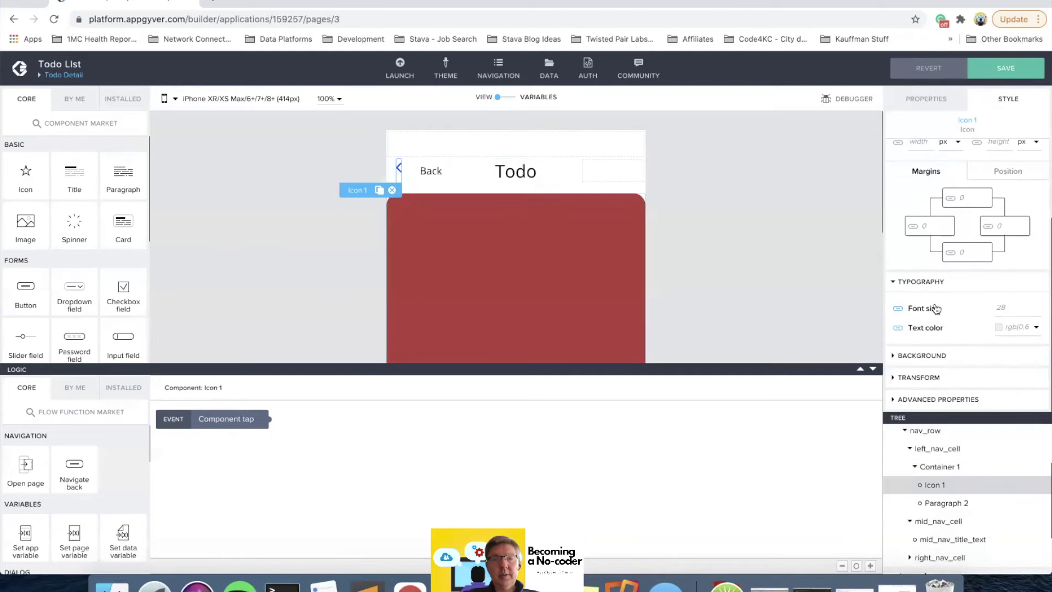
Bind Icon 1's font size to the theme variable $fontSizeH1 and its text color to $colorFontInformative.
click(901, 314)
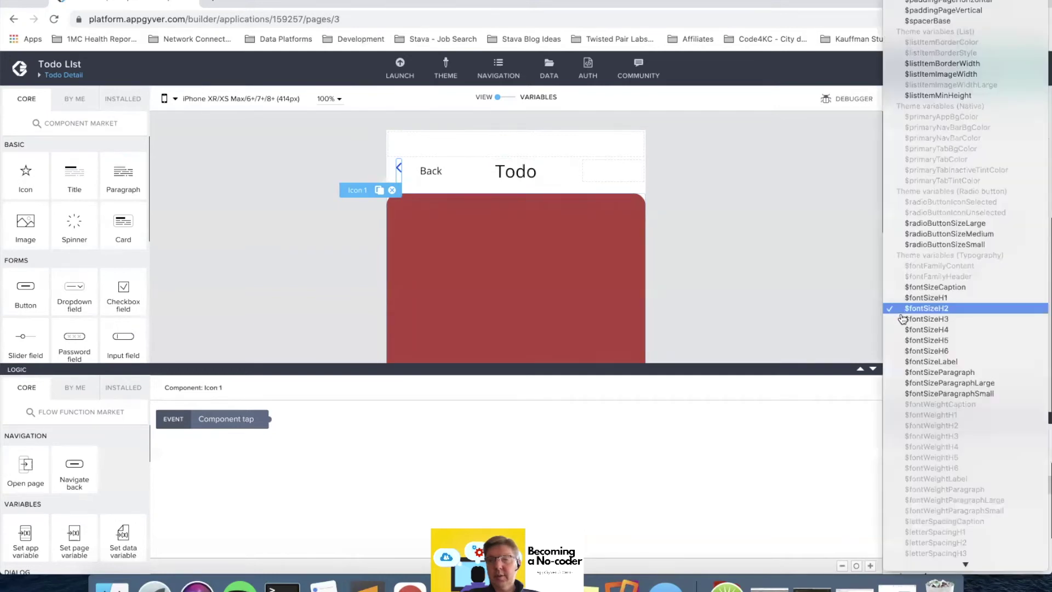
click(930, 299)
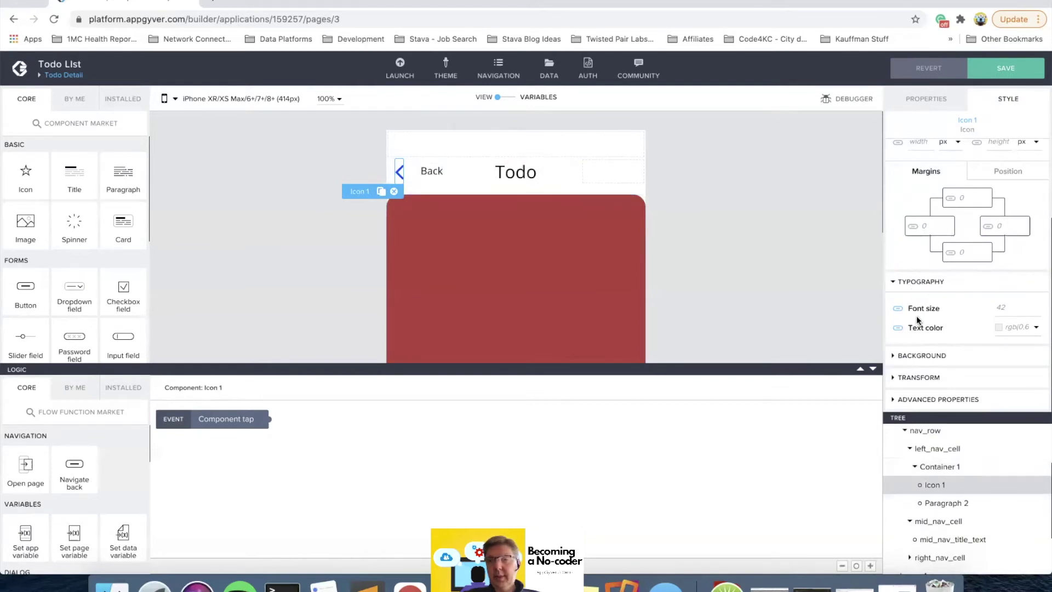
click(898, 327)
scroll(930, 384, down, 10)
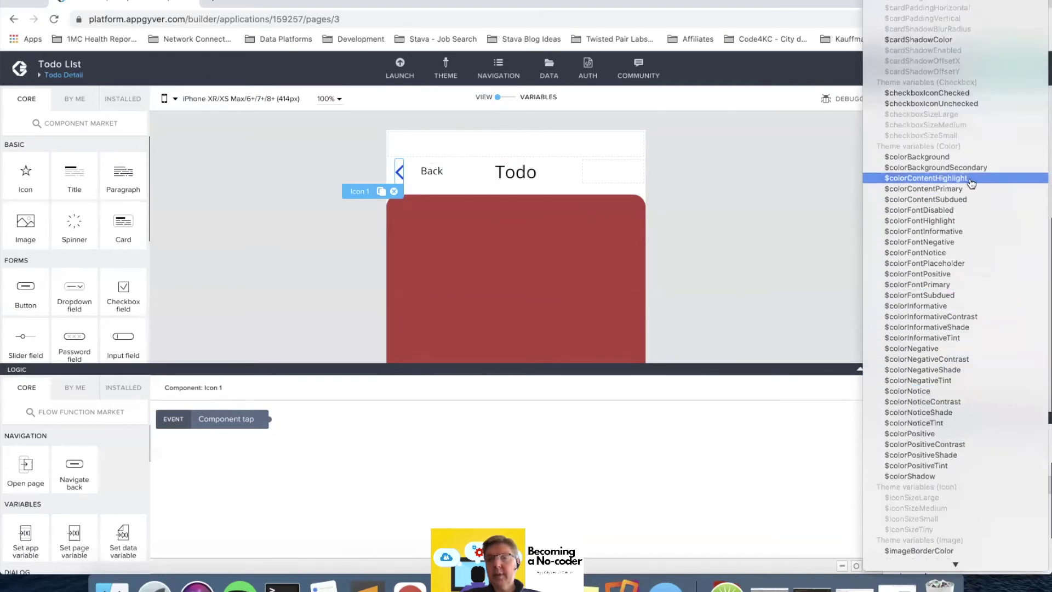
click(961, 232)
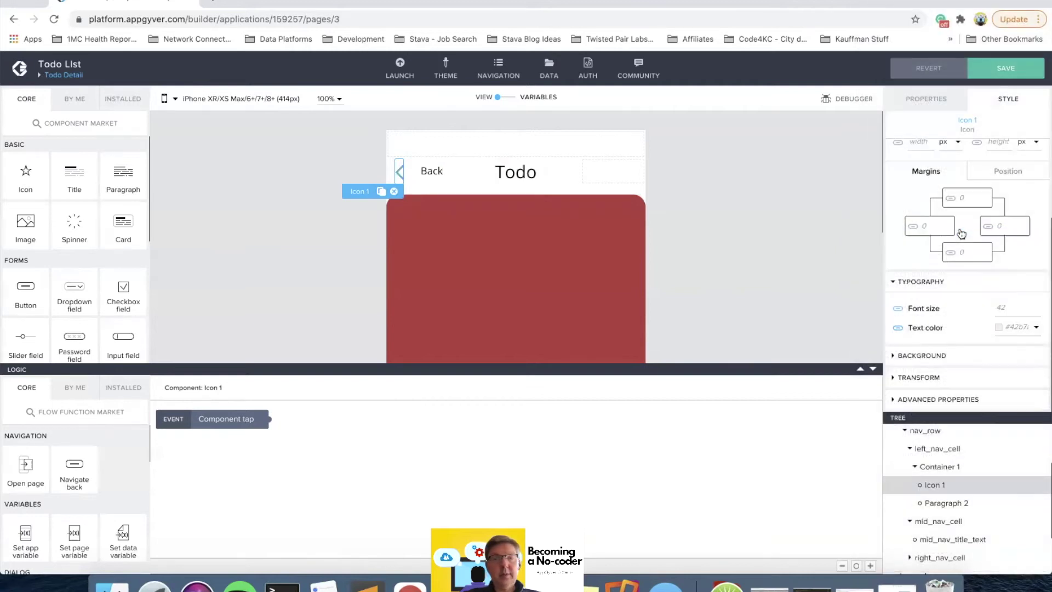
Set the top margin of the Back paragraph to a custom value of 0.
click(433, 171)
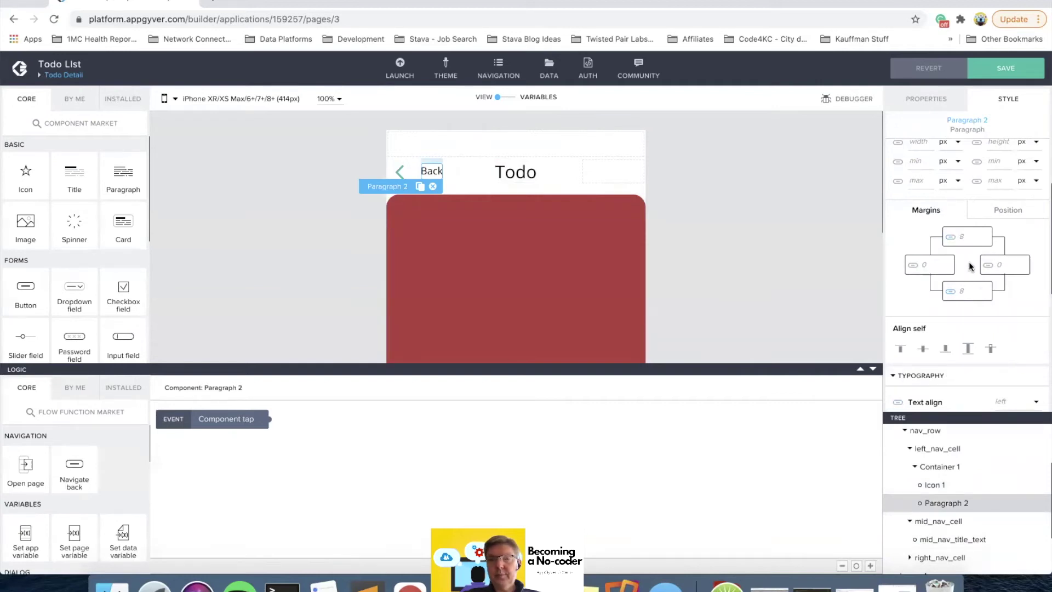
scroll(971, 285, down, 1)
scroll(971, 285, down, 1)
scroll(969, 288, up, 5)
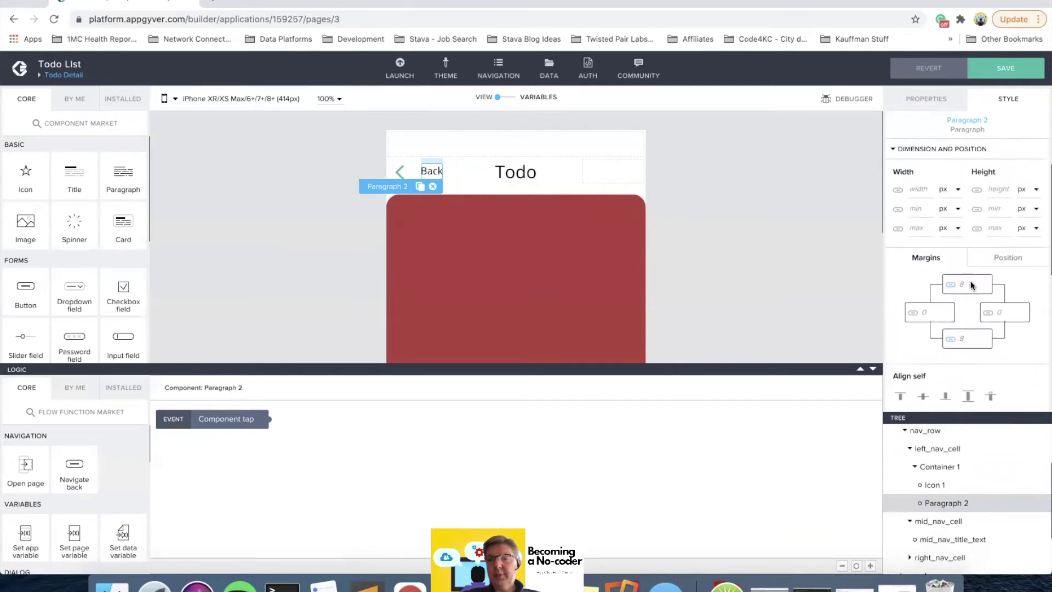
click(953, 297)
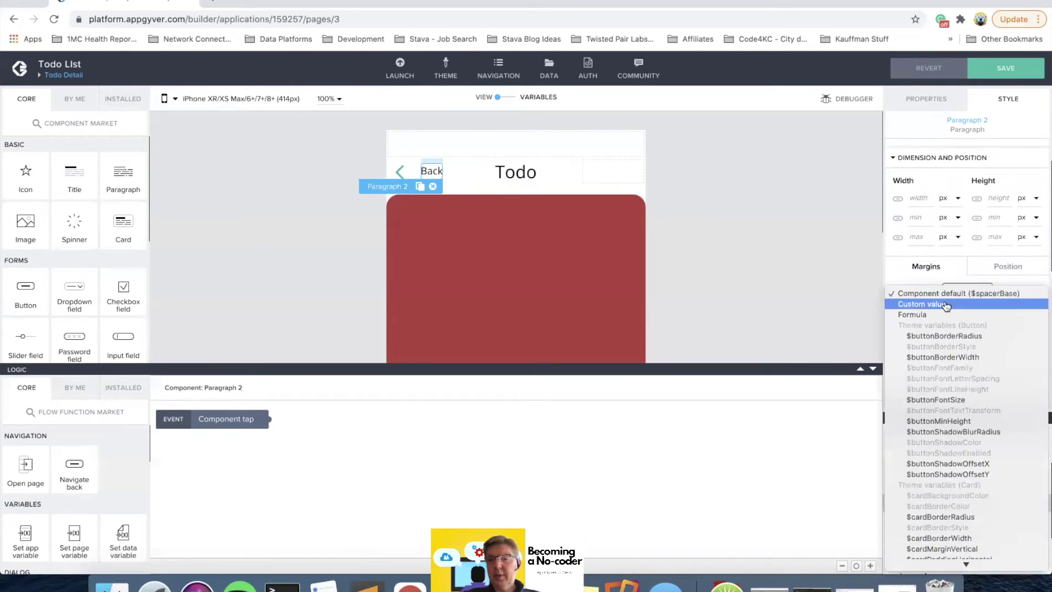
click(948, 305)
click(969, 294)
key(BackSpace)
text(0)
Switch the Back paragraph's bottom margin to a custom value and lower it to -11.
click(951, 347)
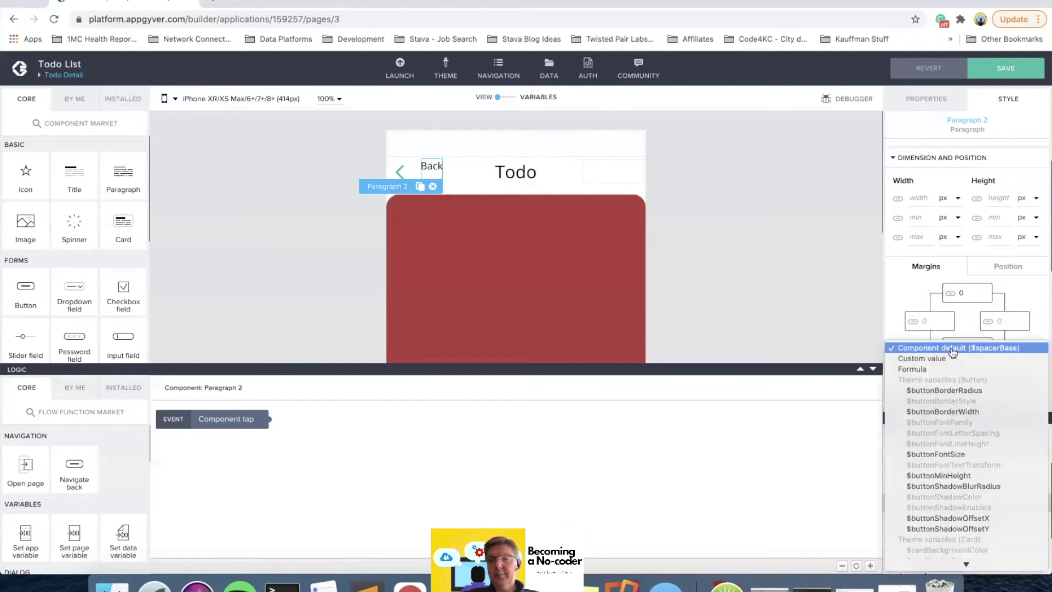
click(948, 358)
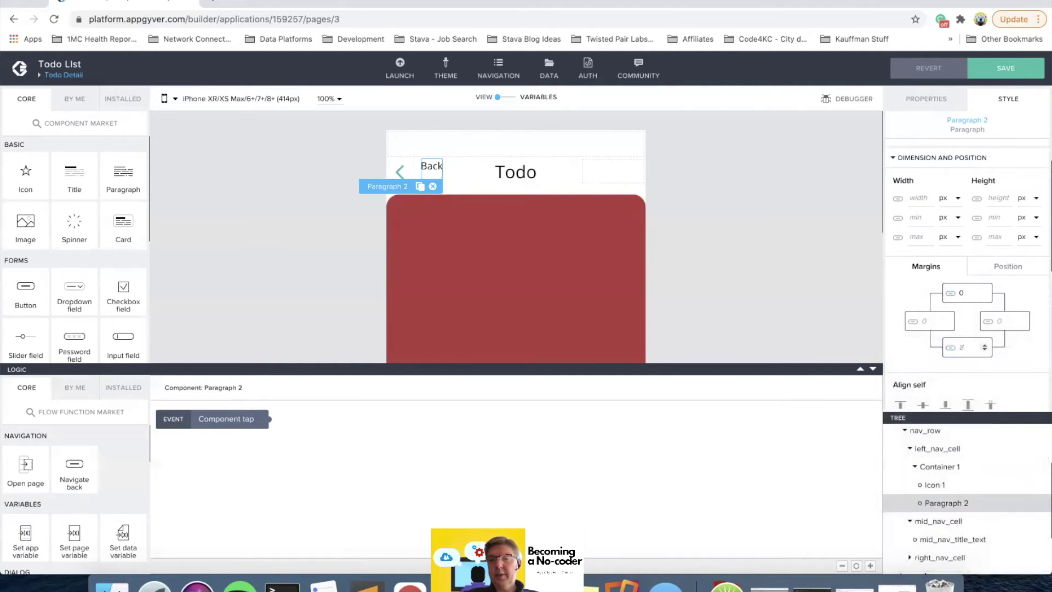
key(BackSpace)
text(0)
text(-)
key(BackSpace)
key(Down)
key(Down)
key(Down)
key(Down)
key(Down)
key(Down)
key(Down)
key(Down)
key(Down)
key(Down)
key(Down)
Align the Back paragraph vertically to the middle of its container.
scroll(942, 384, down, 1)
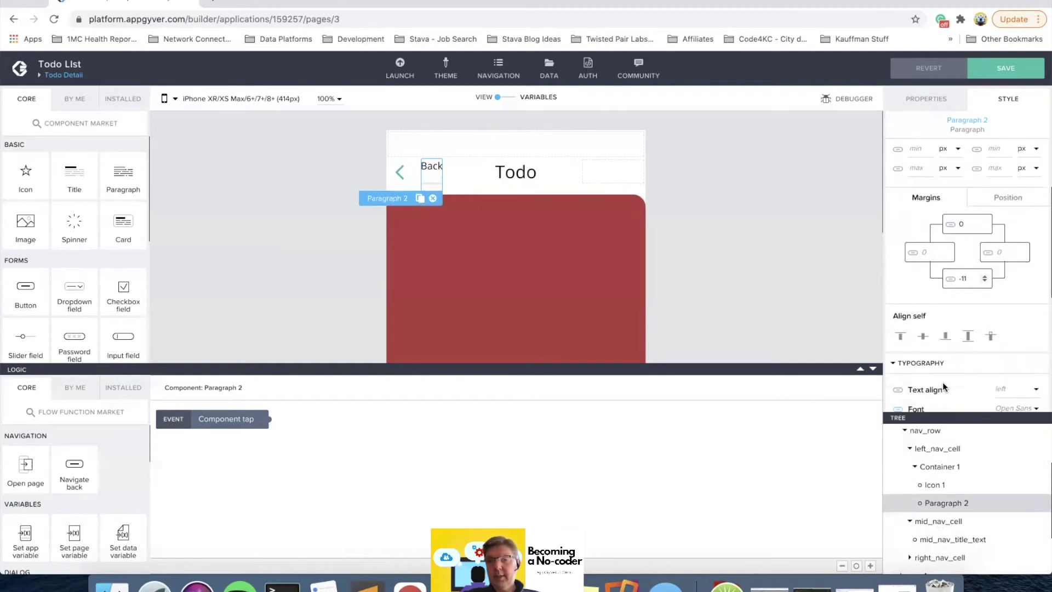
click(924, 335)
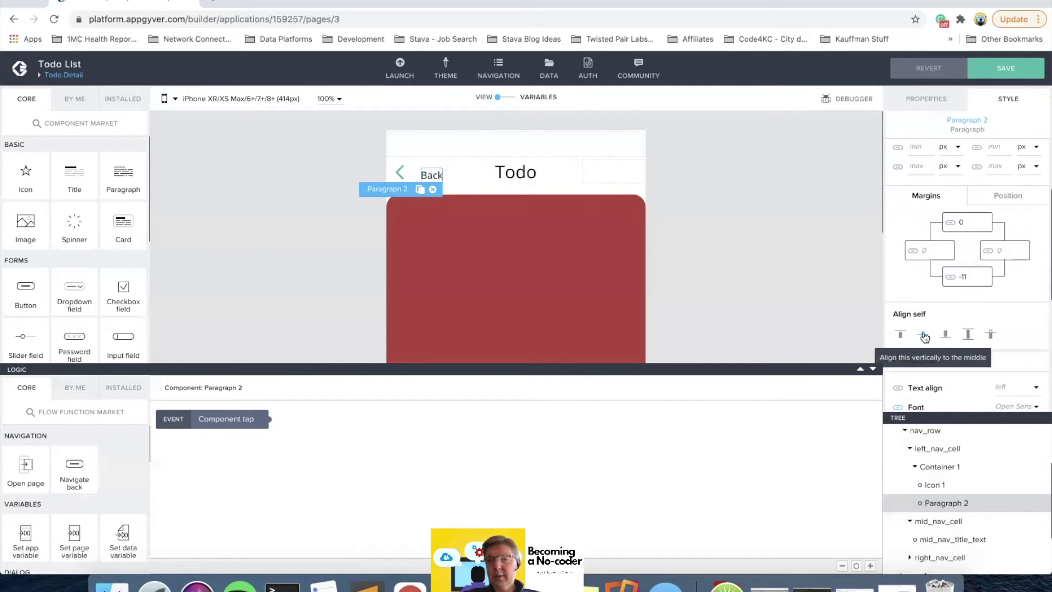
scroll(1003, 313, down, 4)
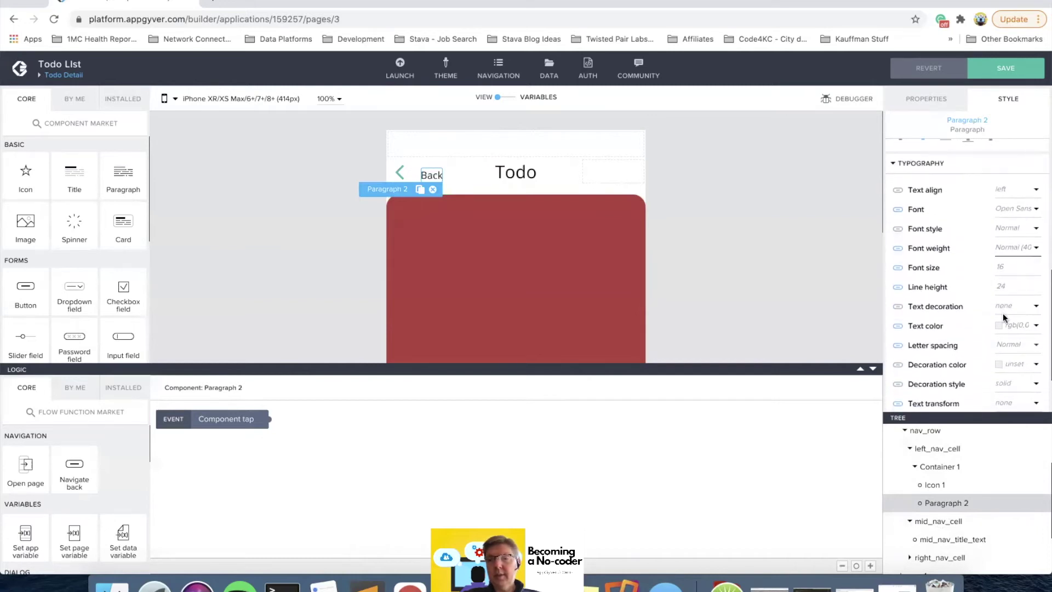
click(1008, 192)
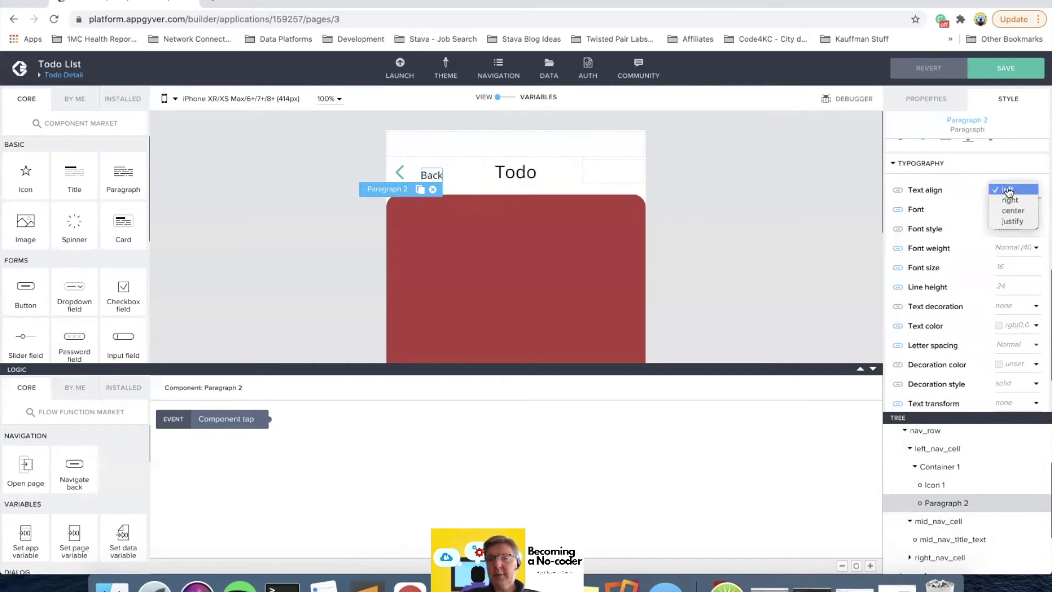
click(984, 192)
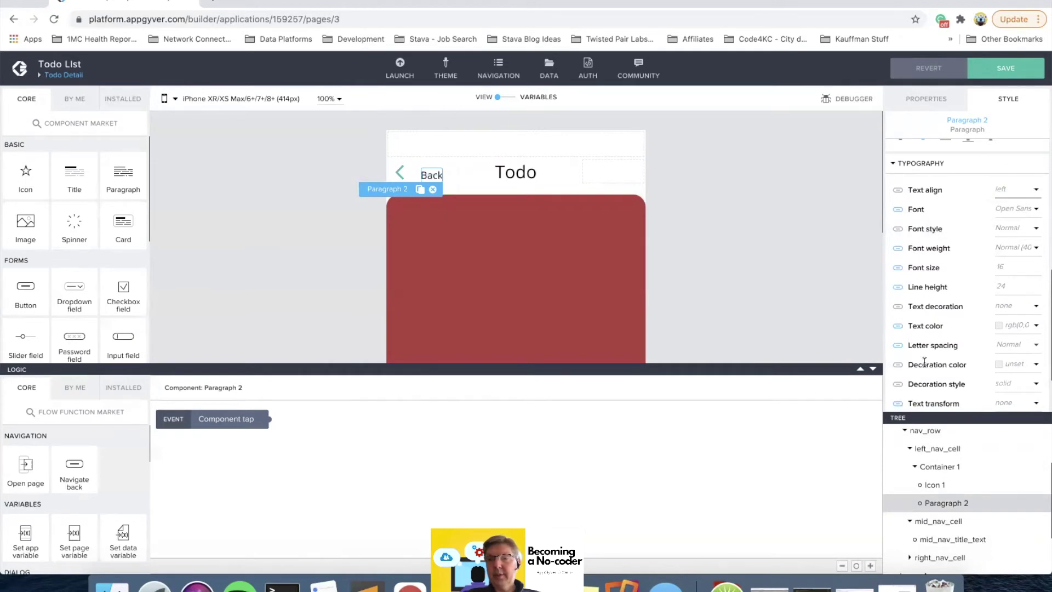
Bind the Back paragraph's font size to the theme variable $fontSizeH2.
click(897, 267)
scroll(938, 403, down, 5)
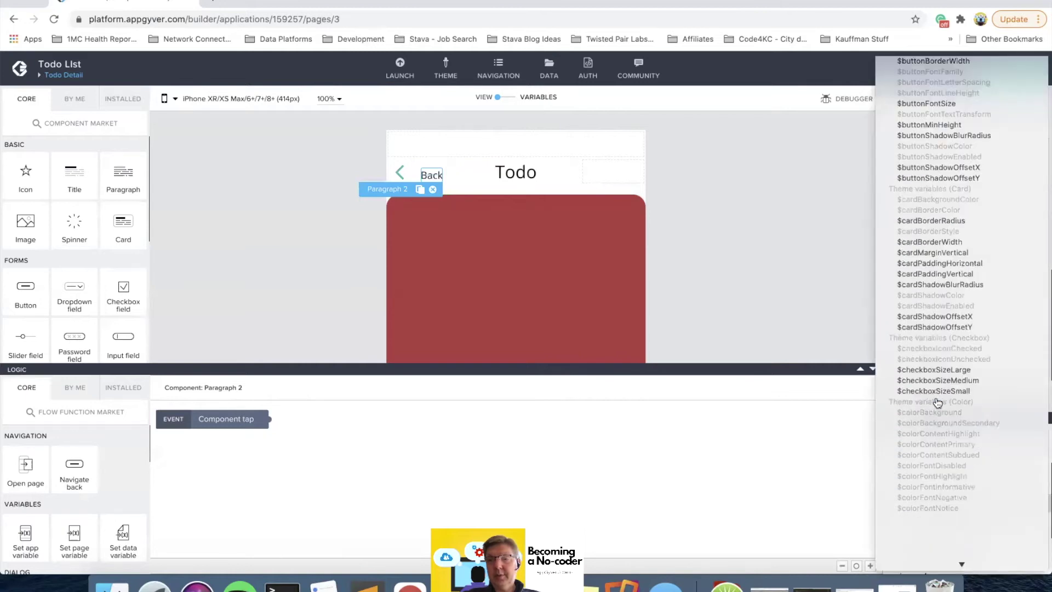
scroll(937, 403, down, 10)
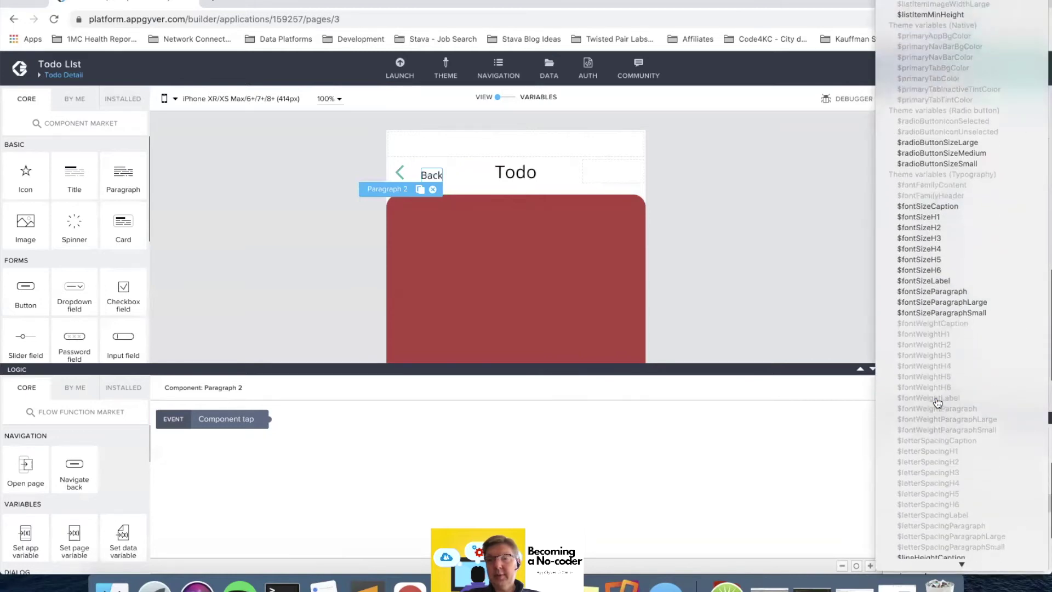
click(933, 233)
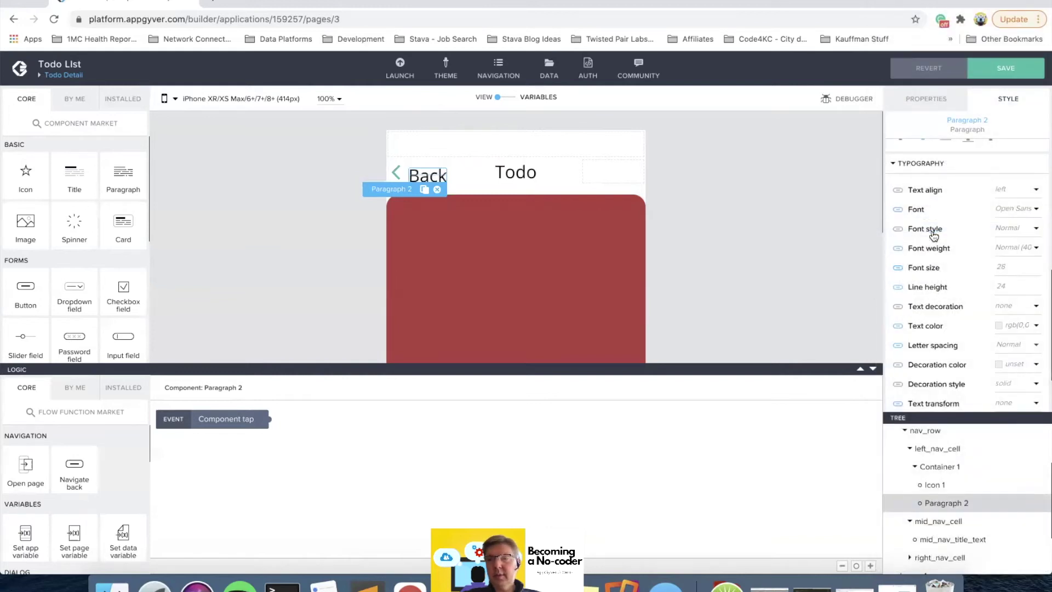
Bind the Back paragraph's text color to the theme variable $colorContentSubdued.
click(896, 327)
scroll(962, 387, down, 10)
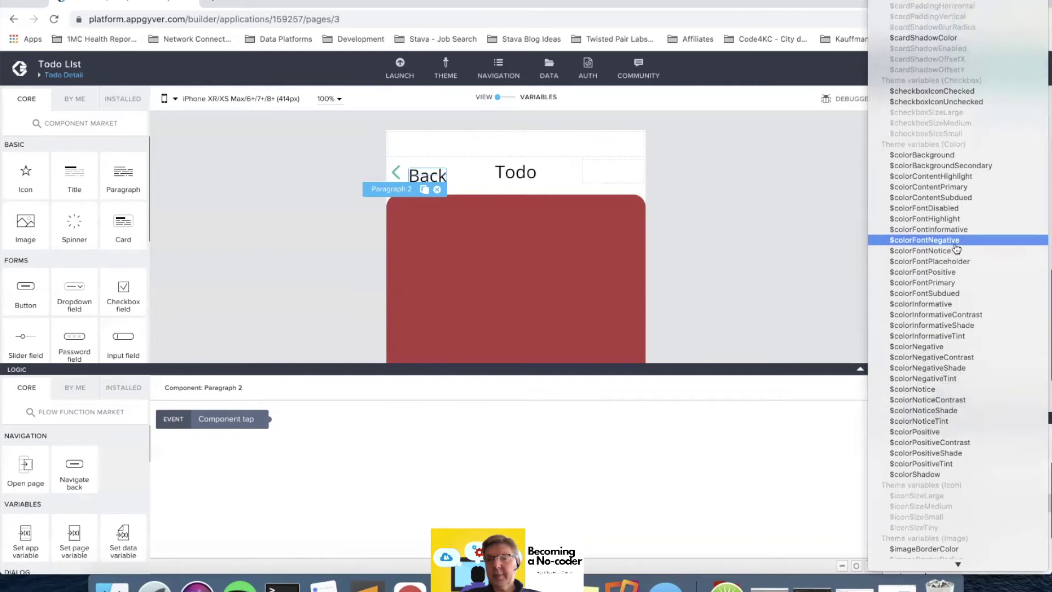
click(957, 208)
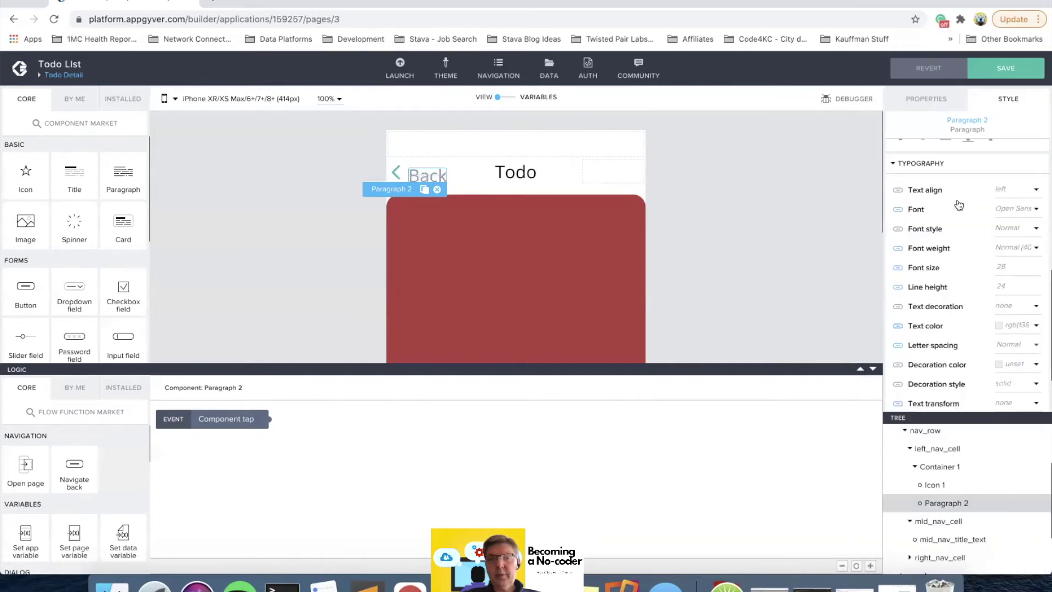
click(717, 199)
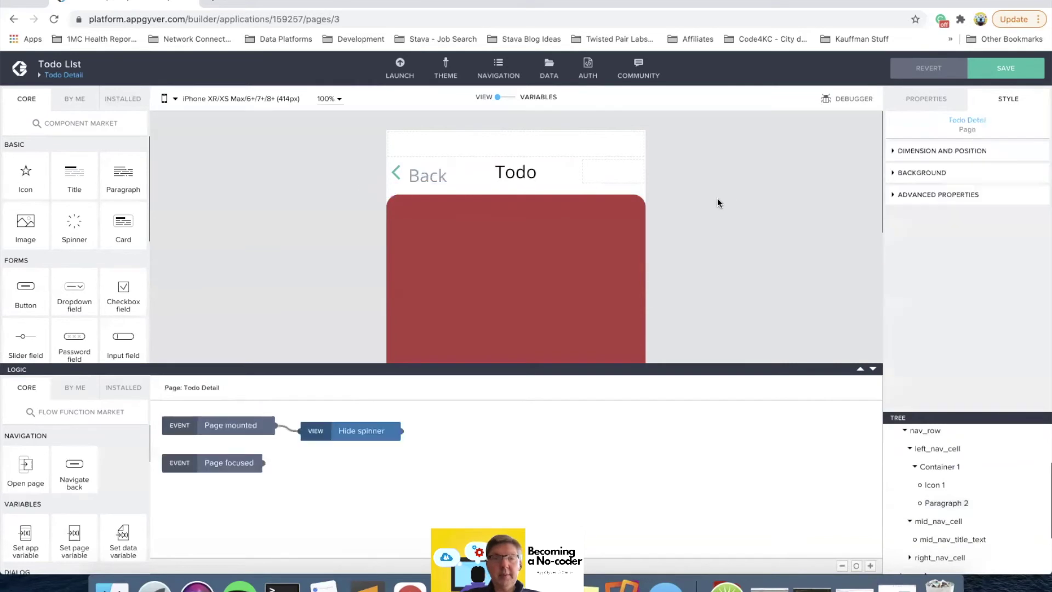
click(984, 76)
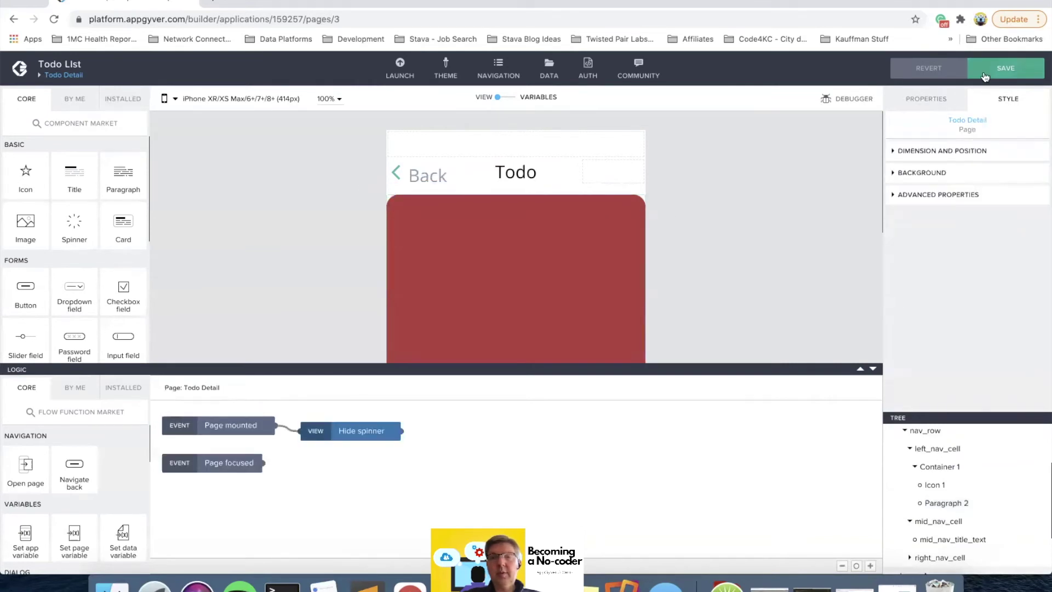
Change the Back paragraph's font size to the theme variable $fontSizeH3 and save the app.
click(424, 172)
scroll(960, 267, down, 3)
scroll(960, 267, down, 5)
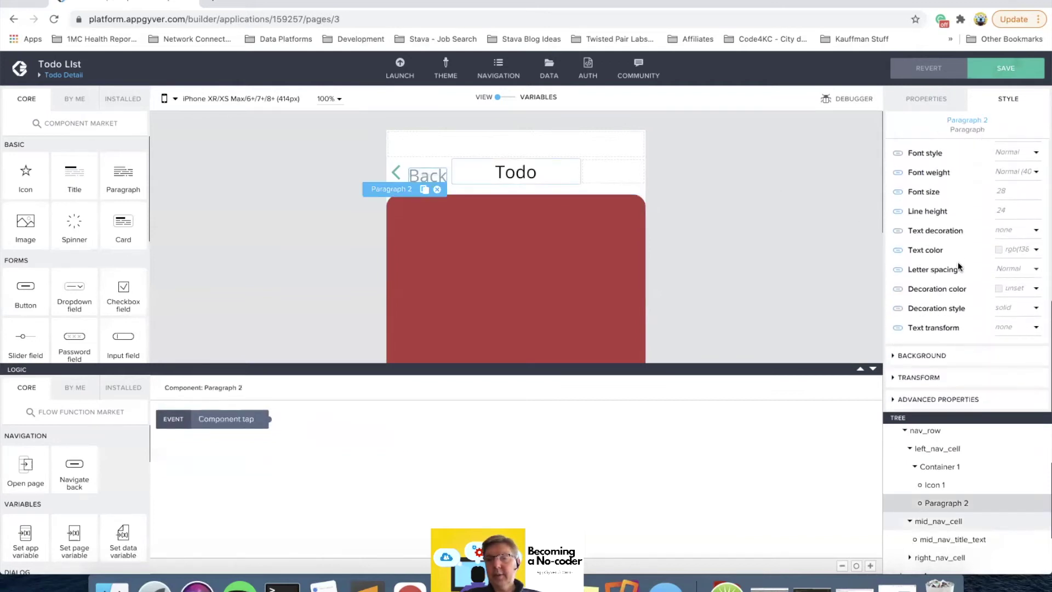
click(898, 192)
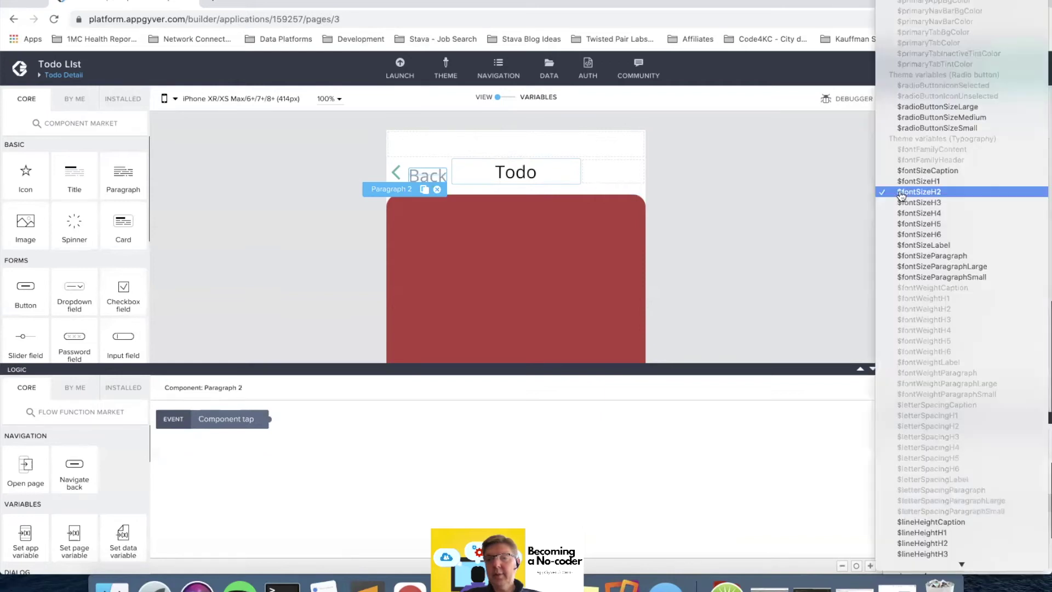
click(909, 202)
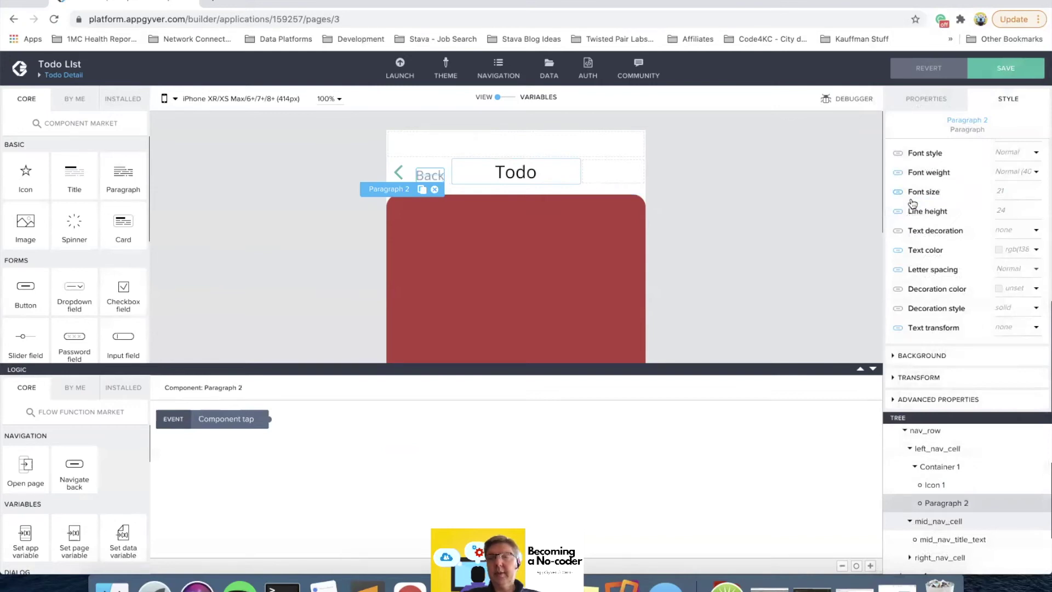
click(998, 72)
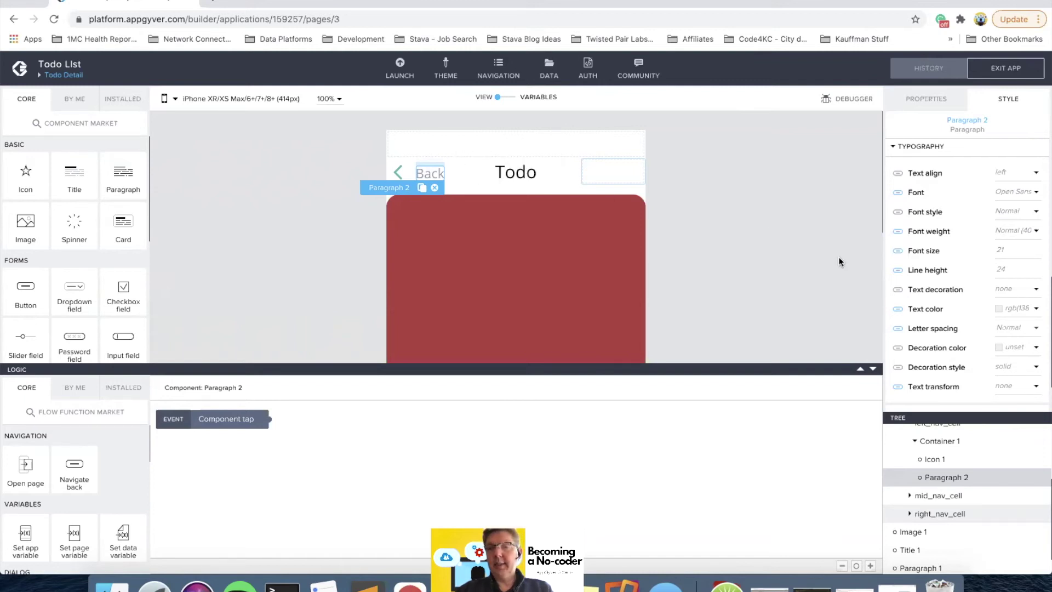
Review which theme variables the Back paragraph's font size and text color use, and check its margins.
click(897, 251)
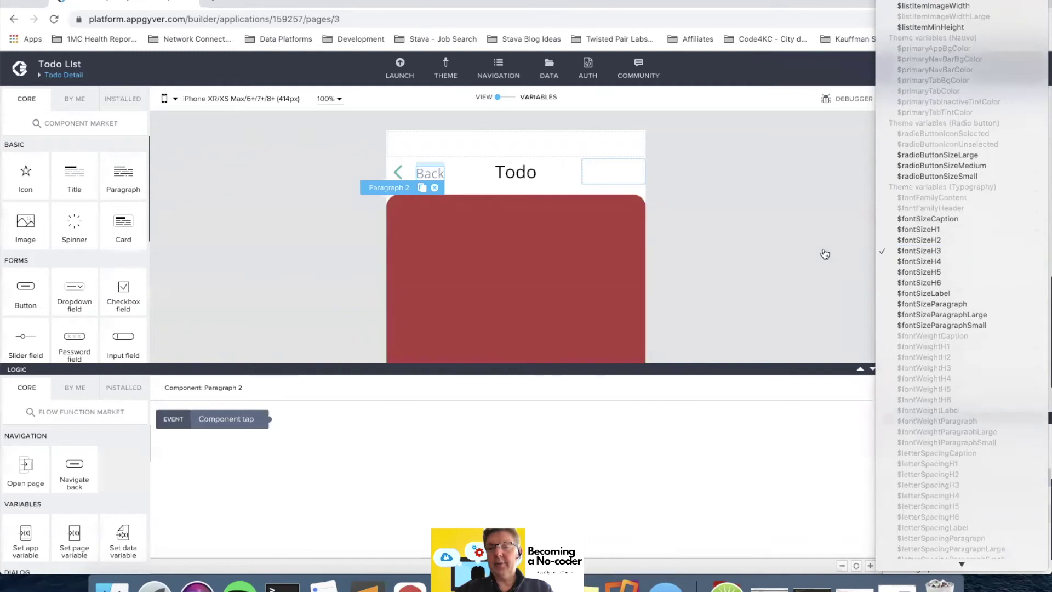
click(845, 256)
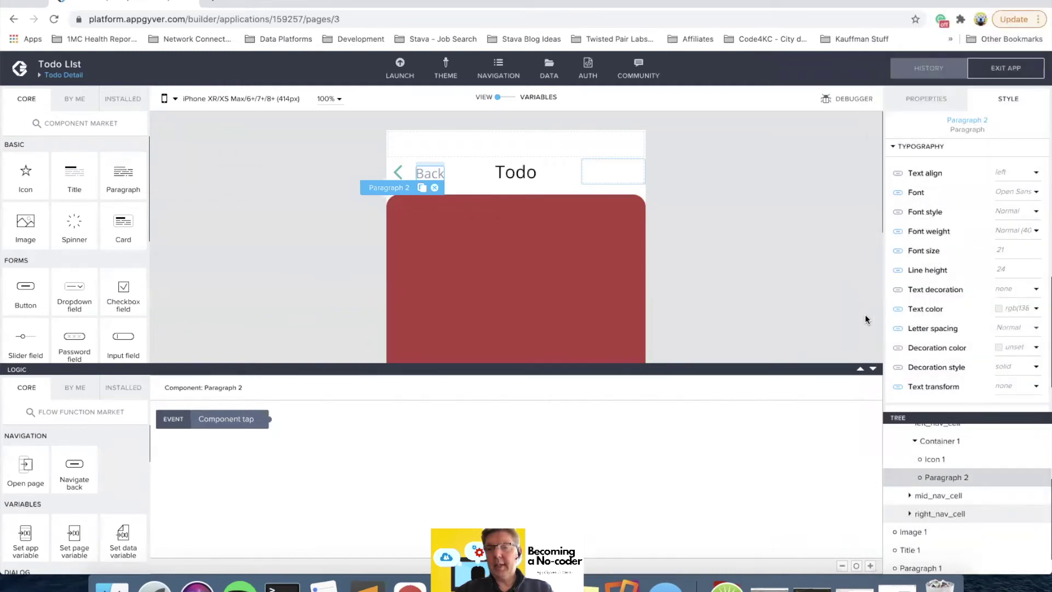
click(899, 310)
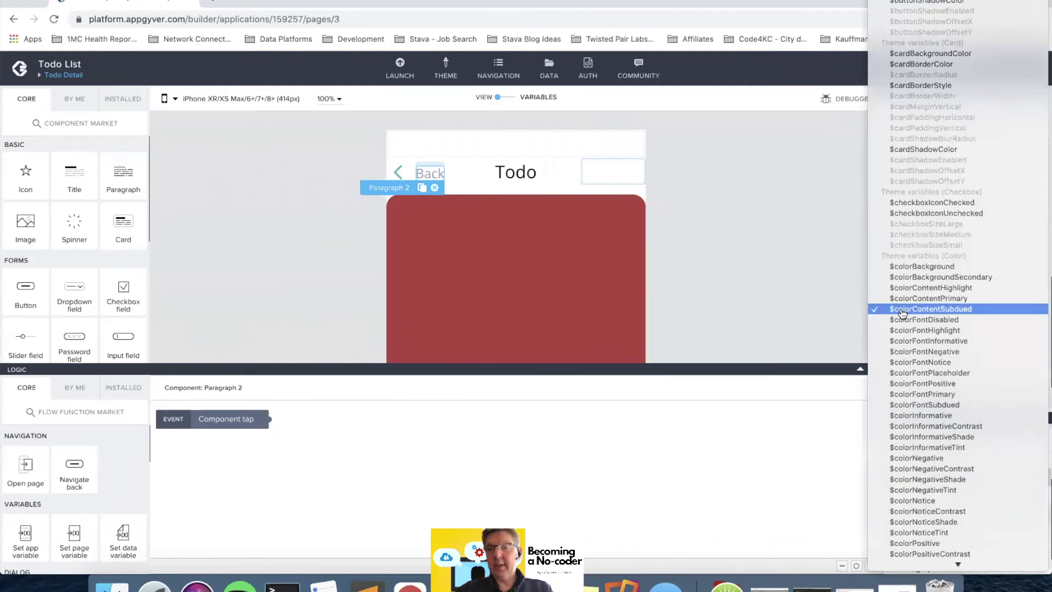
click(787, 287)
scroll(936, 255, up, 5)
scroll(937, 254, up, 1)
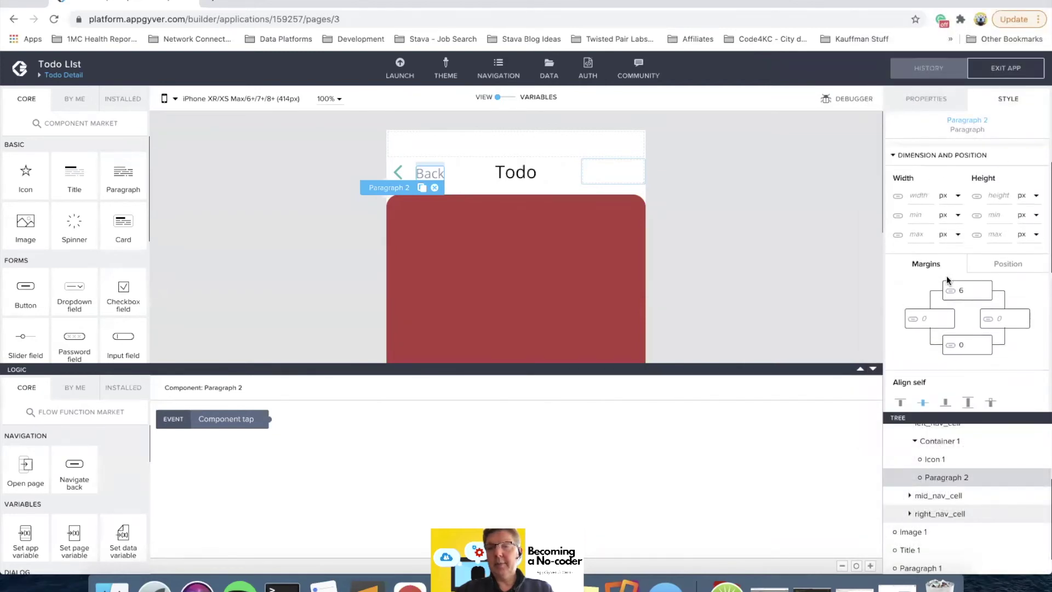
Select Container 1 in left_nav_cell to inspect its tap logic and layout settings.
click(793, 231)
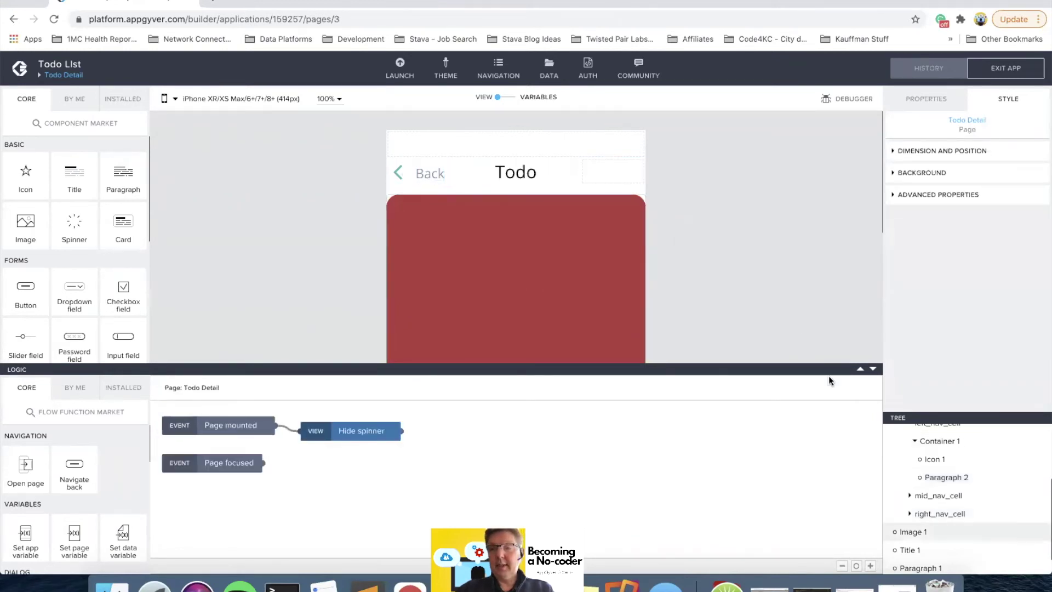
scroll(897, 442, up, 2)
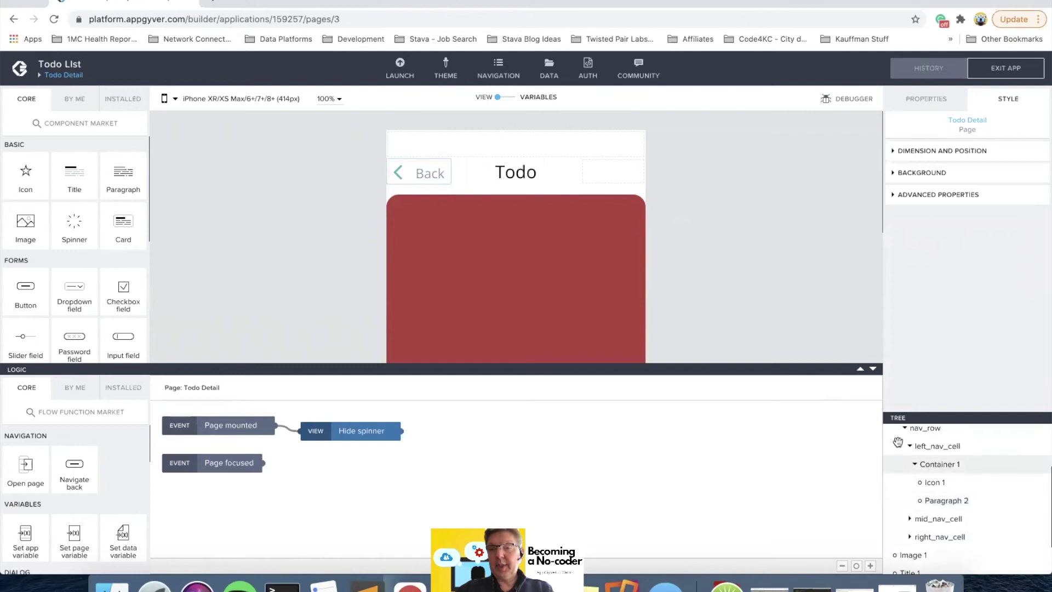
click(933, 464)
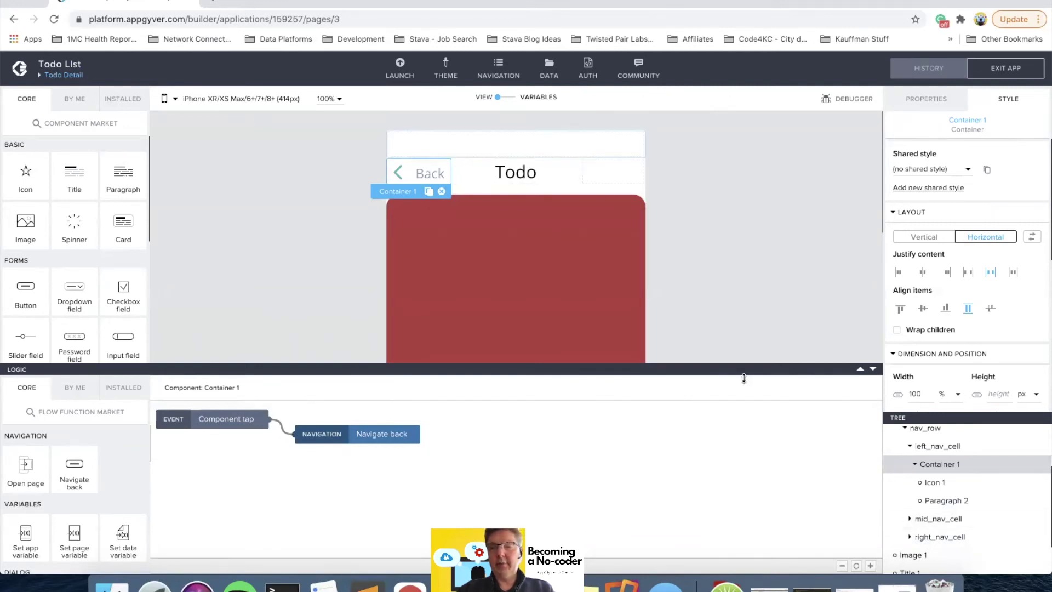
Copy the complete header_container of the Todo Detail page to the clipboard.
scroll(965, 477, up, 3)
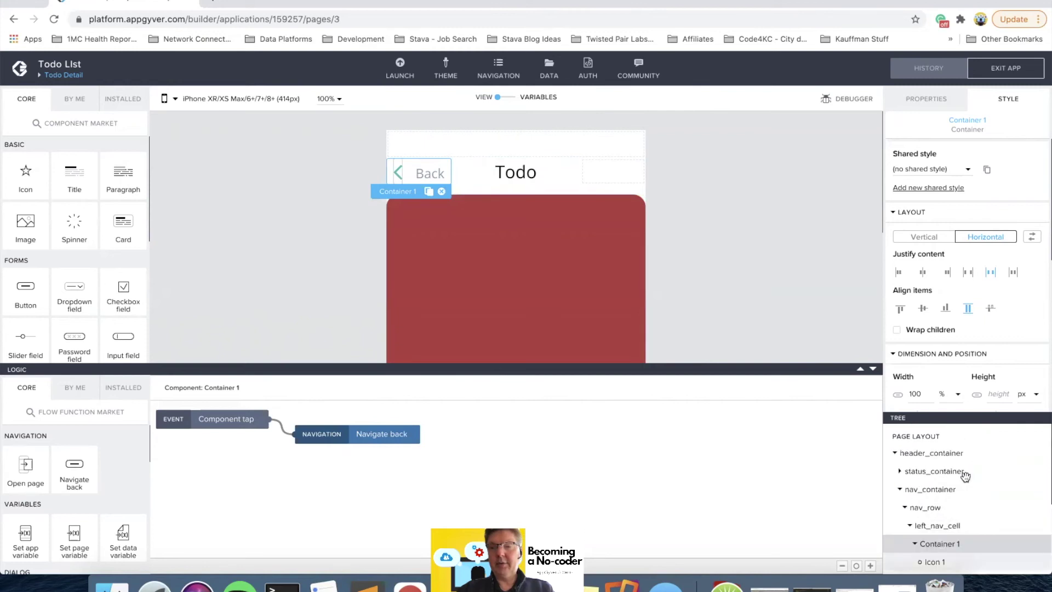
click(933, 452)
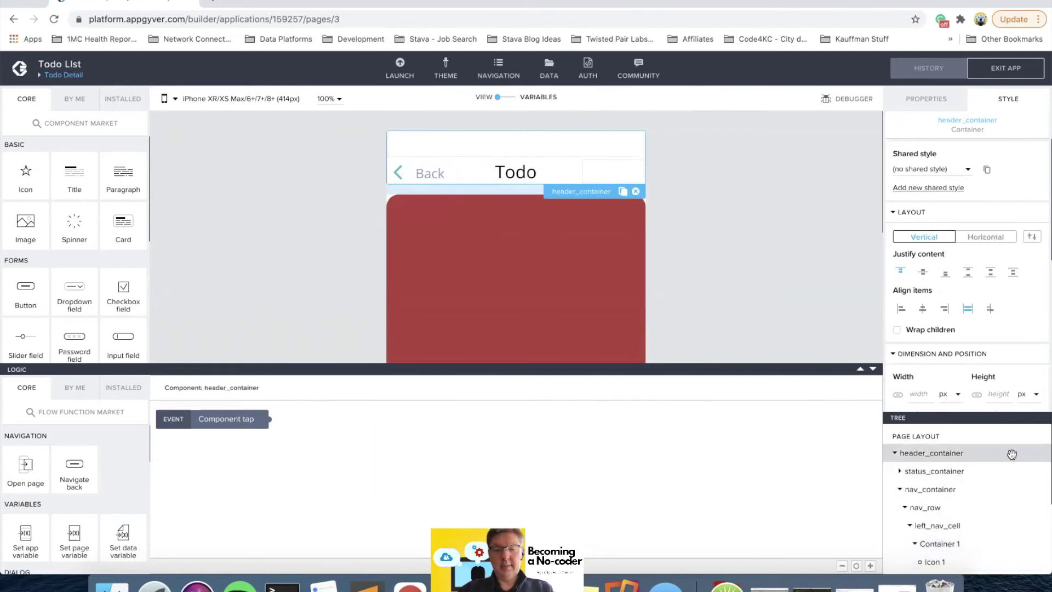
key(ctrl+c)
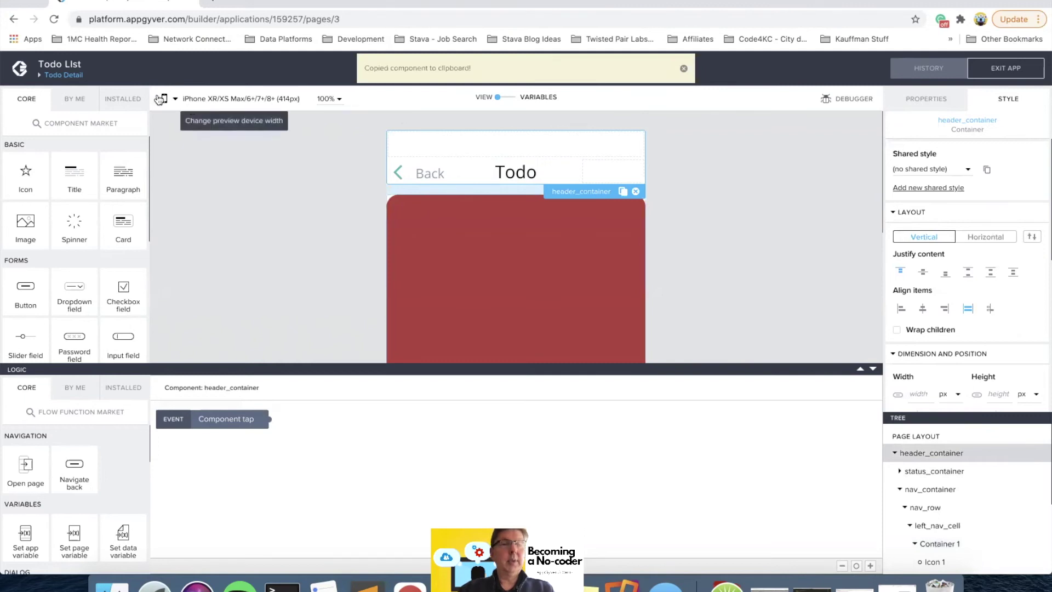
Open the New Todo page and inspect how the Close icon and text are nested inside its header_container.
click(73, 80)
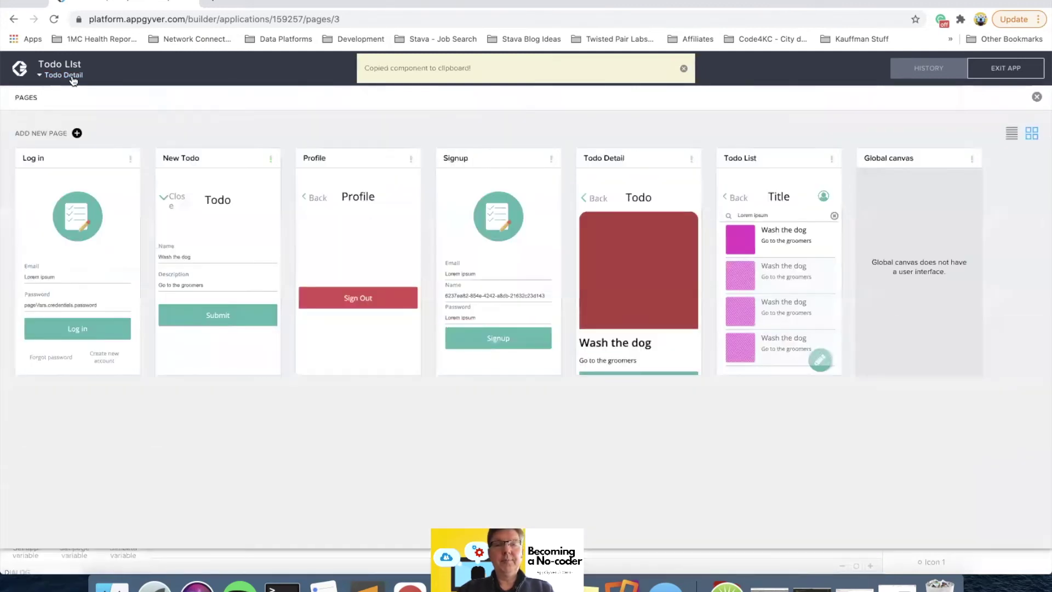
click(189, 188)
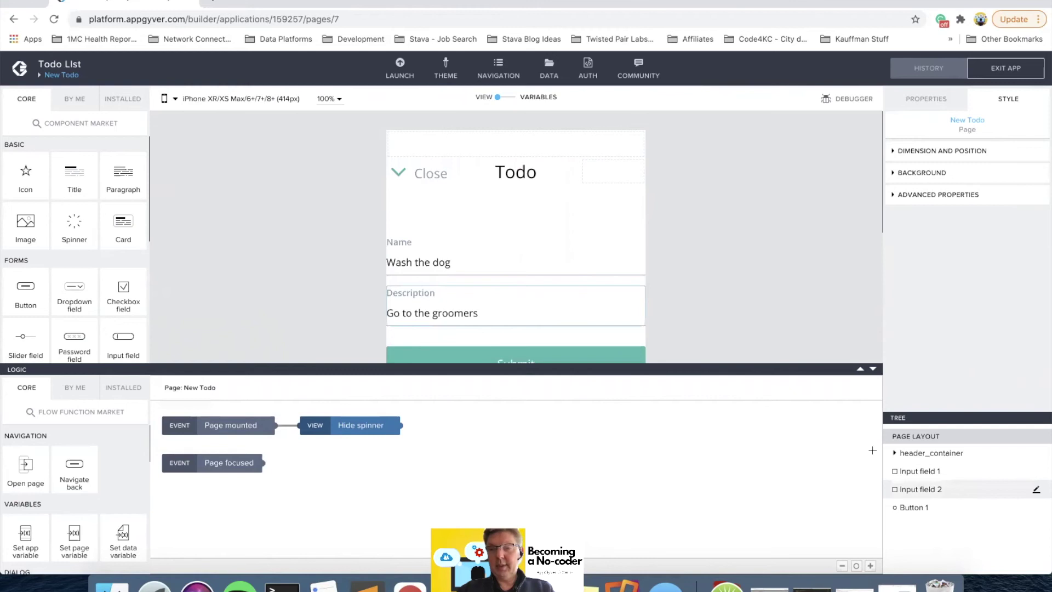
click(894, 453)
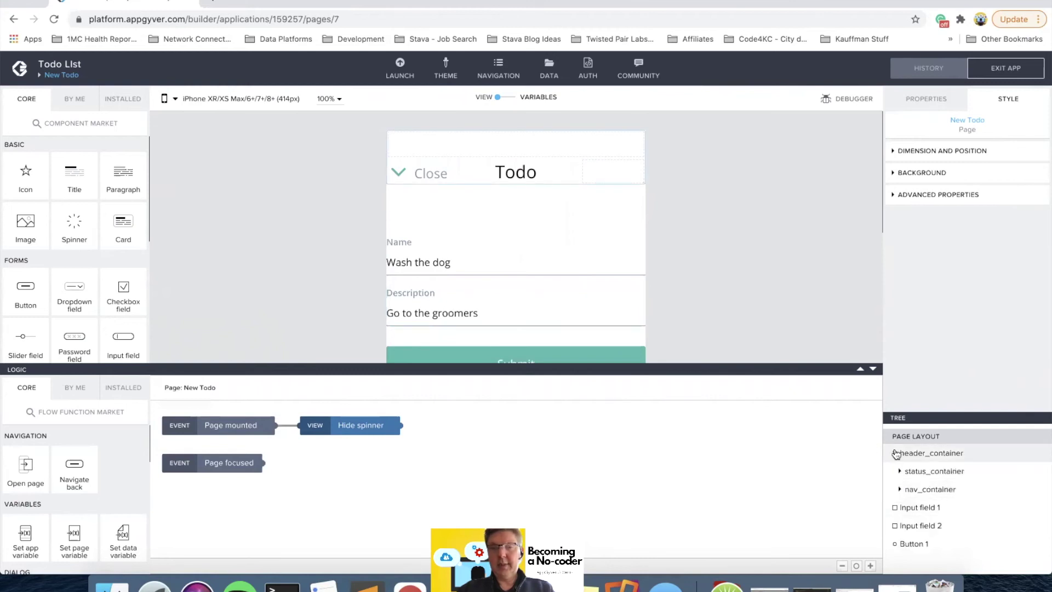
click(417, 163)
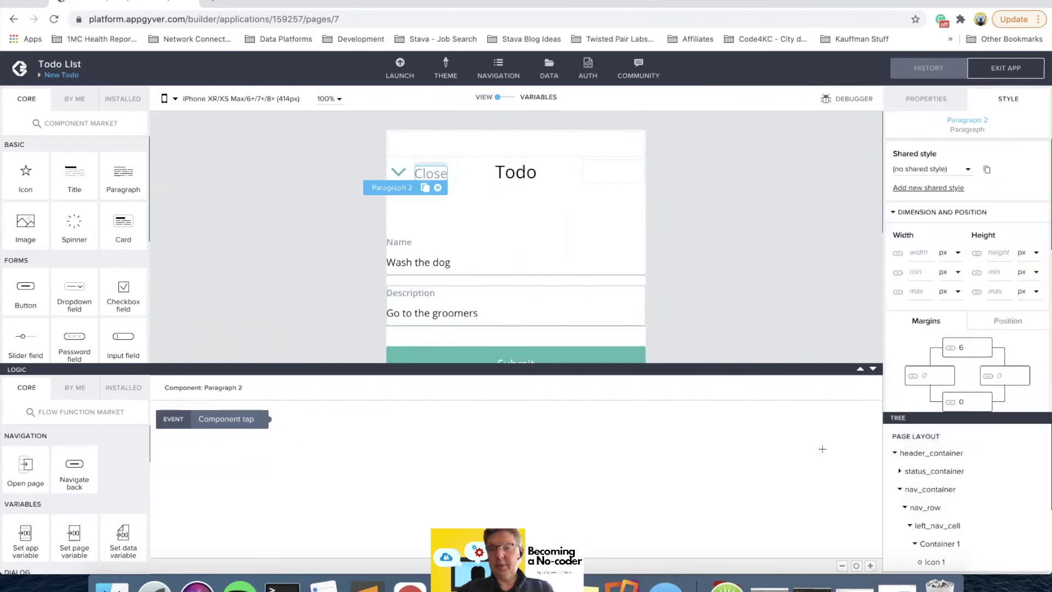
scroll(961, 493, down, 3)
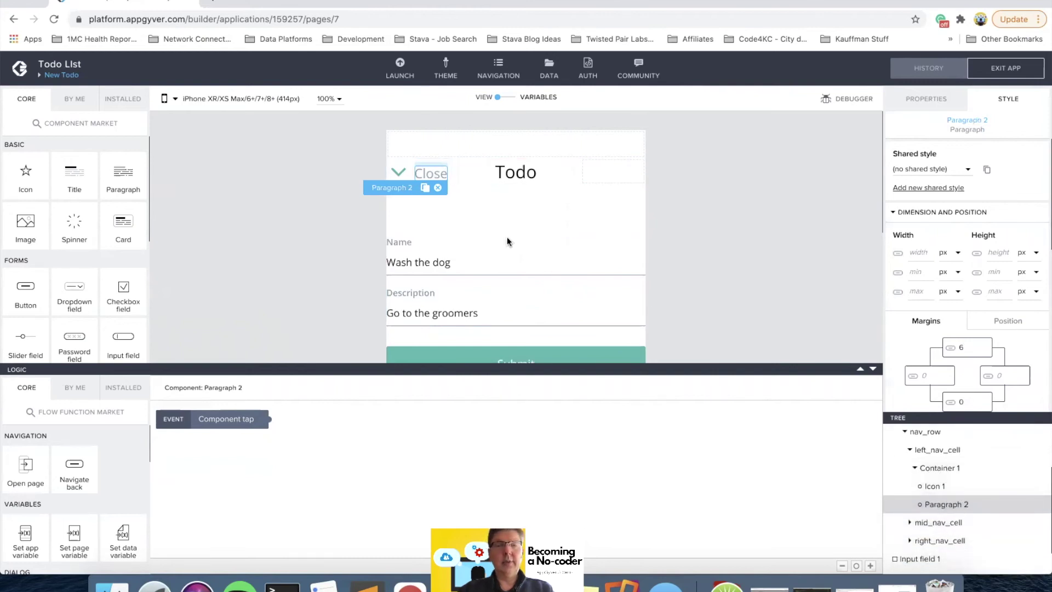
click(325, 203)
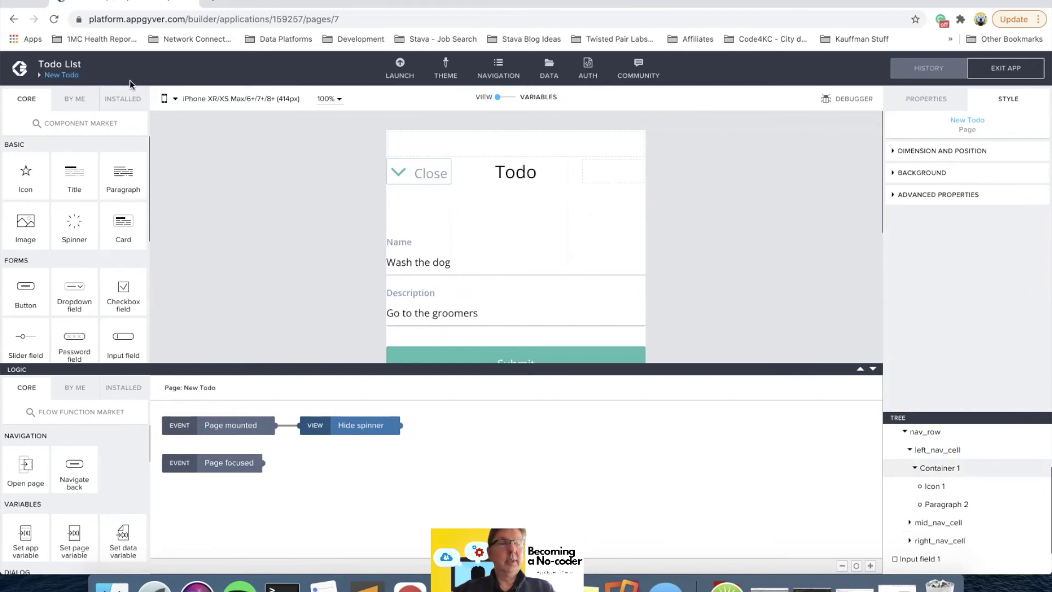
On the Todo List page, check the floating pencil button's Open page logic for its target page and modal setting.
click(64, 74)
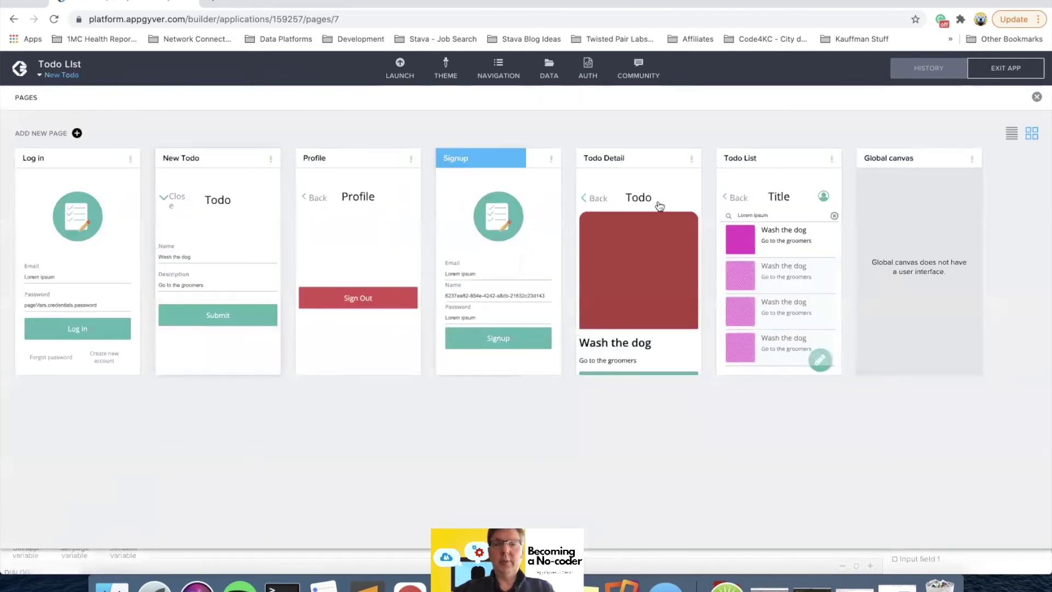
click(726, 207)
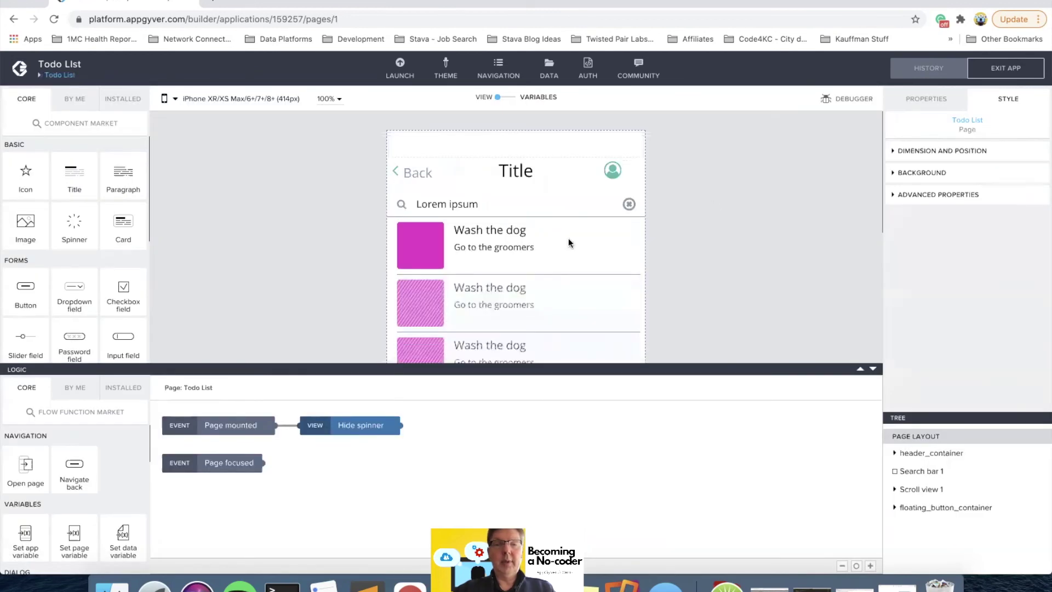
scroll(544, 255, down, 5)
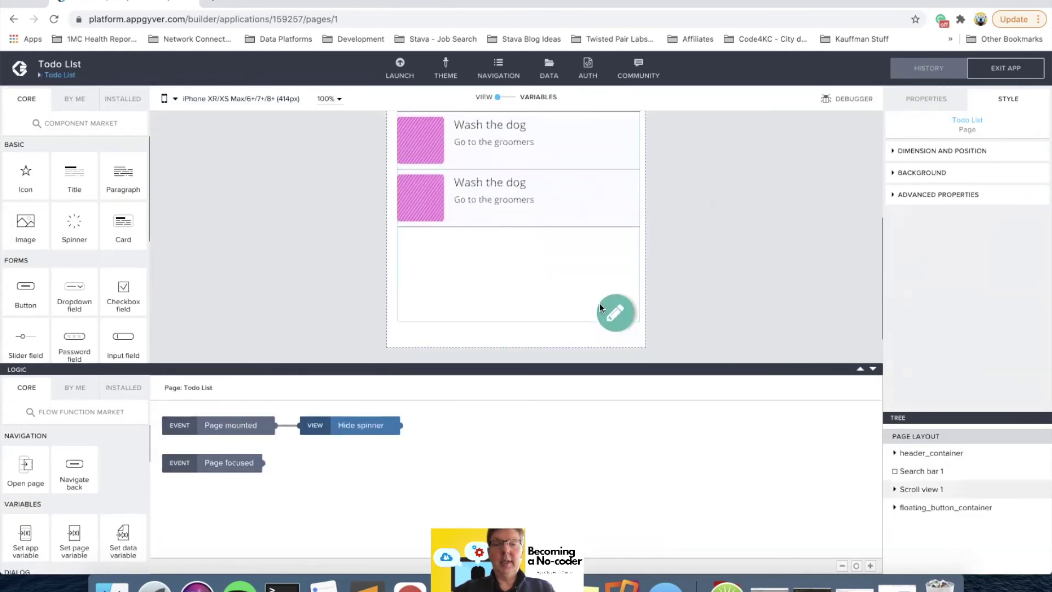
click(601, 304)
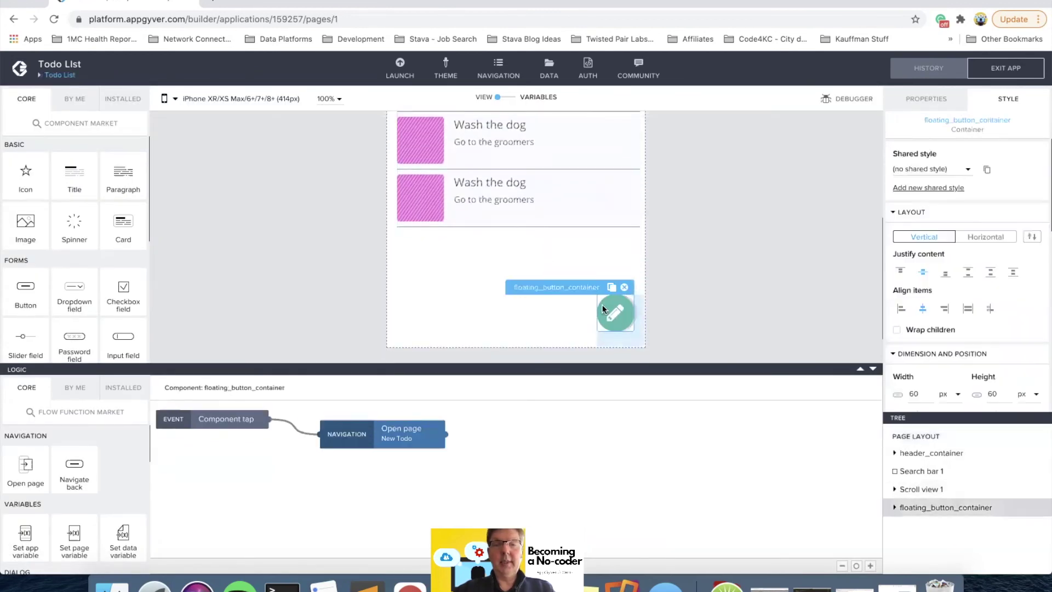
click(381, 437)
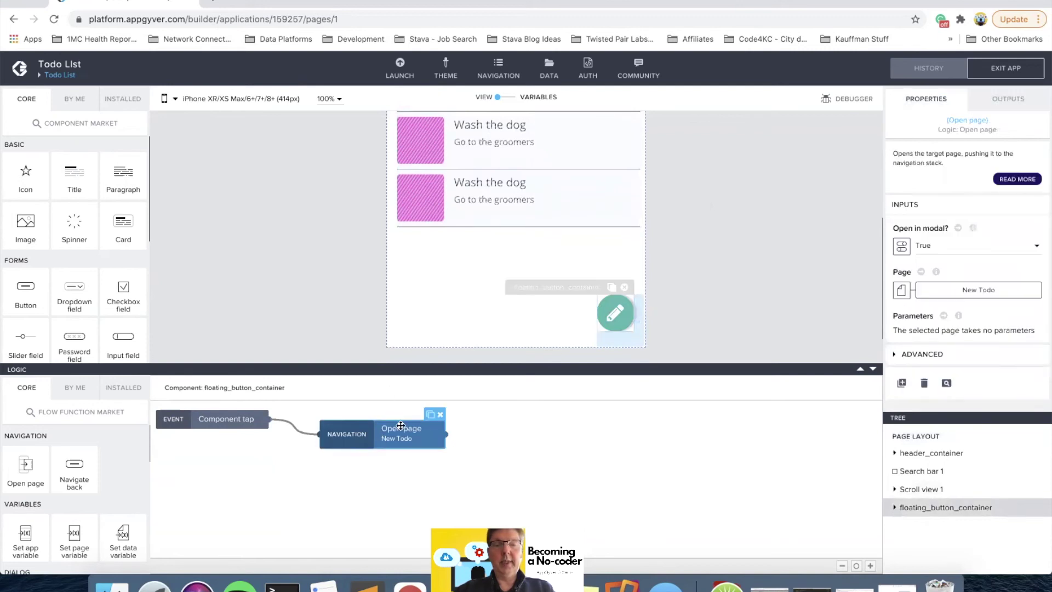
click(945, 250)
click(945, 249)
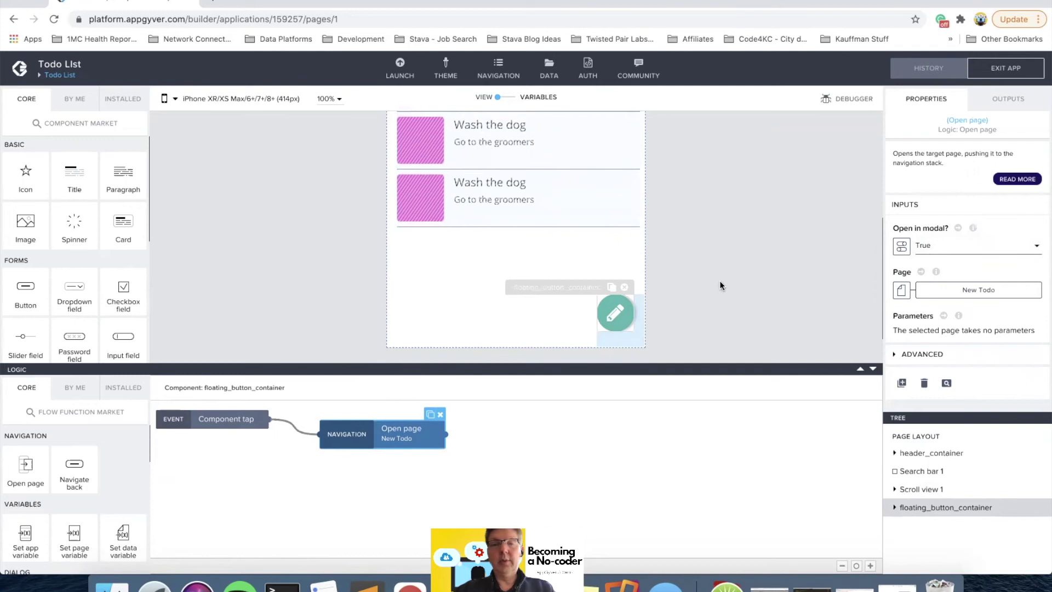
Return to the New Todo page and review the Navigate back logic on the header's Close container.
click(63, 75)
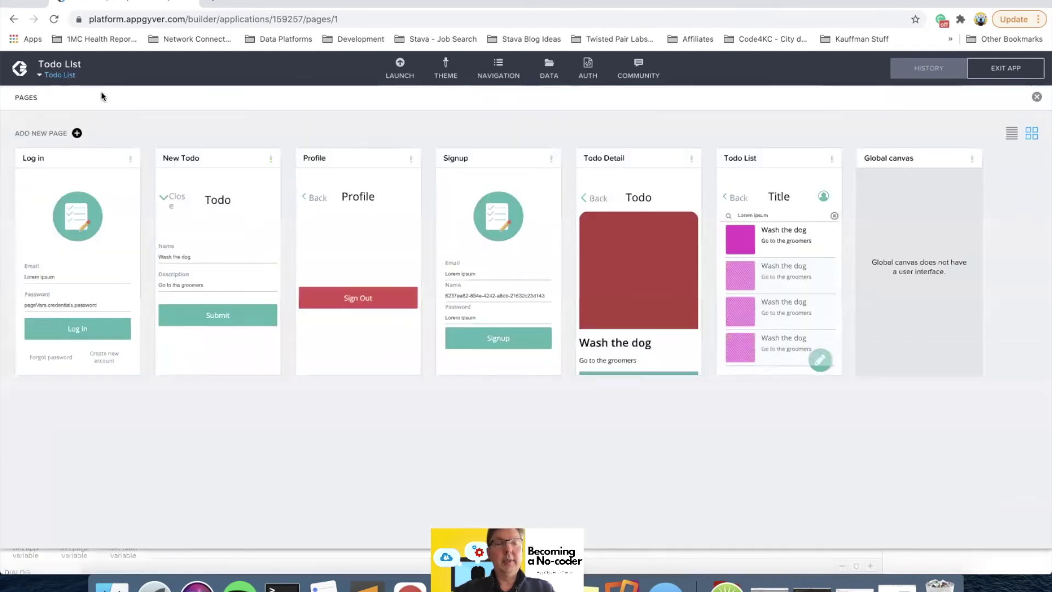
click(206, 174)
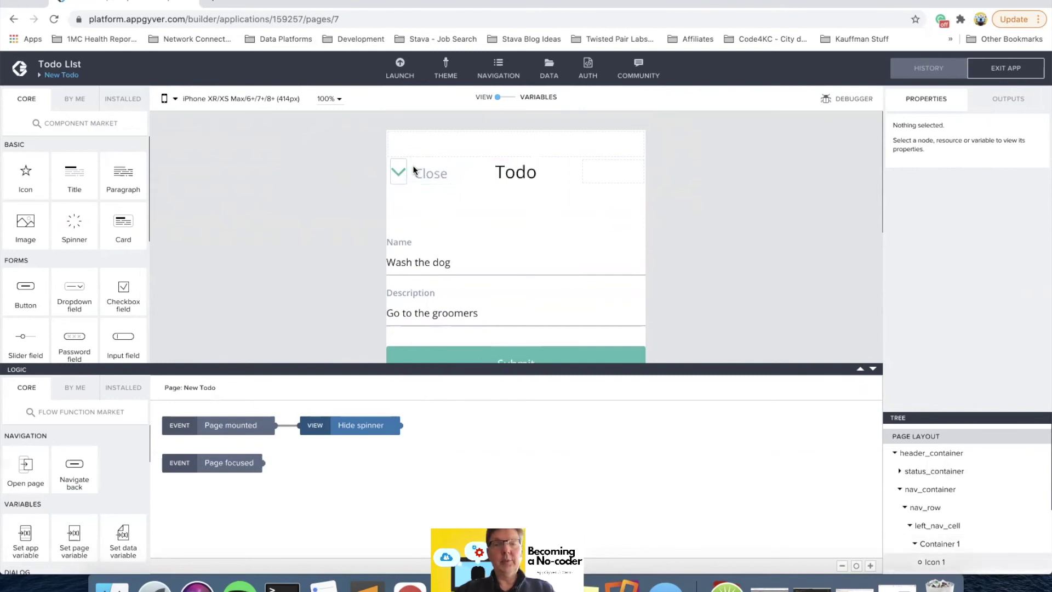
click(439, 158)
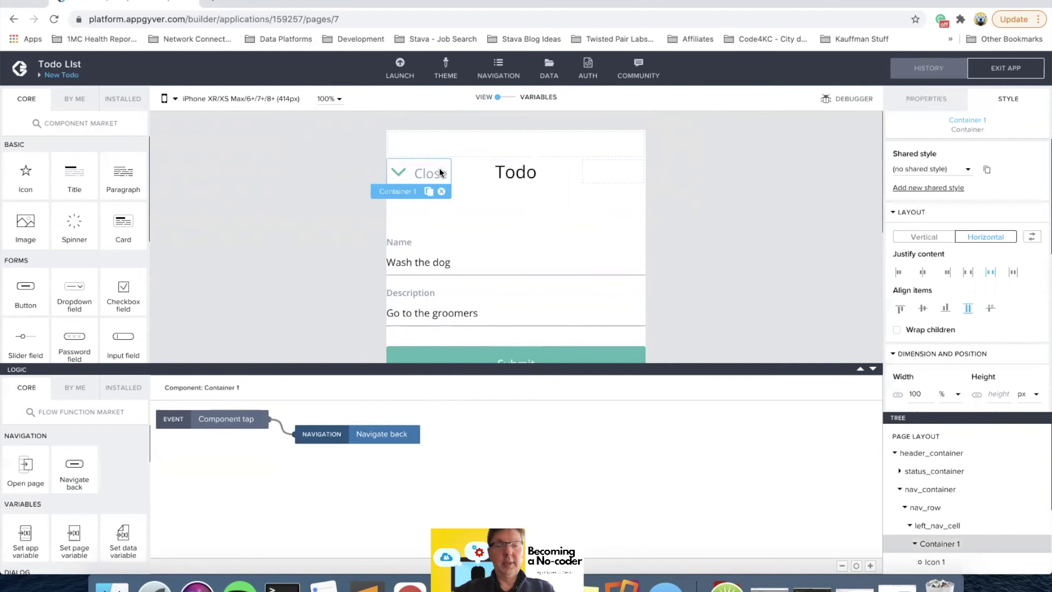
click(384, 440)
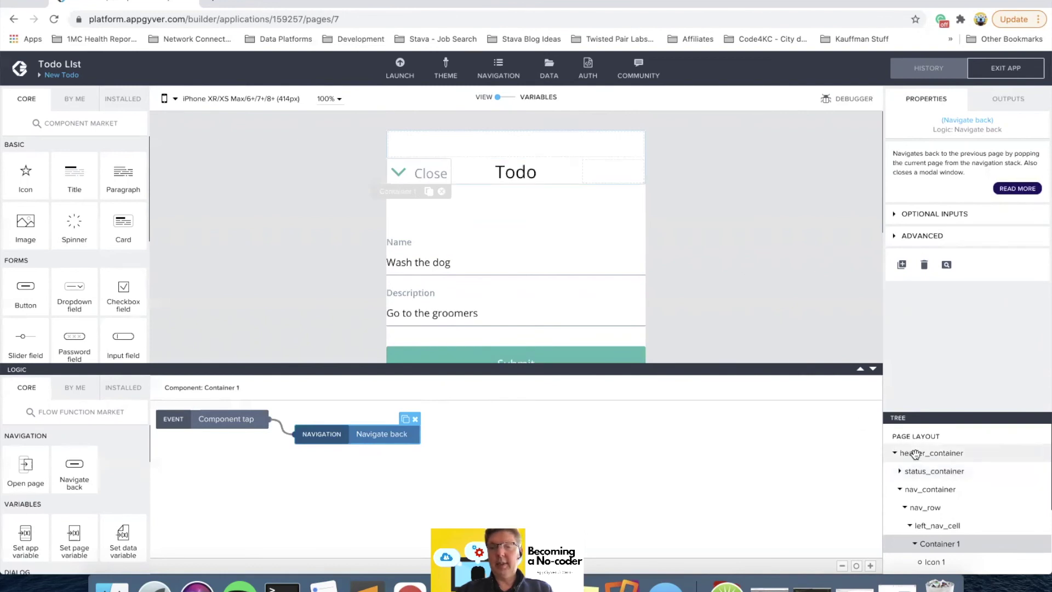
Copy New Todo's complete header_container and paste it into the Profile page's layout.
click(914, 455)
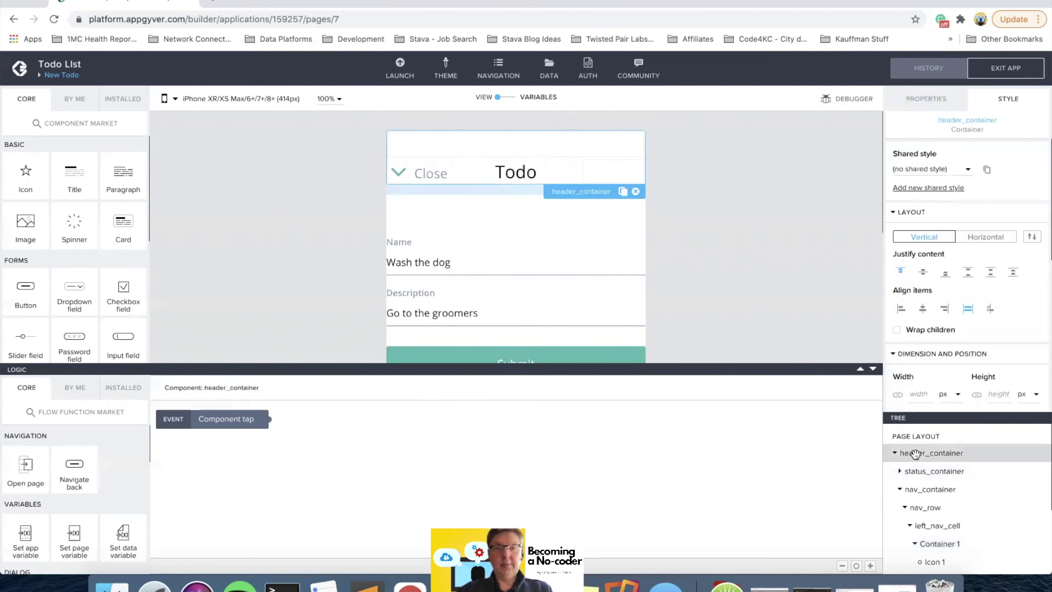
key(super+c)
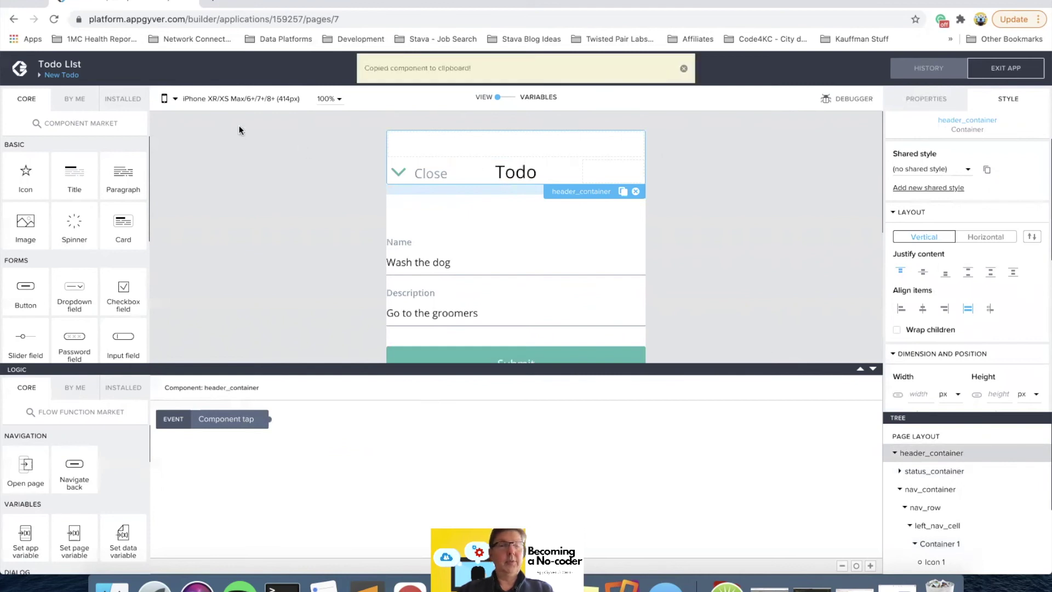
click(61, 75)
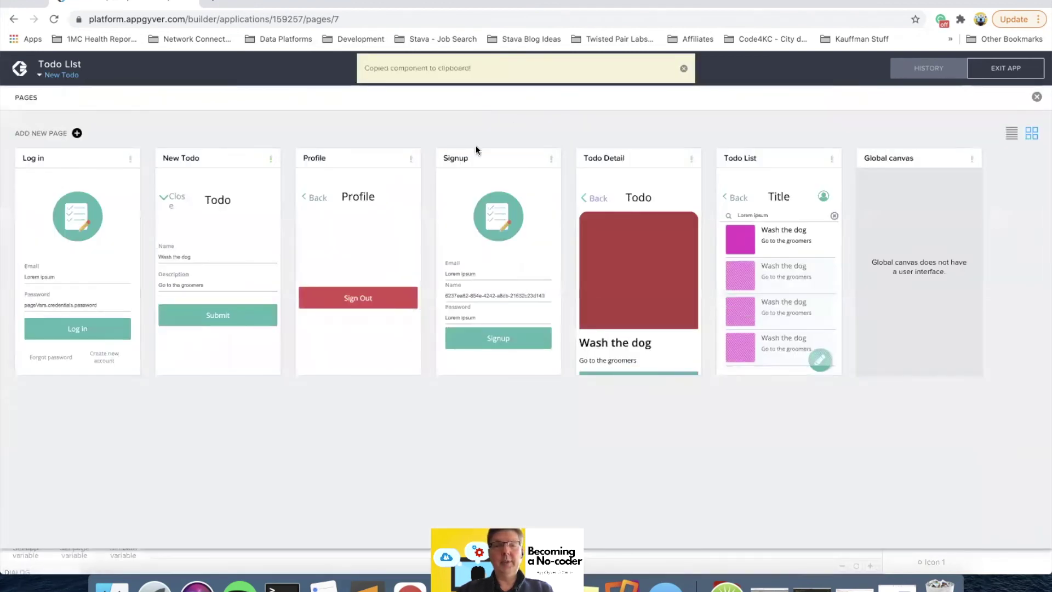
click(358, 183)
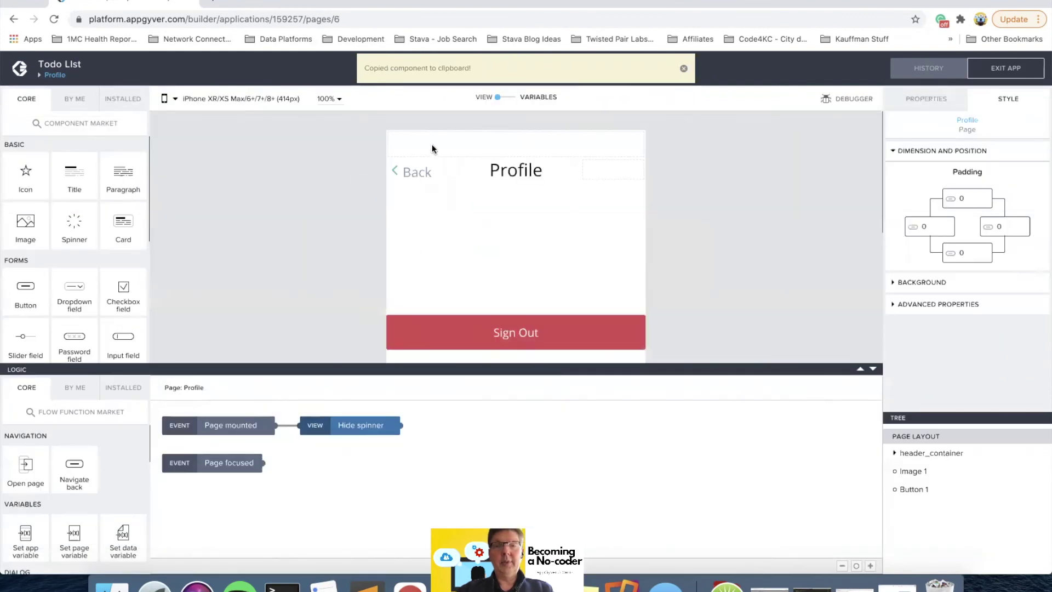
click(431, 143)
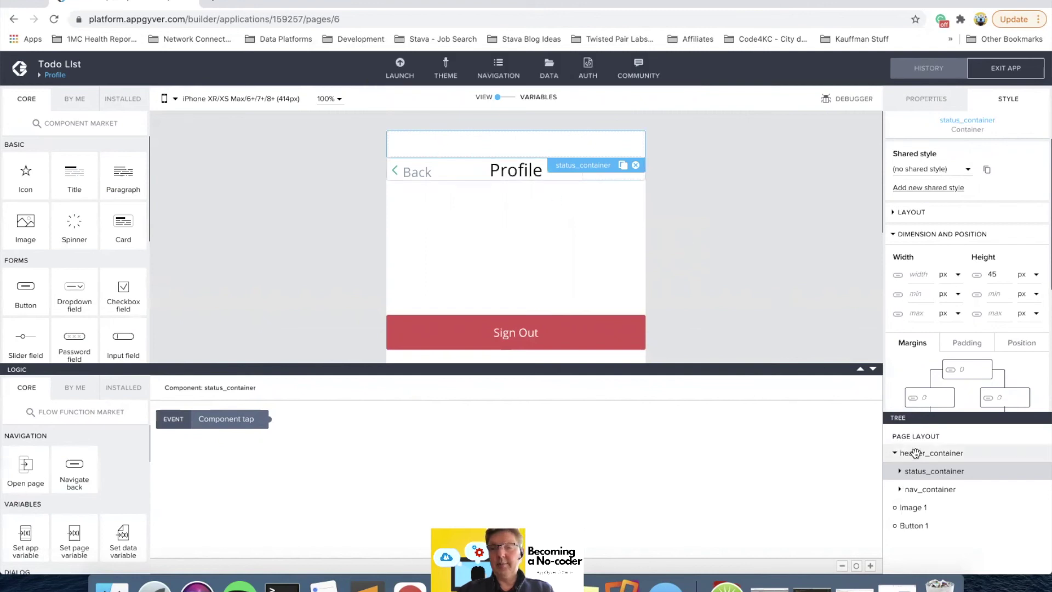
click(894, 453)
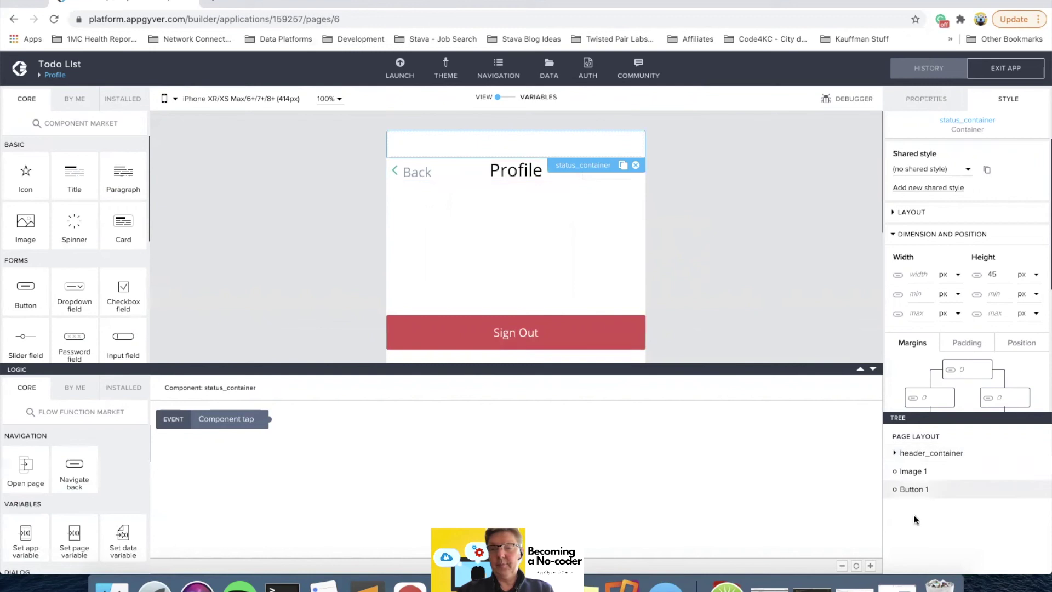
click(927, 441)
key(super+v)
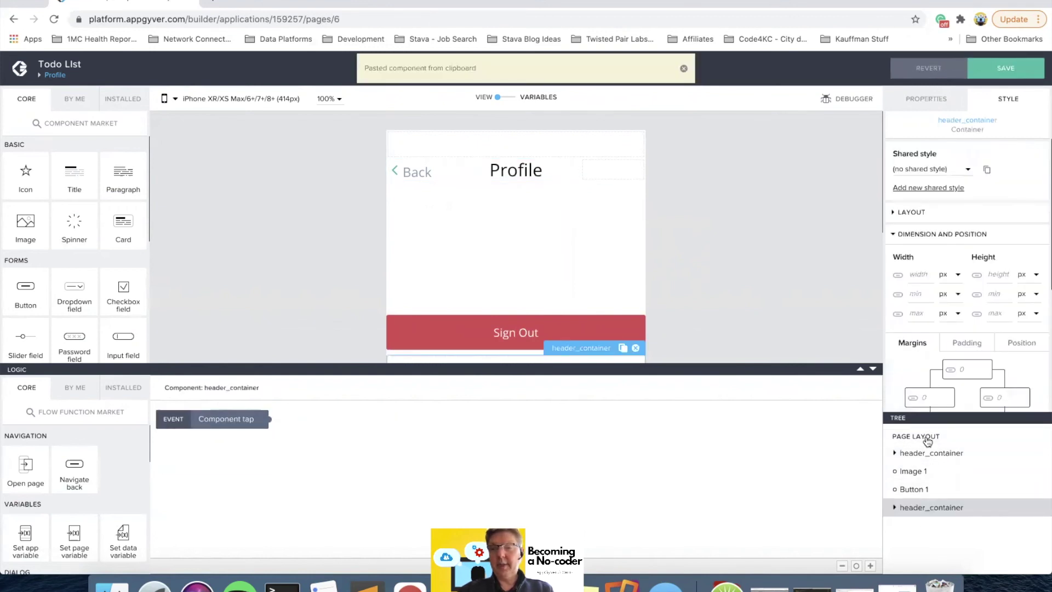
Move the pasted header_container directly below Profile's original header, and delete the original one.
drag(913, 506, 915, 463)
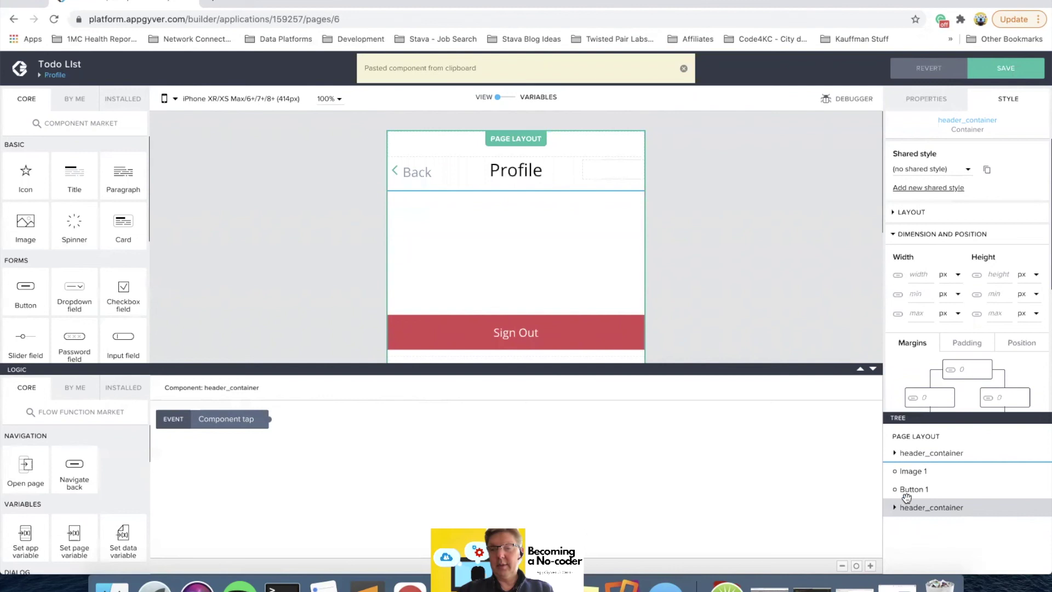
click(907, 453)
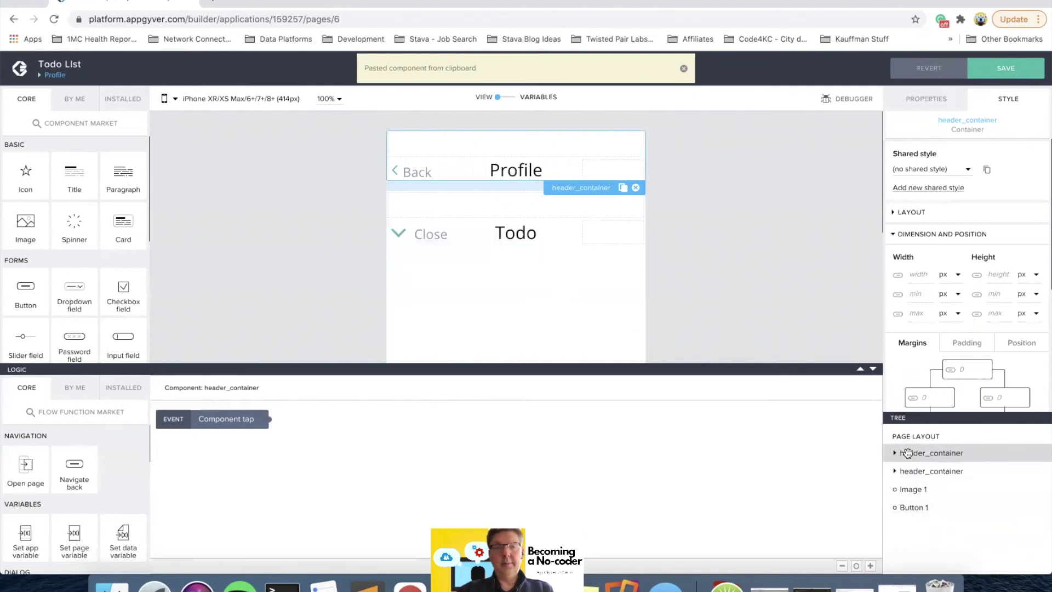
click(636, 189)
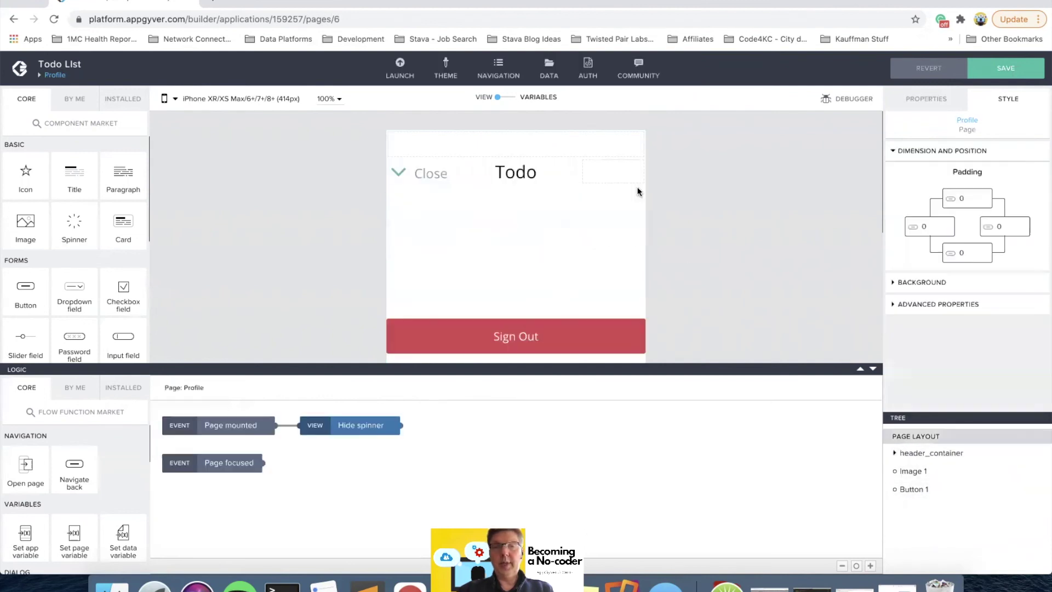
Change the title text in Profile's new header to "Profile" and save the app.
click(535, 173)
click(925, 101)
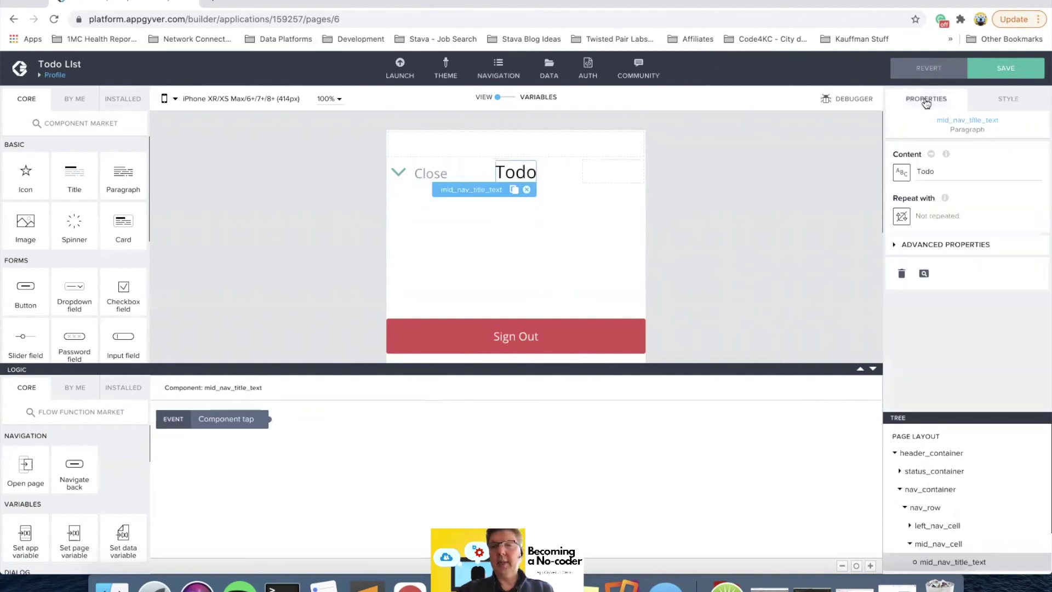
double_click(933, 173)
text(Profile)
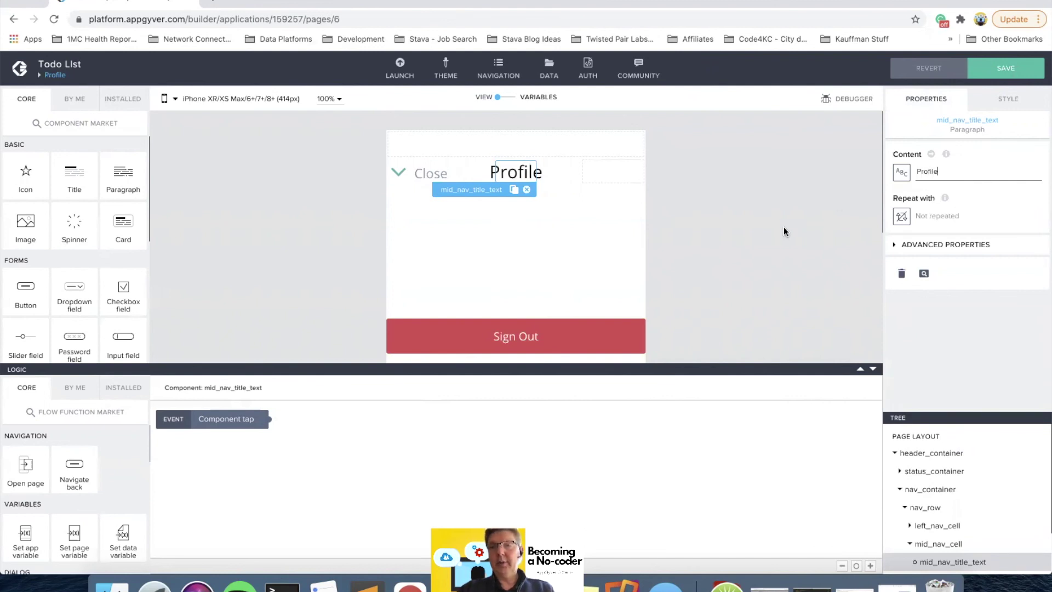
click(994, 74)
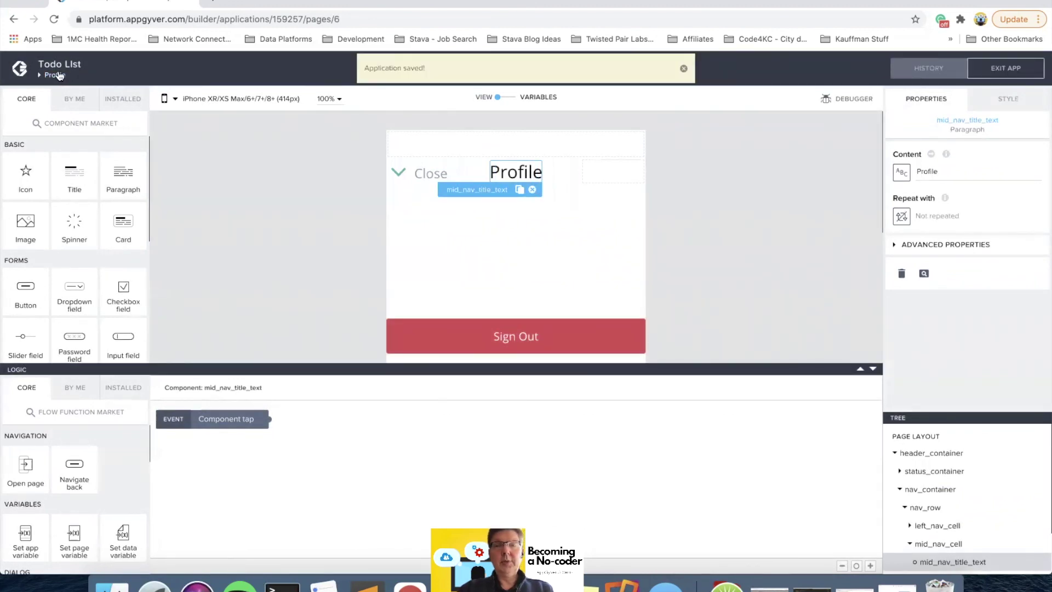
Open the Todo List page from the app's page overview.
click(55, 74)
mouse_move(166, 216)
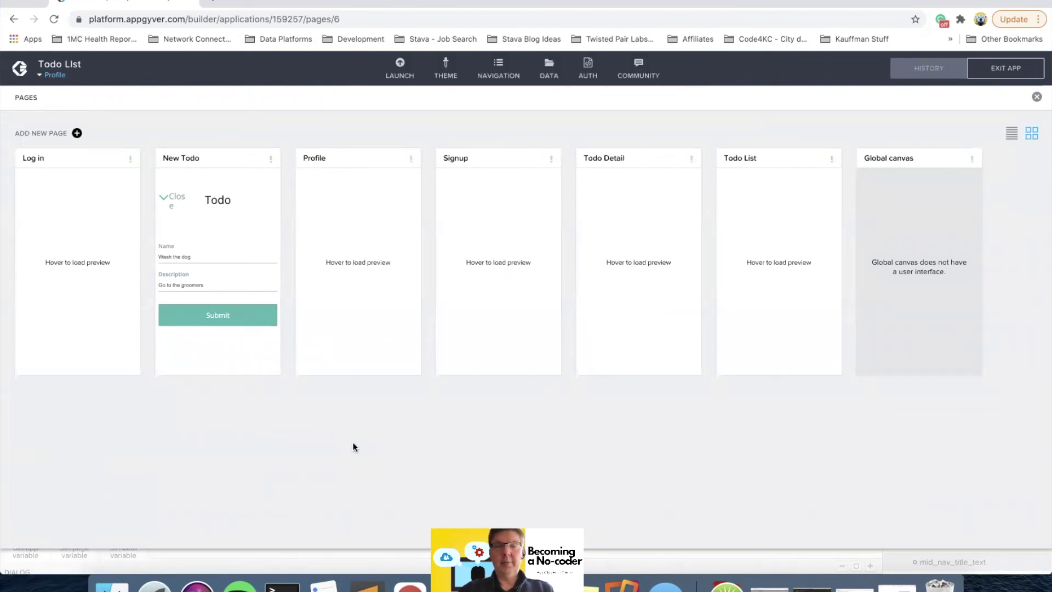
mouse_move(320, 214)
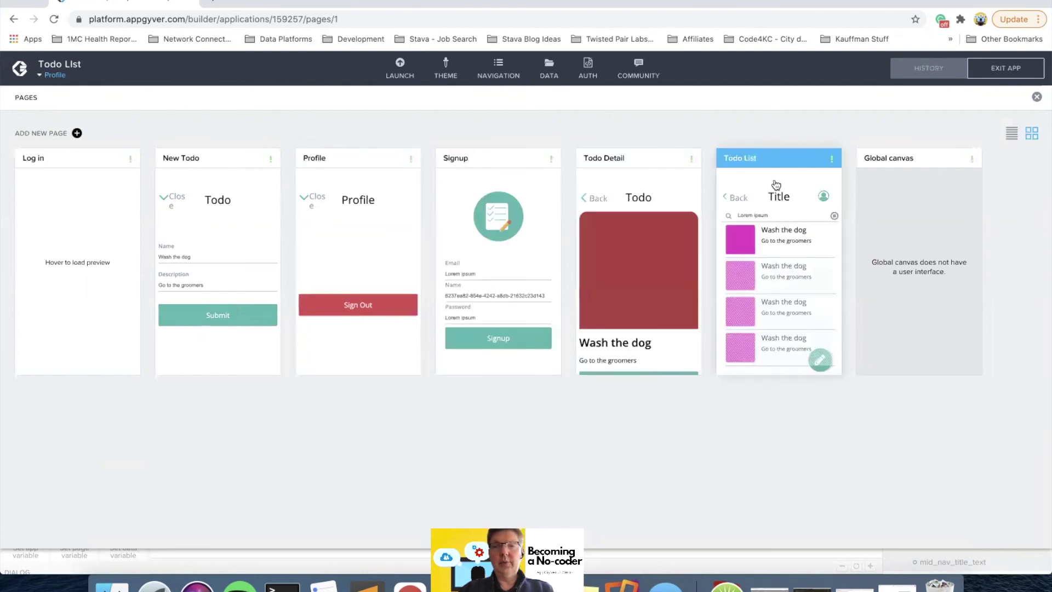
click(775, 184)
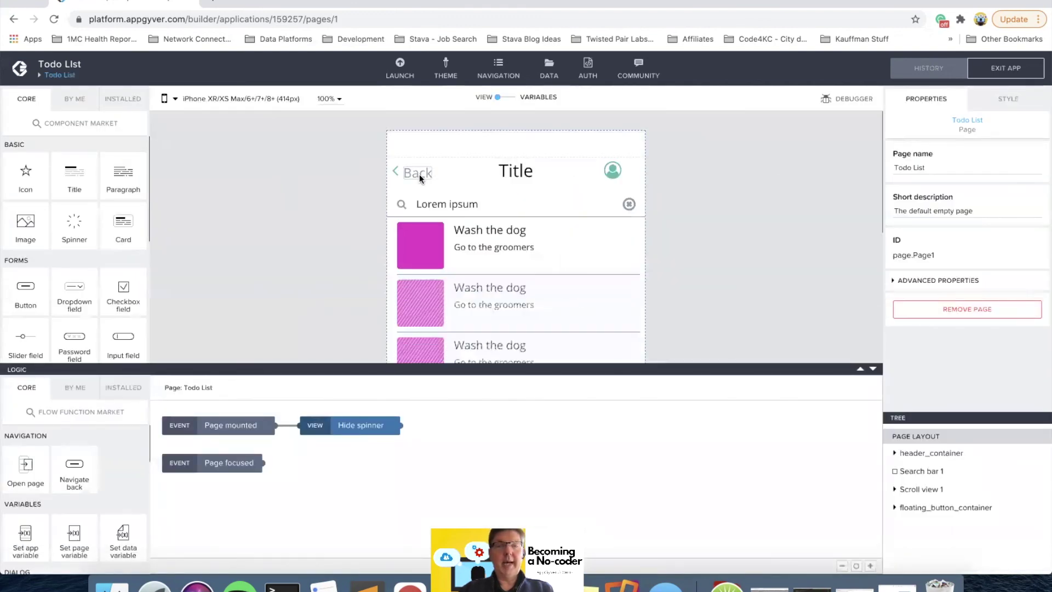
Paste the copied header_container into the Todo List page's layout and move it above the original header.
click(420, 175)
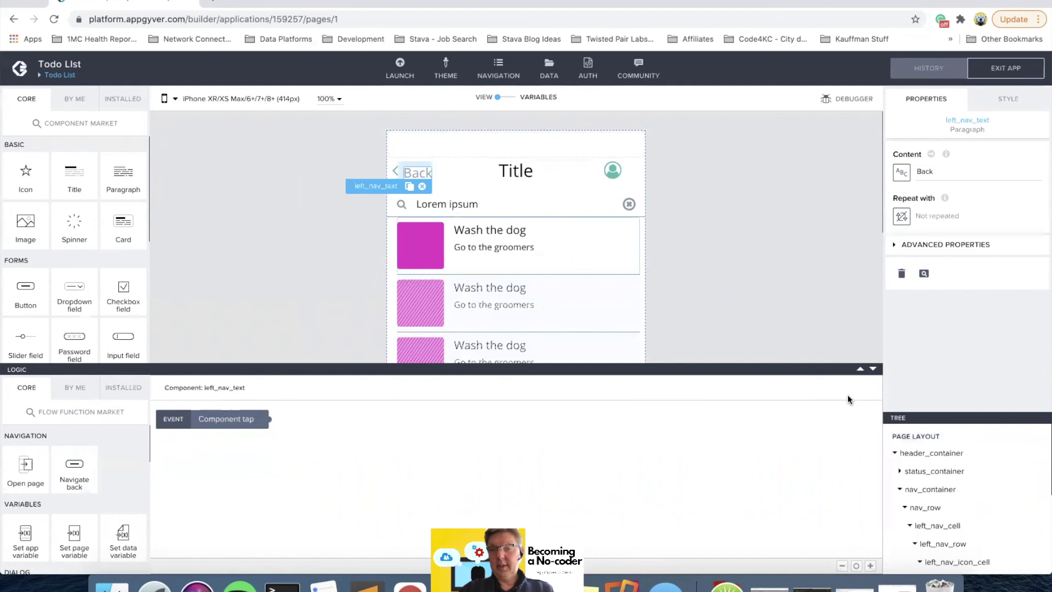
click(896, 454)
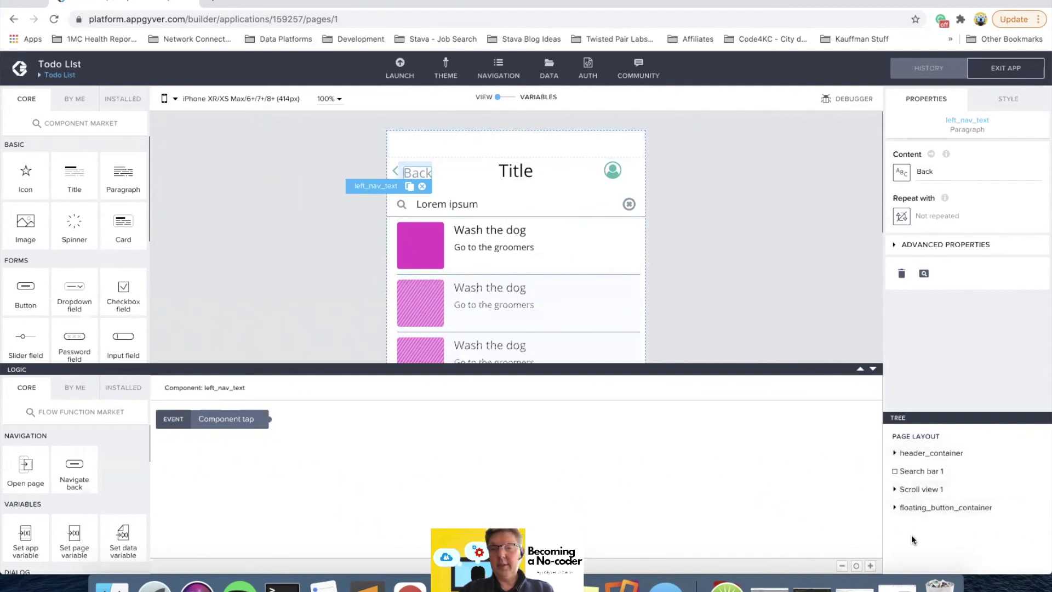
click(923, 441)
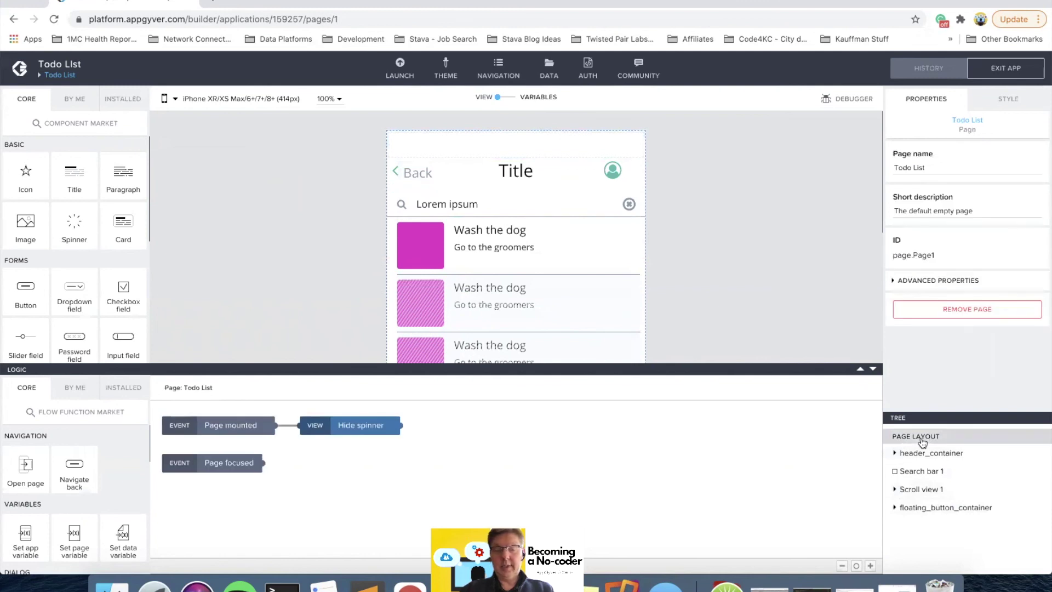
key(super+v)
drag(919, 526, 918, 450)
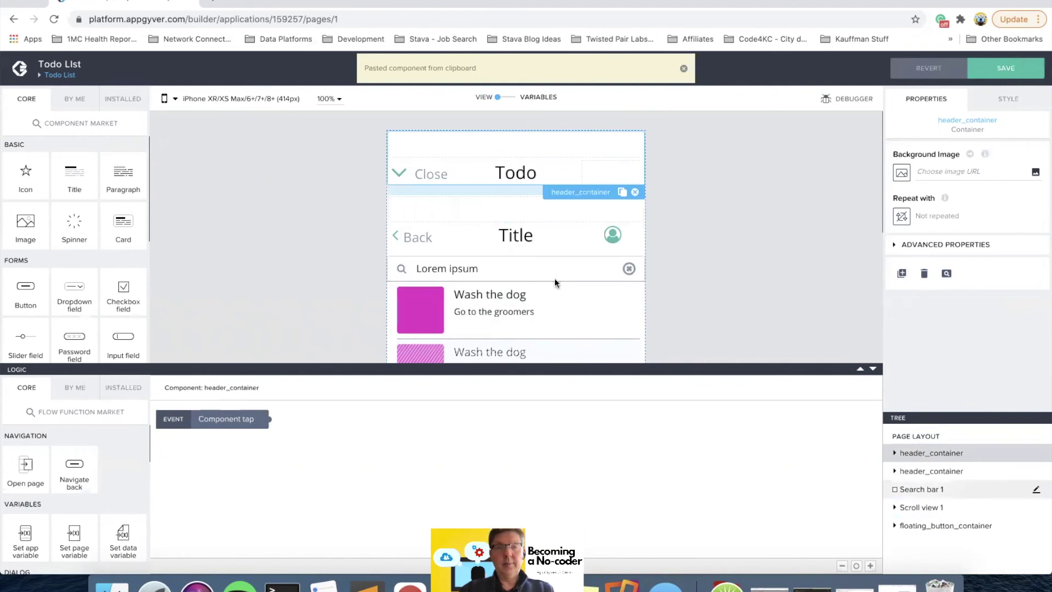
Clear the "Close" text and delete the angle-down icon in the Todo List page's pasted header.
click(429, 173)
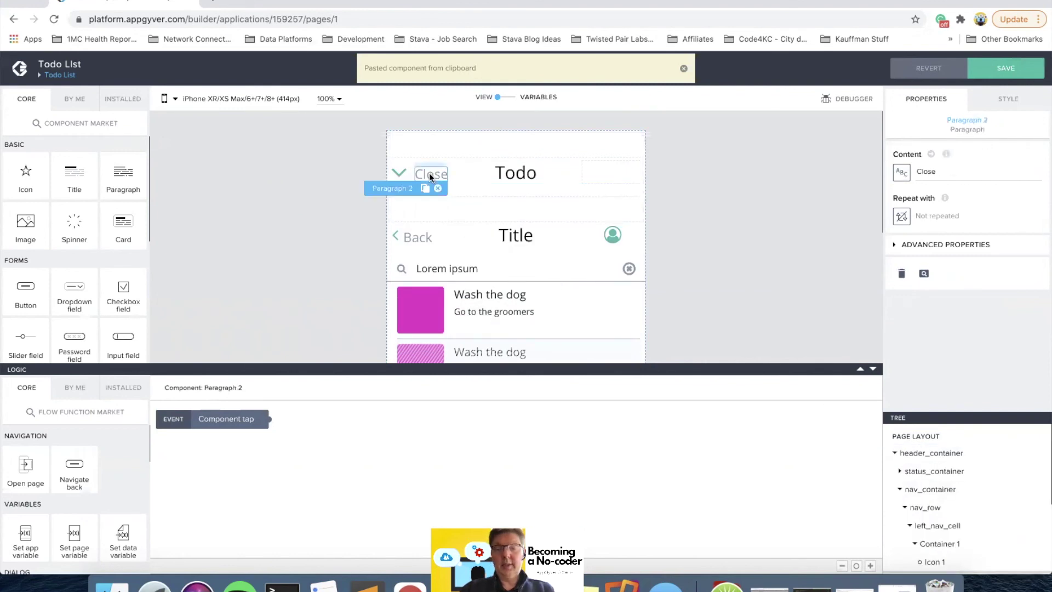
double_click(926, 172)
key(BackSpace)
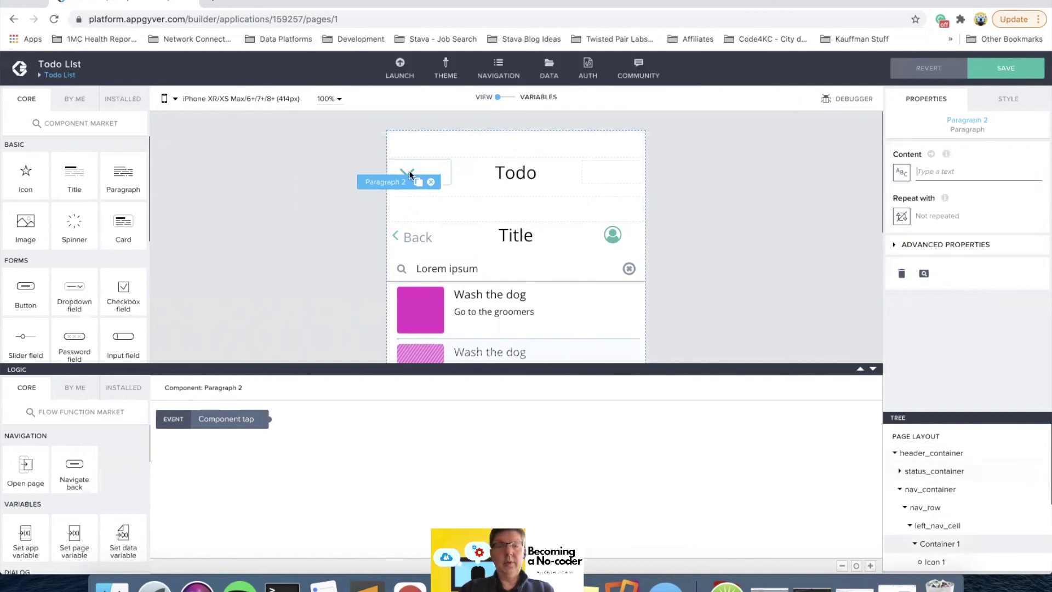
click(405, 173)
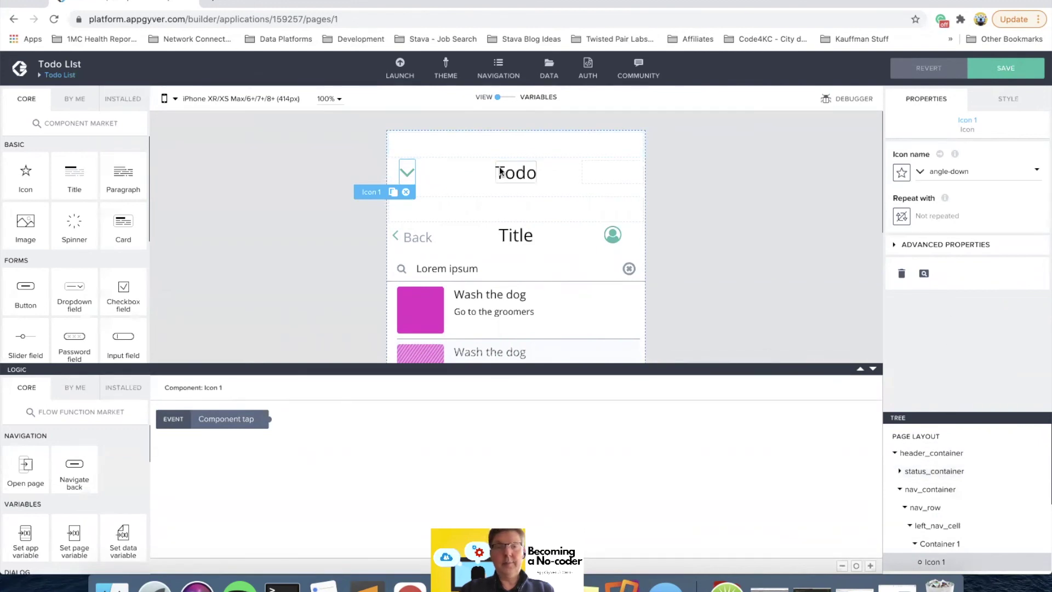
click(406, 192)
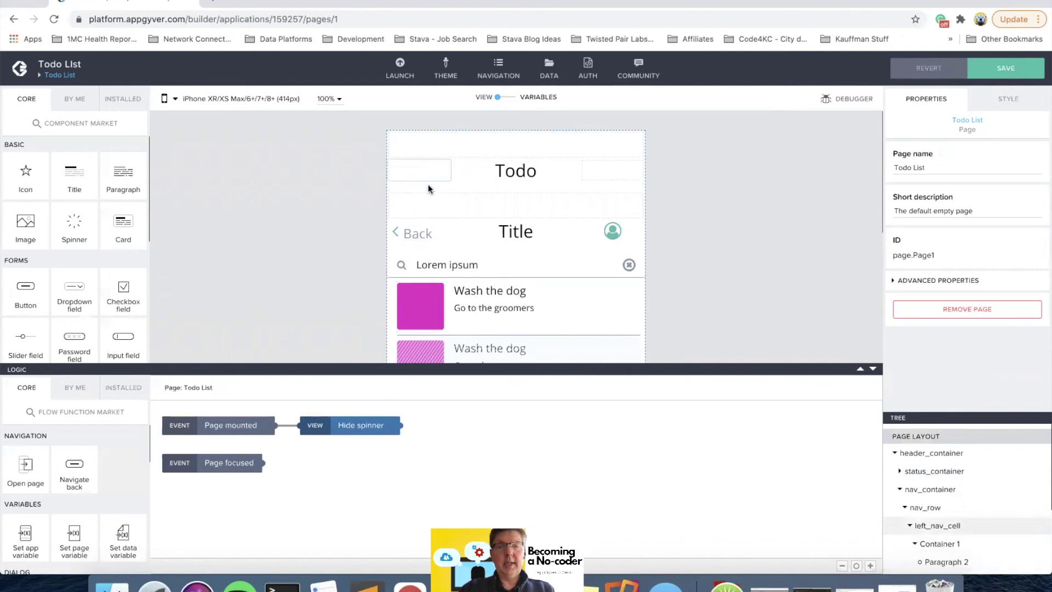
Change the pasted header's title to "Todo List" and move the old header's profile icon into its empty right cell.
click(428, 178)
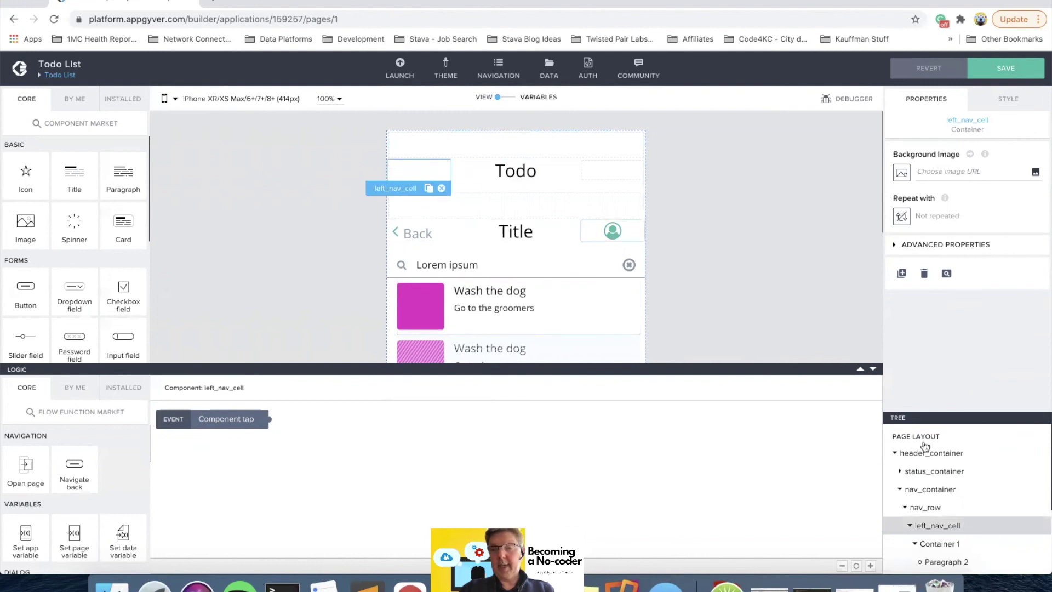
click(925, 509)
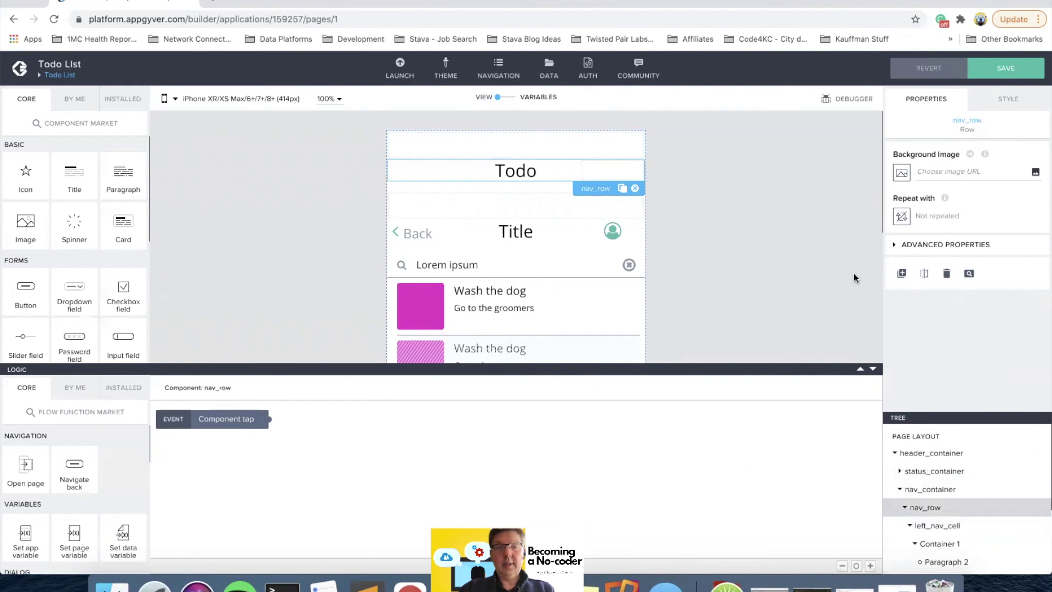
click(512, 174)
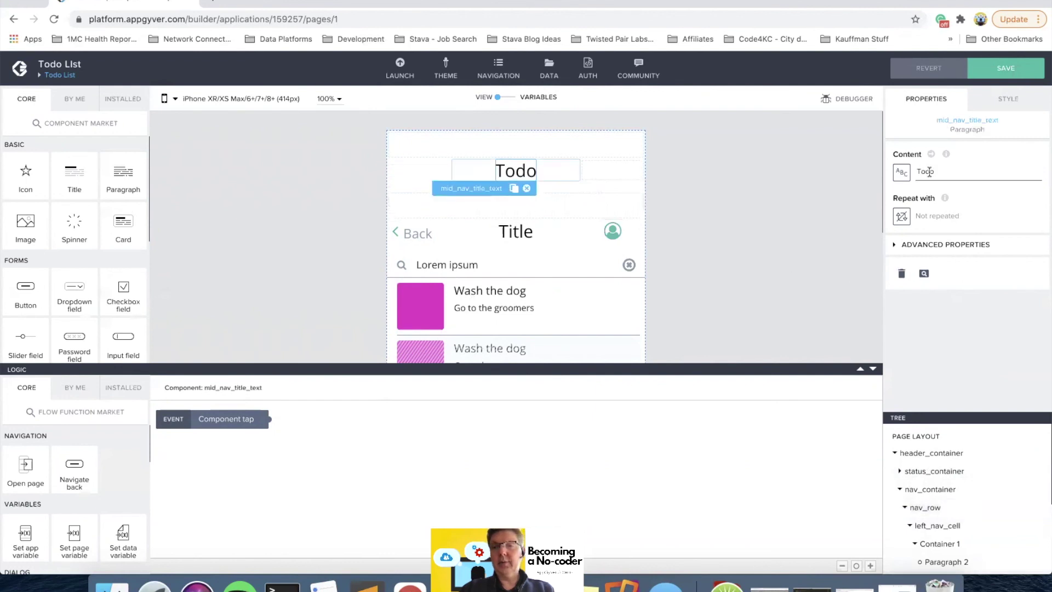
text(List)
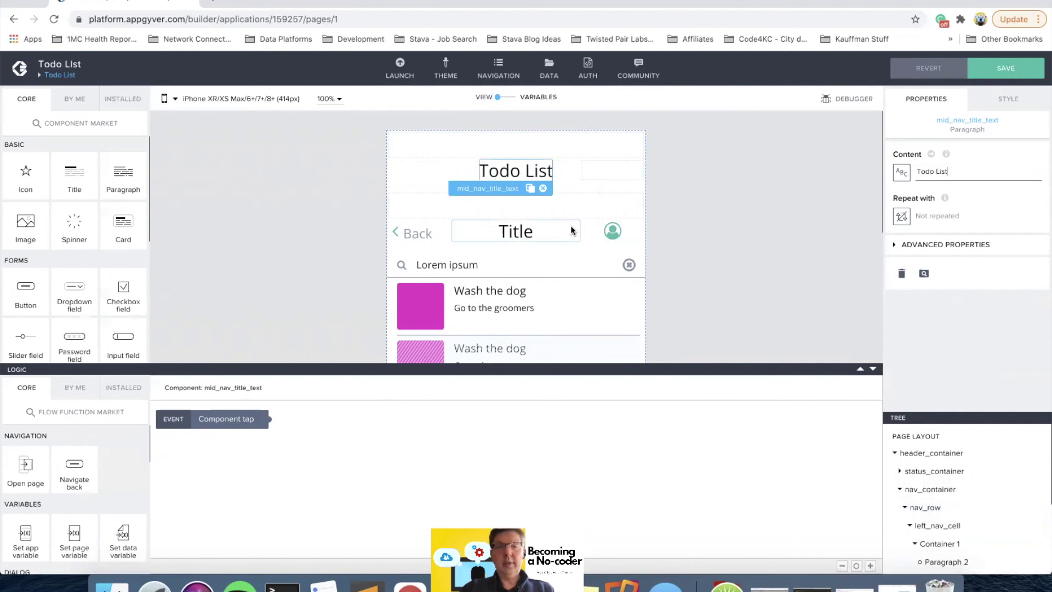
drag(610, 233, 603, 170)
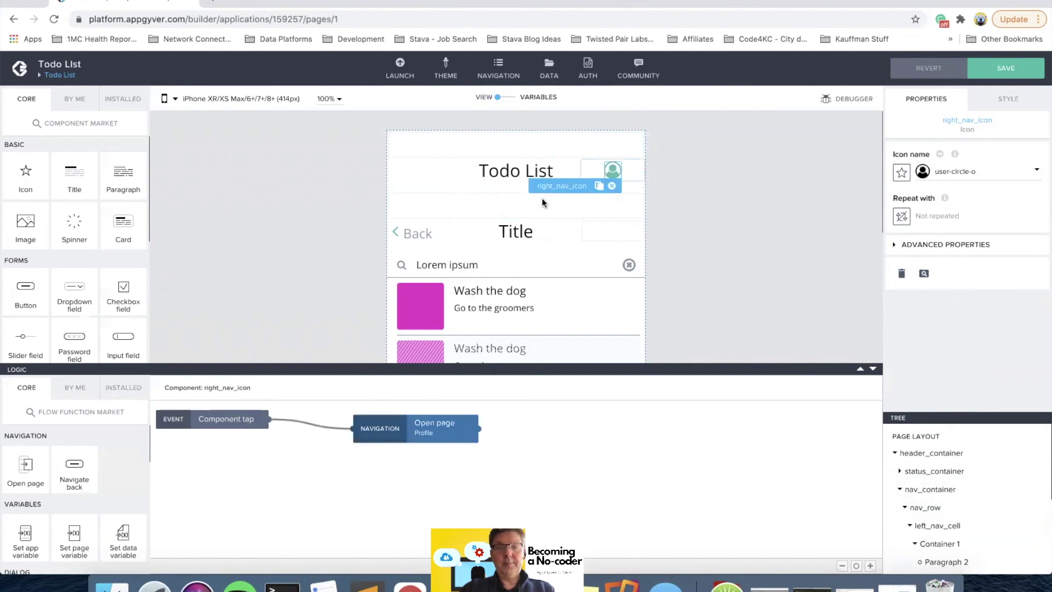
Delete the Todo List page's old header_container with the "Title" text and save the app.
click(570, 231)
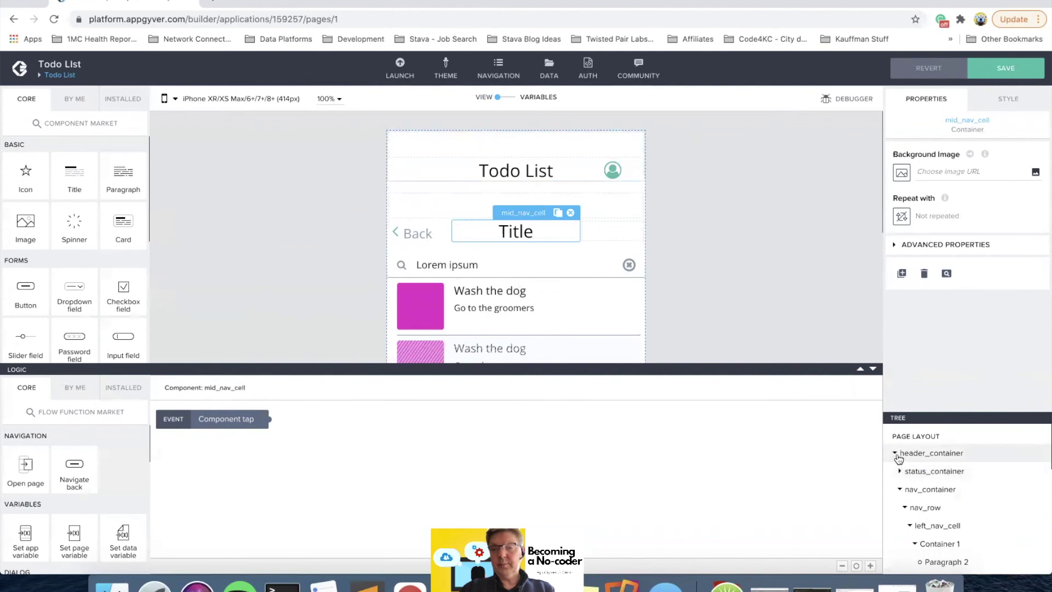
scroll(948, 485, down, 3)
scroll(959, 484, up, 3)
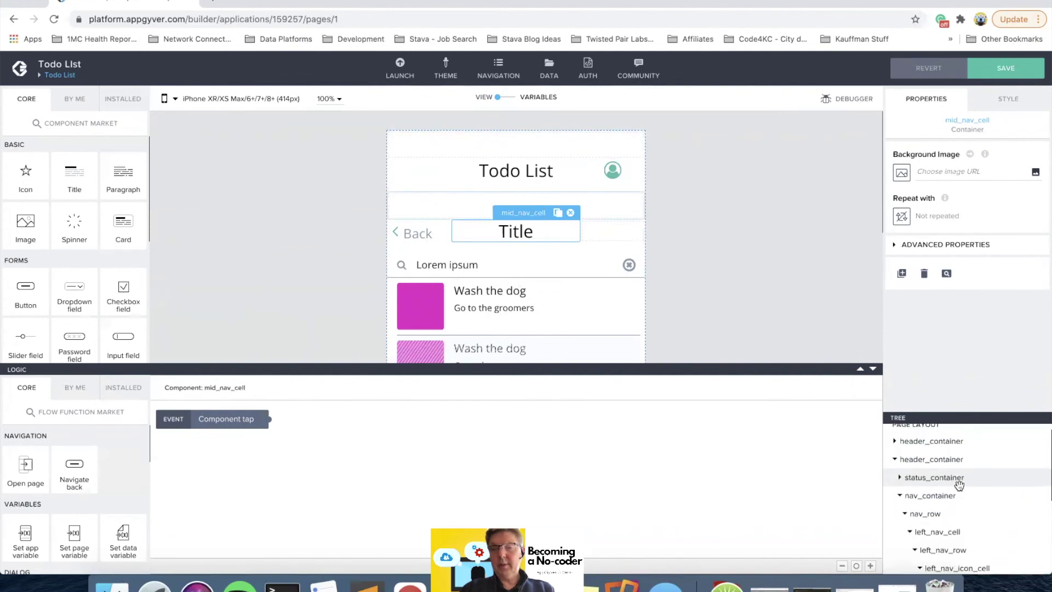
click(939, 459)
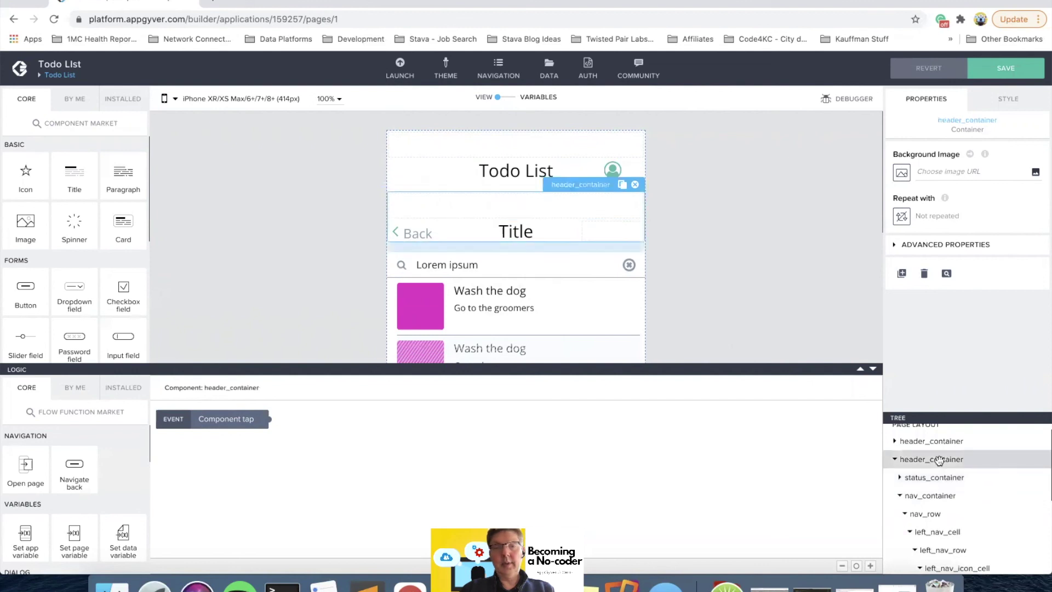
click(633, 186)
click(1004, 68)
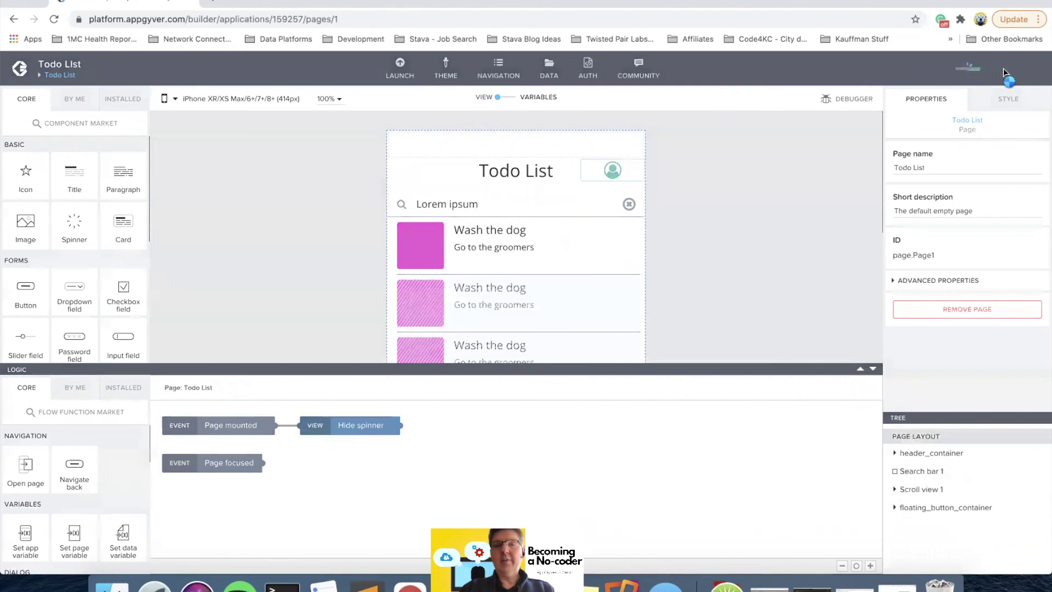